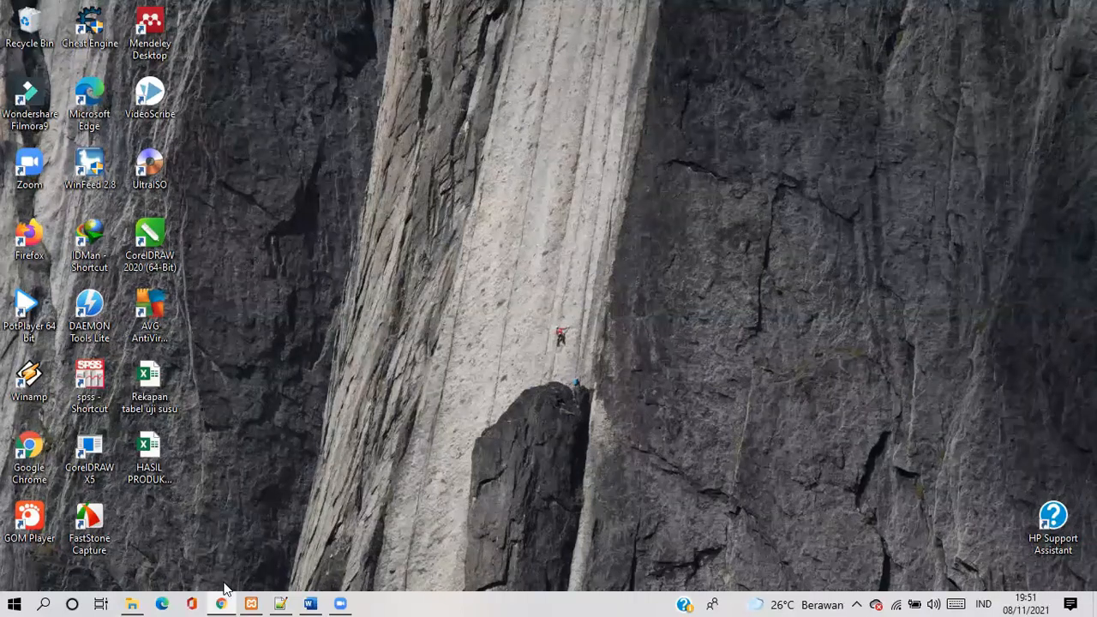
Switch to Chrome, open the Apache Friends XAMPP page from the search results, and view its download options
mouse_move(222, 600)
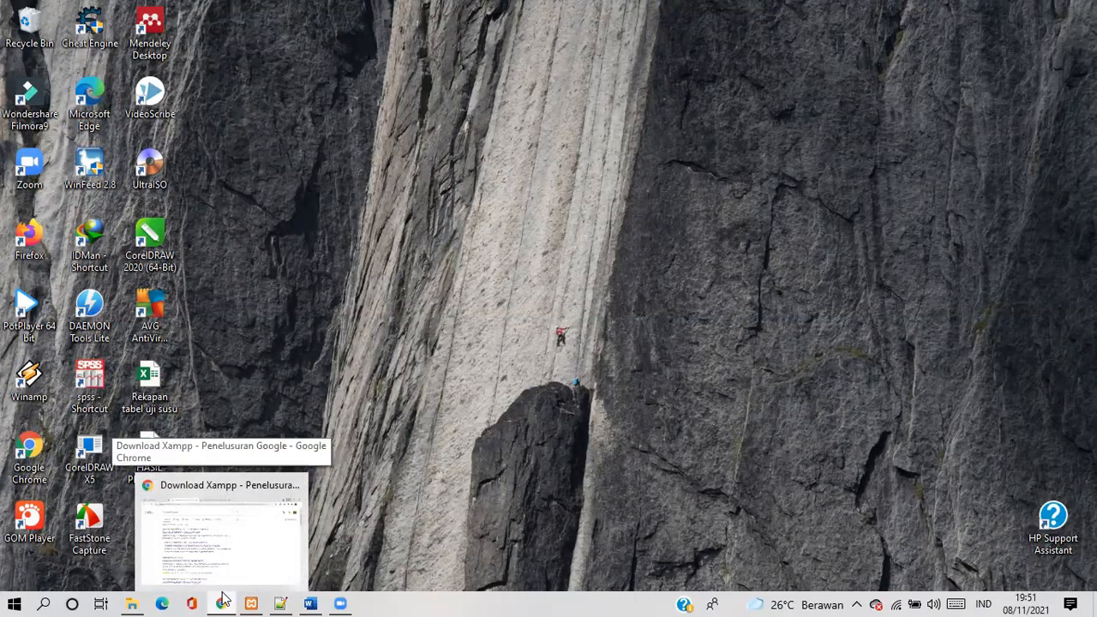
click(233, 567)
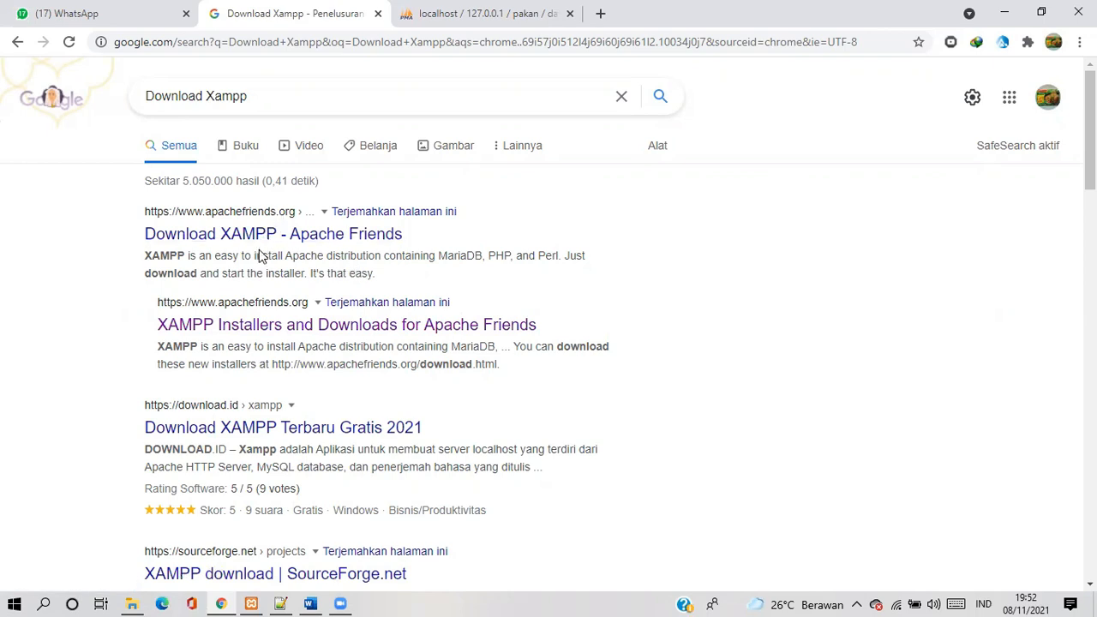
click(287, 329)
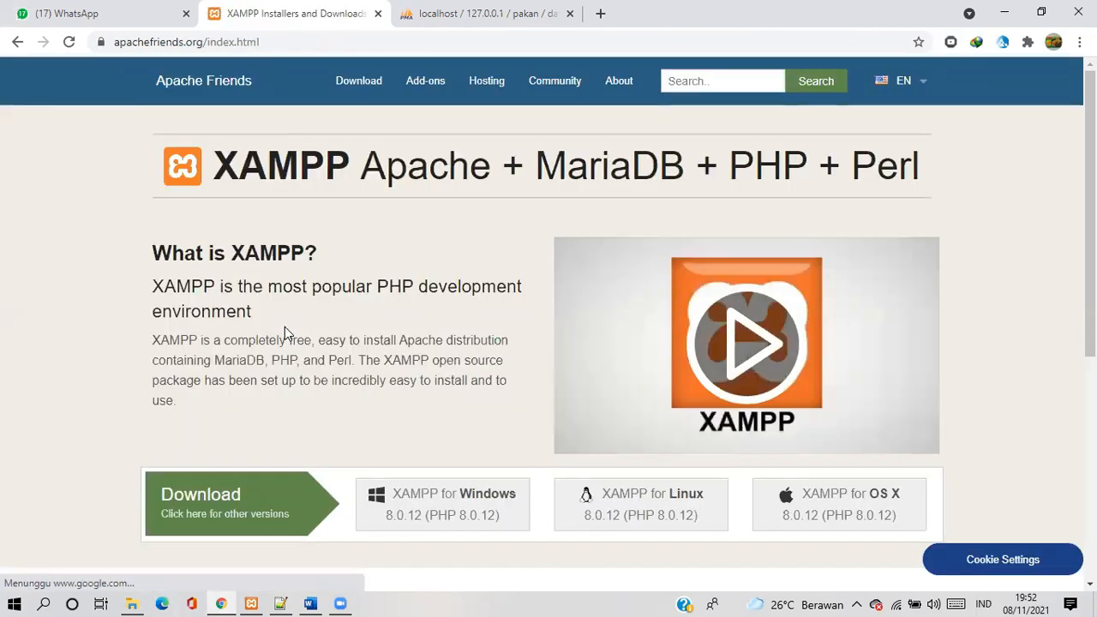
scroll(364, 353, down, 3)
scroll(365, 352, up, 2)
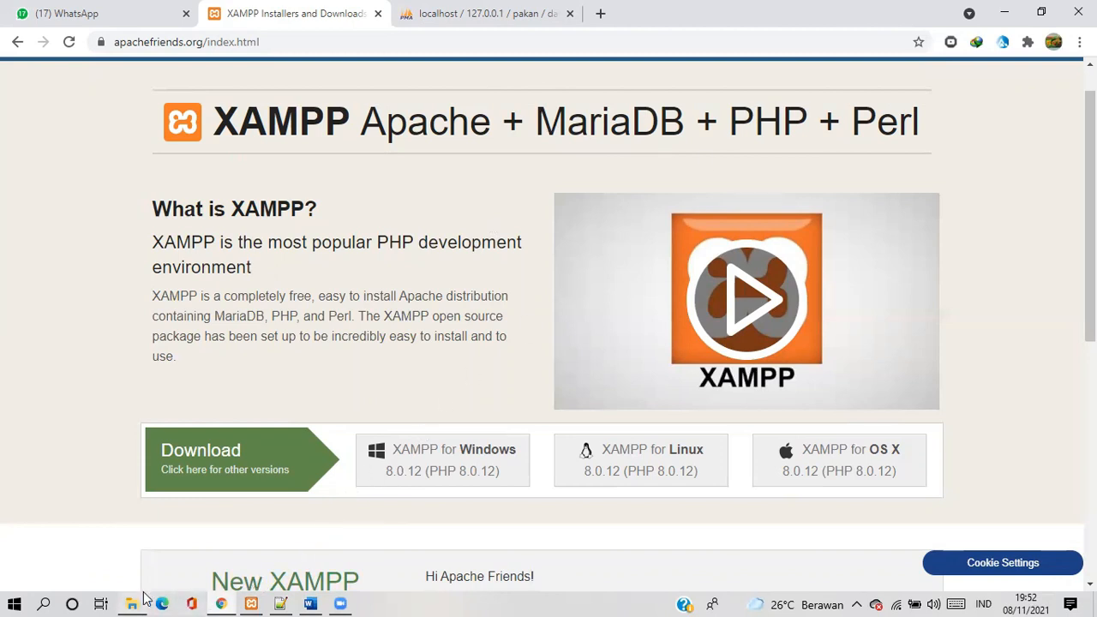
Switch to File Explorer and open the xampp folder on drive C
mouse_move(135, 597)
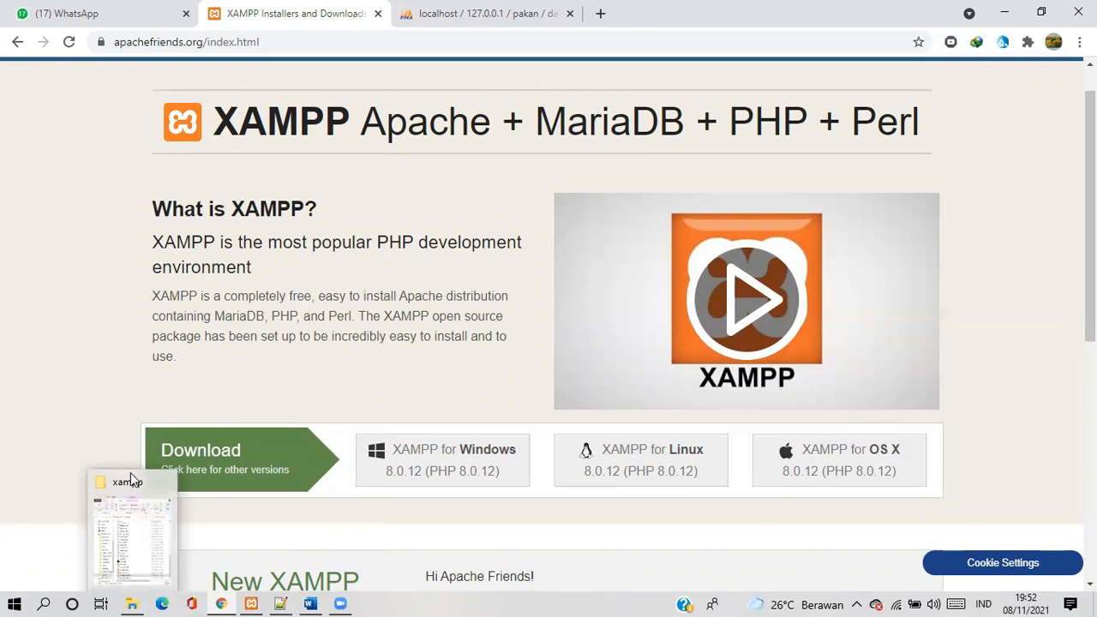
click(129, 499)
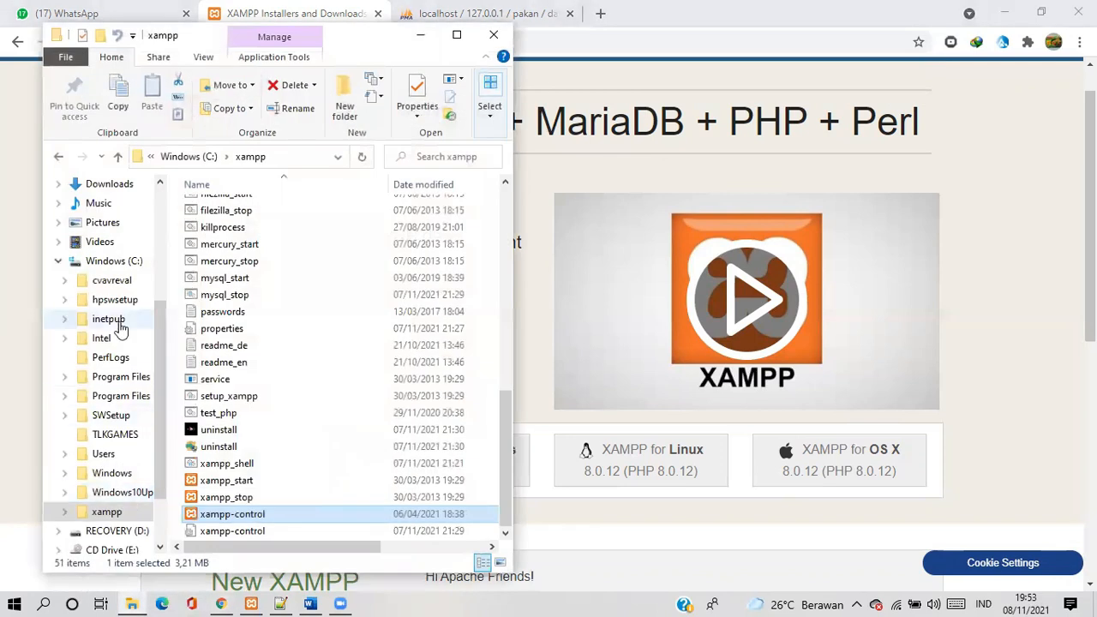
click(59, 267)
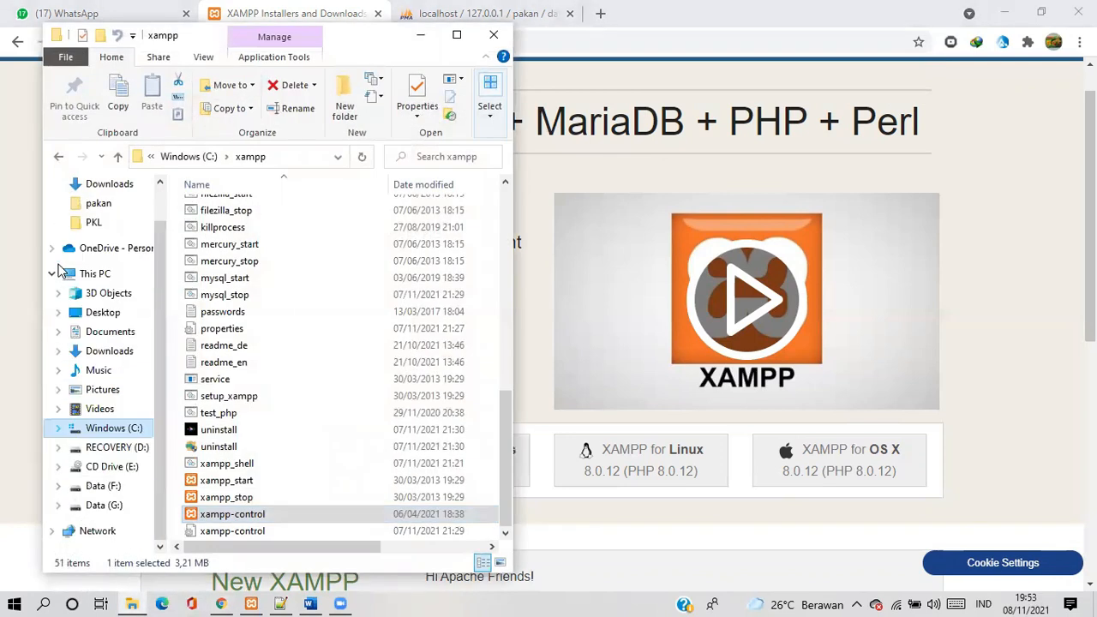
click(58, 428)
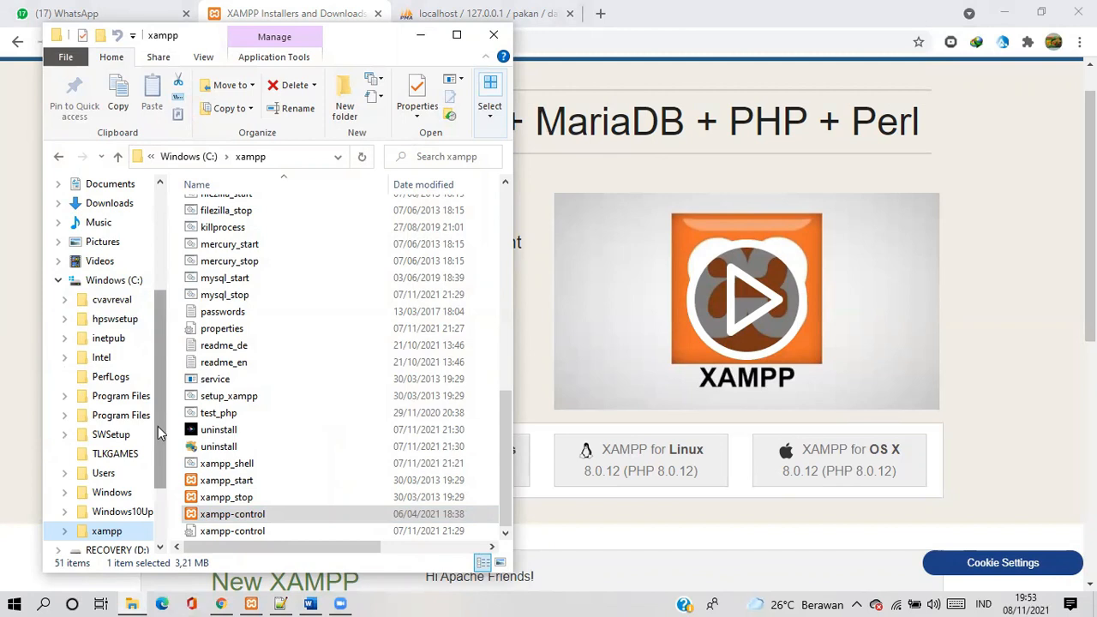
click(128, 521)
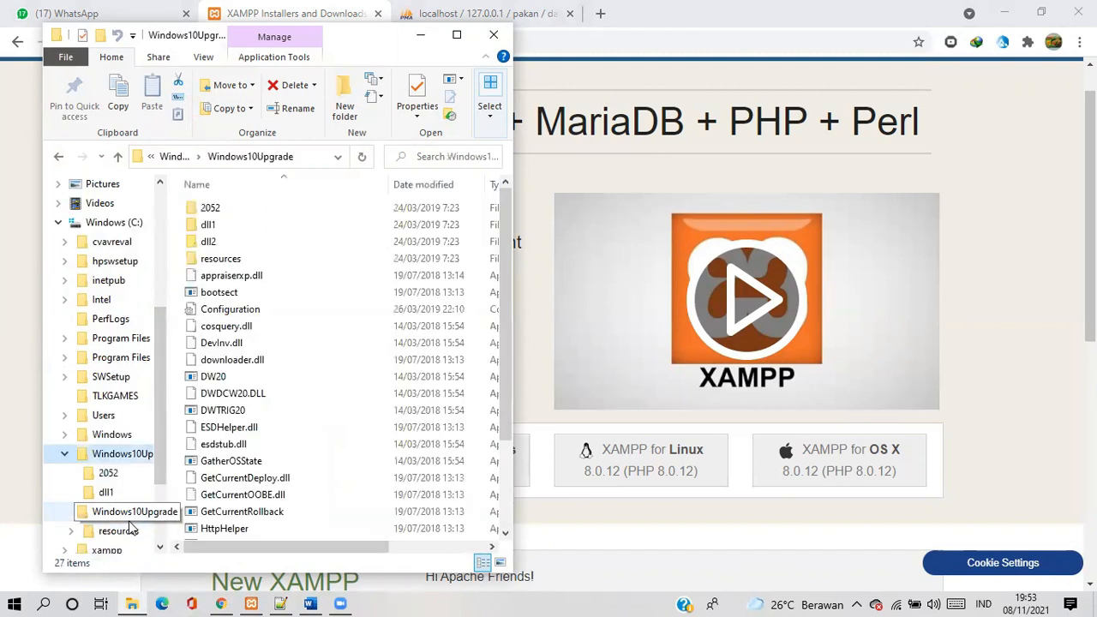
drag(122, 495, 157, 515)
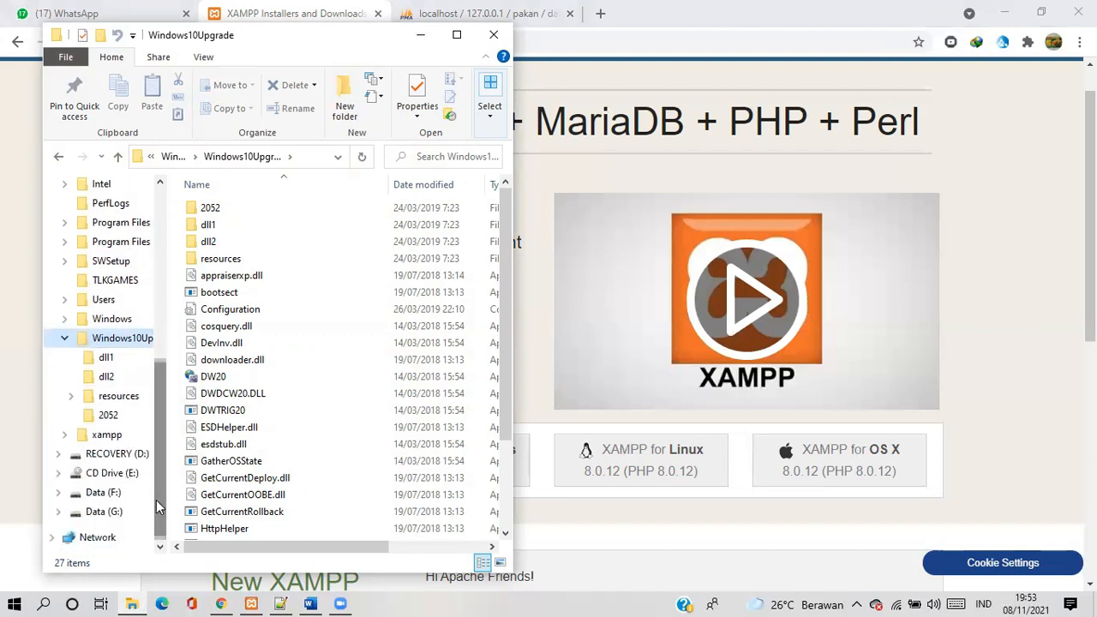
click(119, 439)
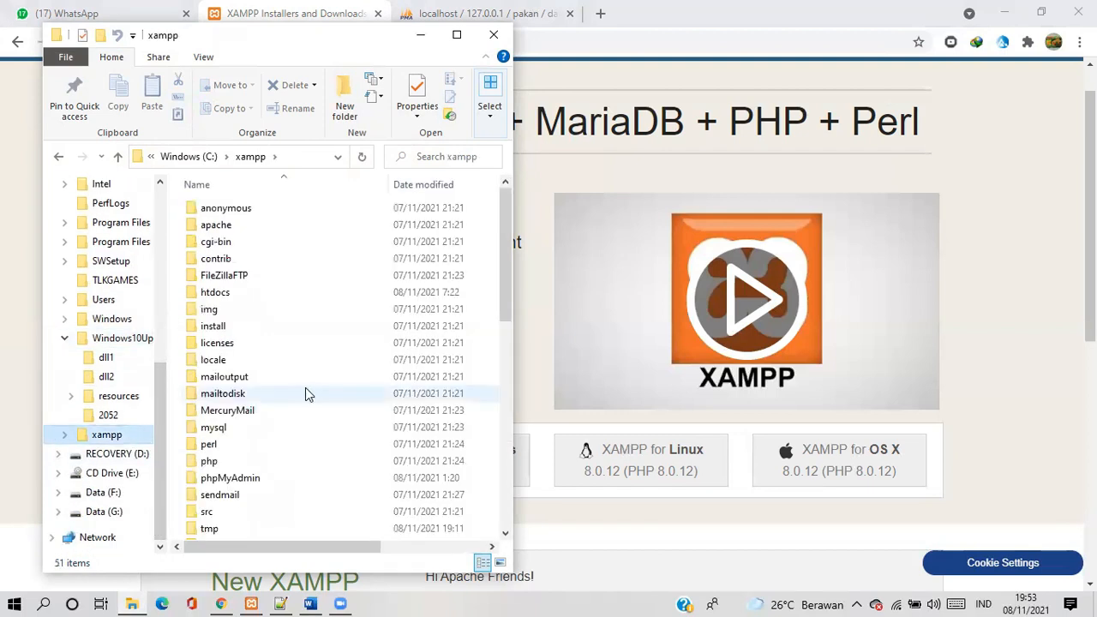
Launch the xampp-control application from the xampp folder
scroll(307, 390, down, 4)
scroll(307, 390, down, 7)
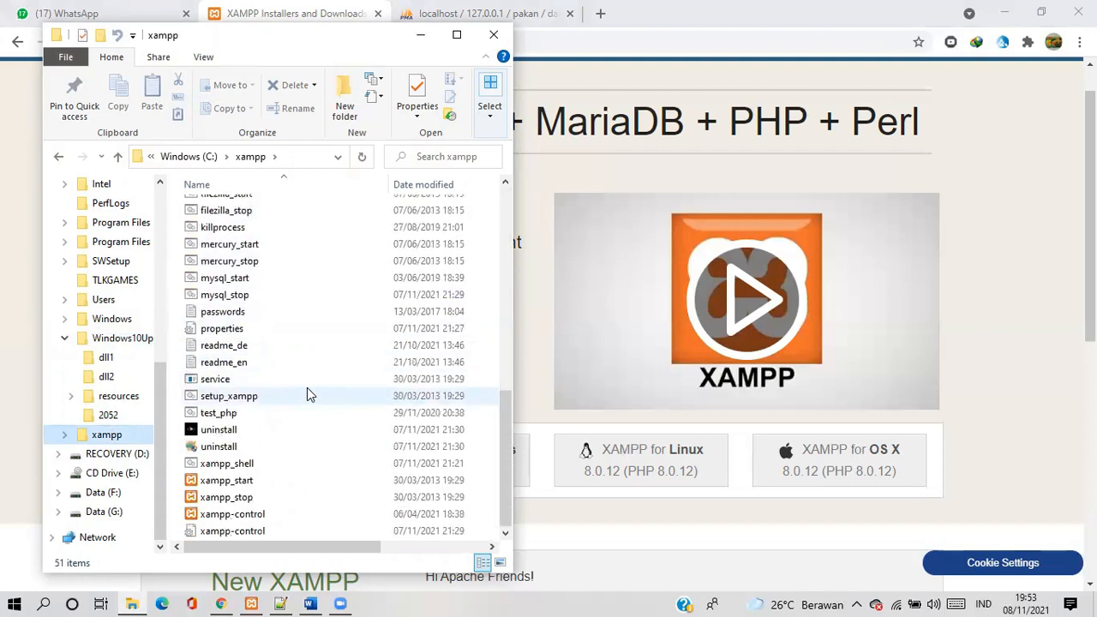
right_click(282, 517)
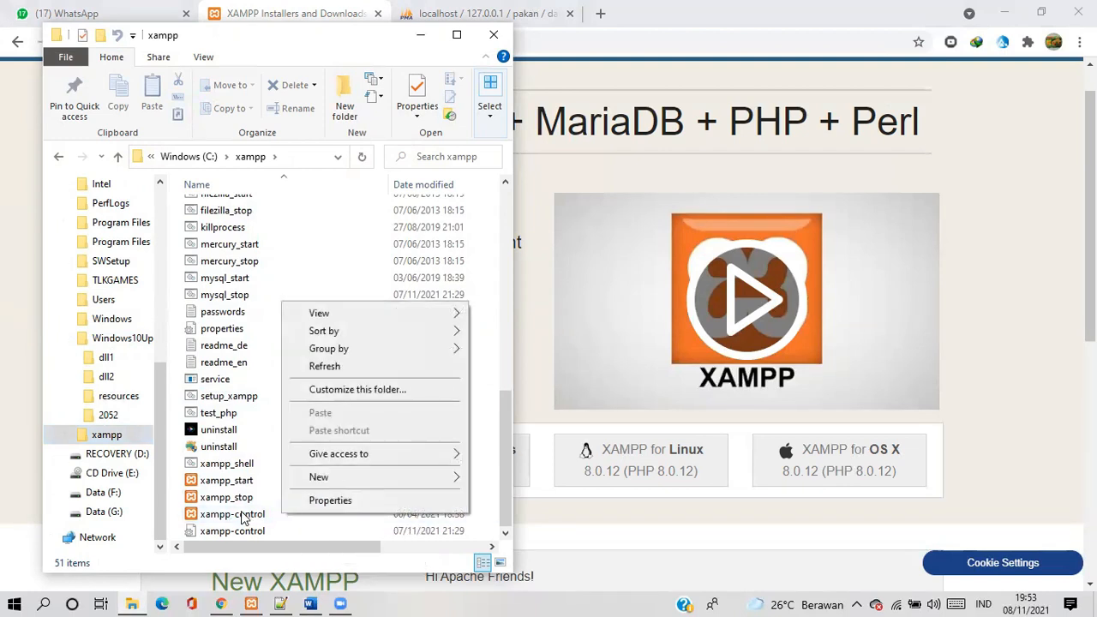
double_click(239, 513)
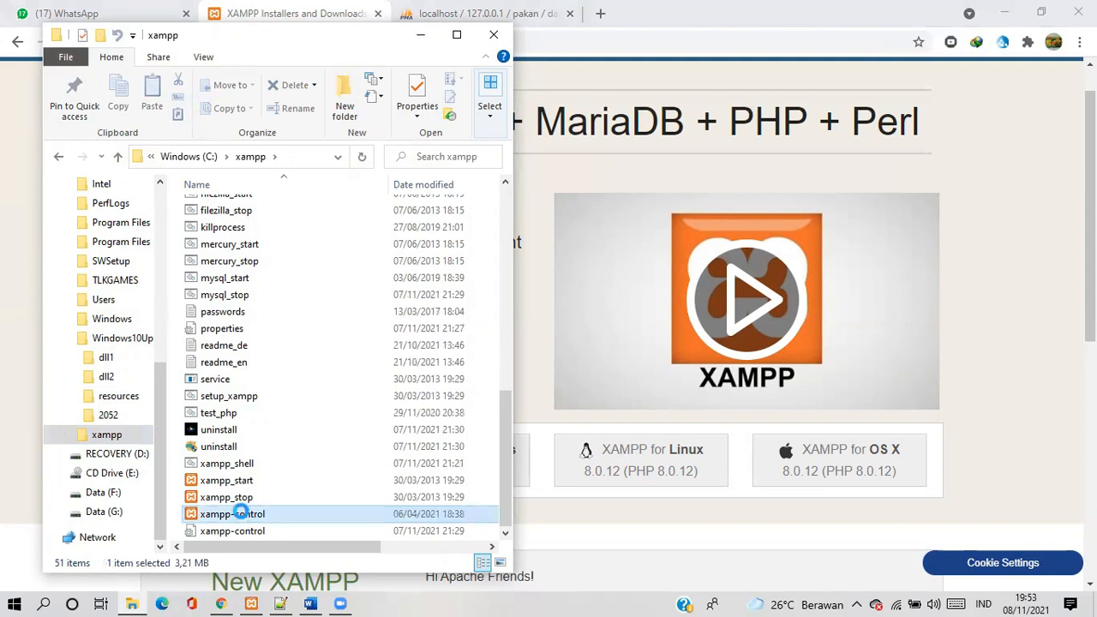
right_click(240, 513)
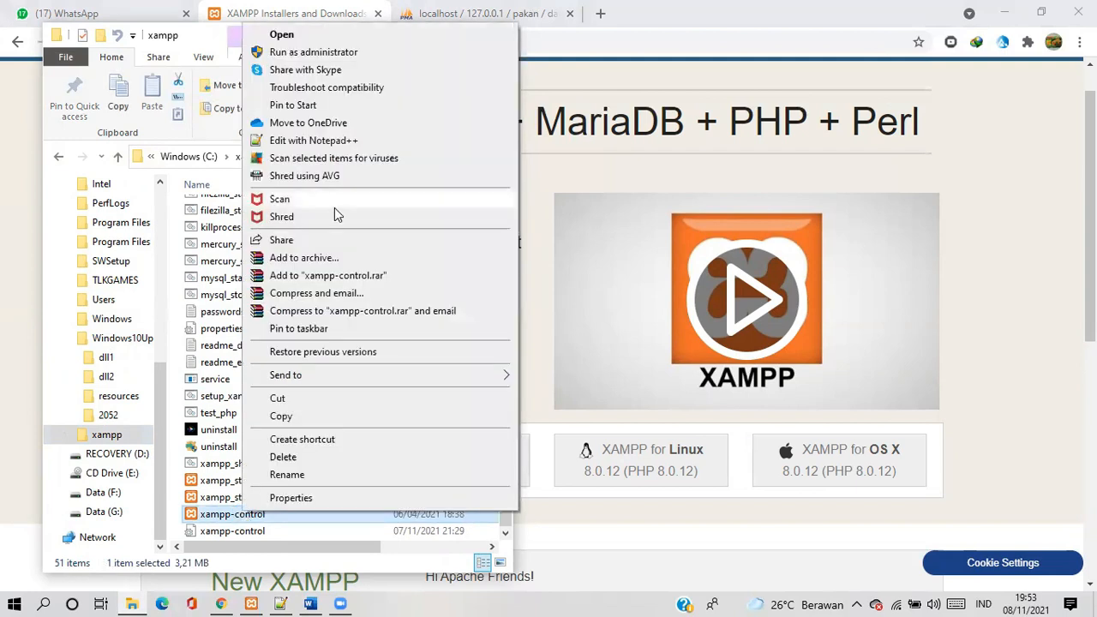
click(255, 38)
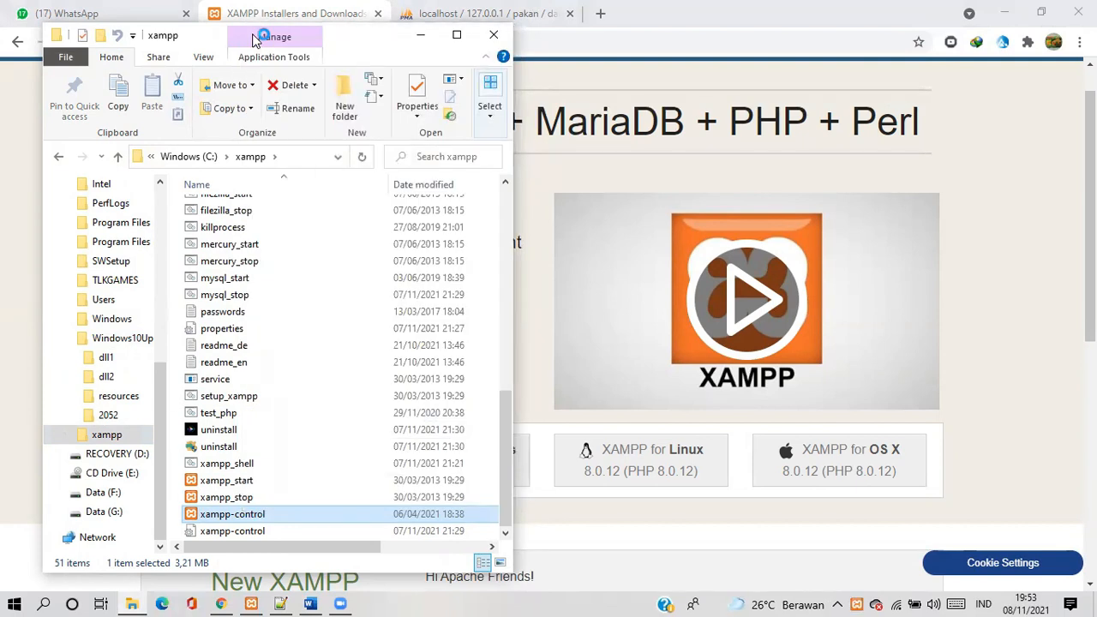
Clear the open windows, check the Apache and MySQL modules in the XAMPP Control Panel, and minimize it
click(419, 38)
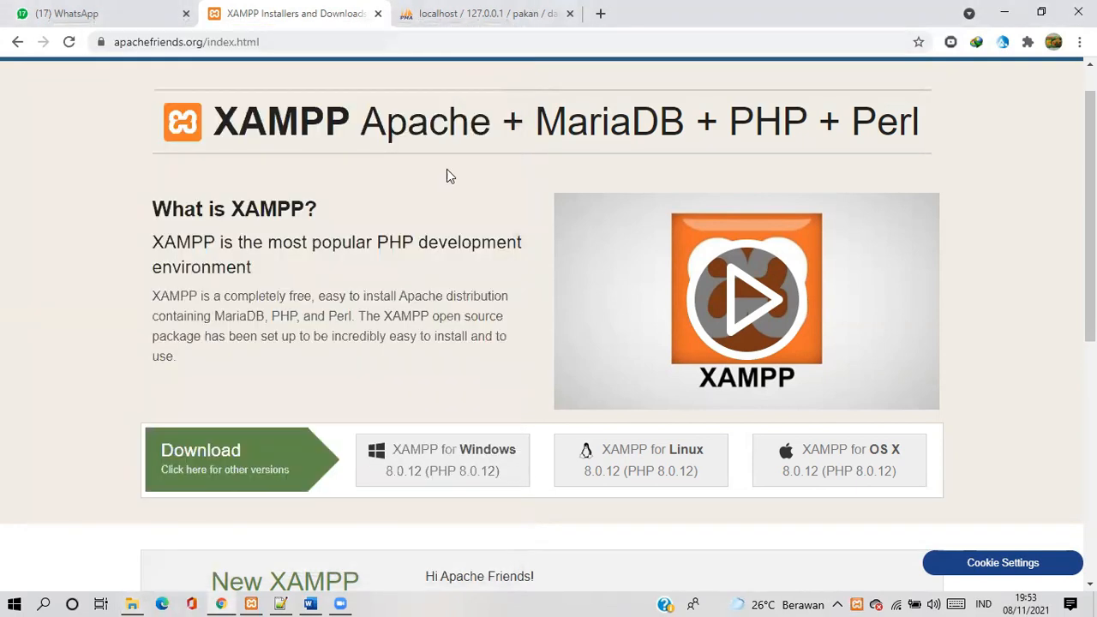
click(1002, 14)
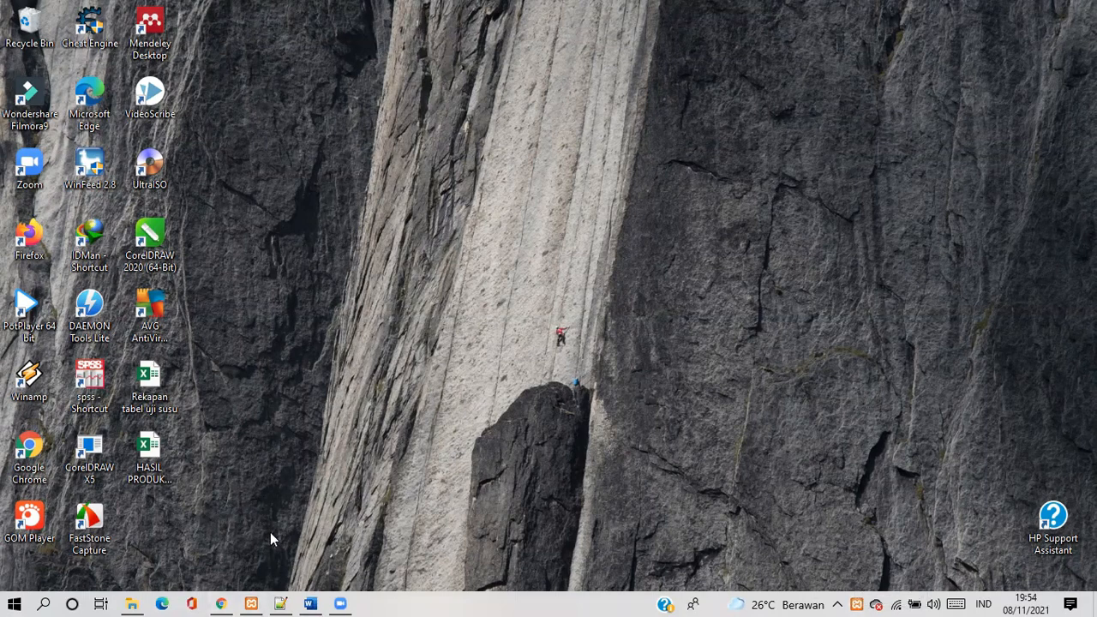
mouse_move(252, 599)
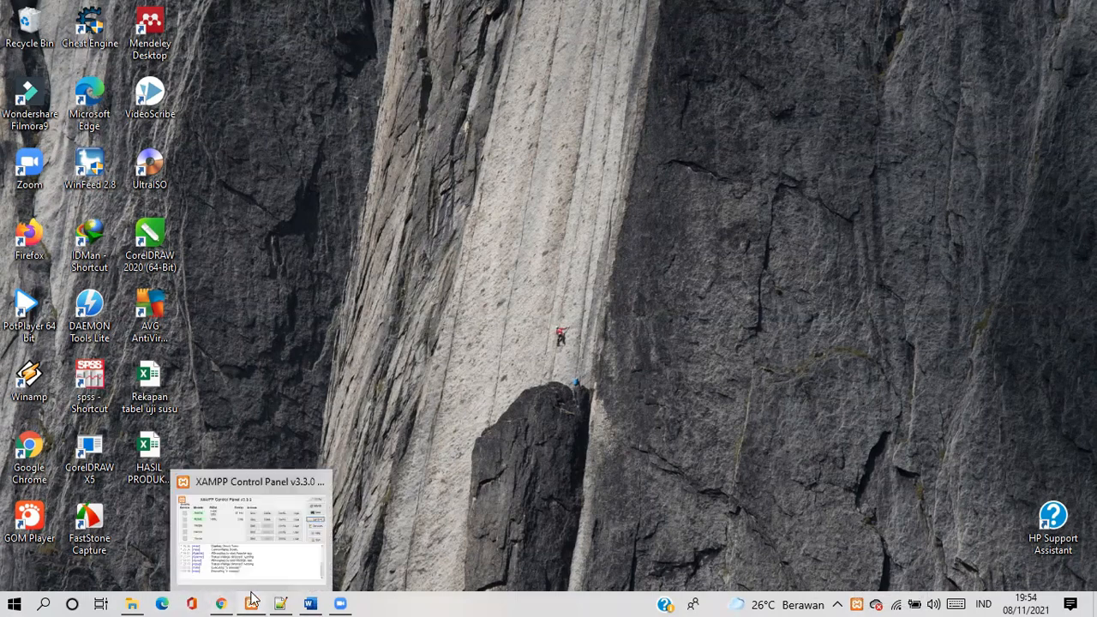
click(244, 519)
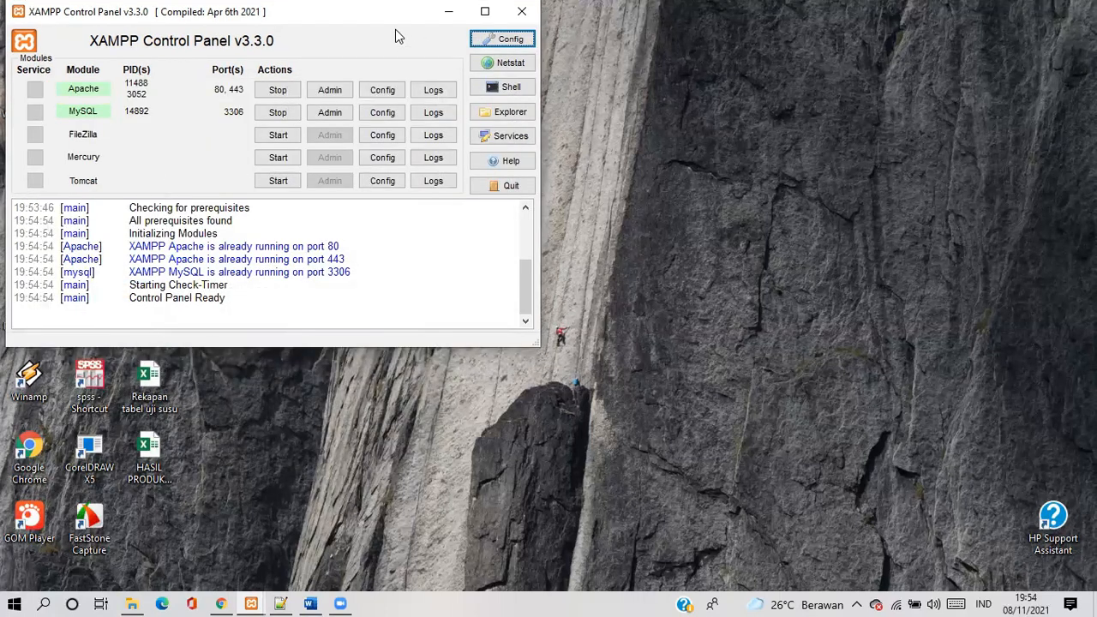
drag(371, 12, 393, 52)
click(552, 51)
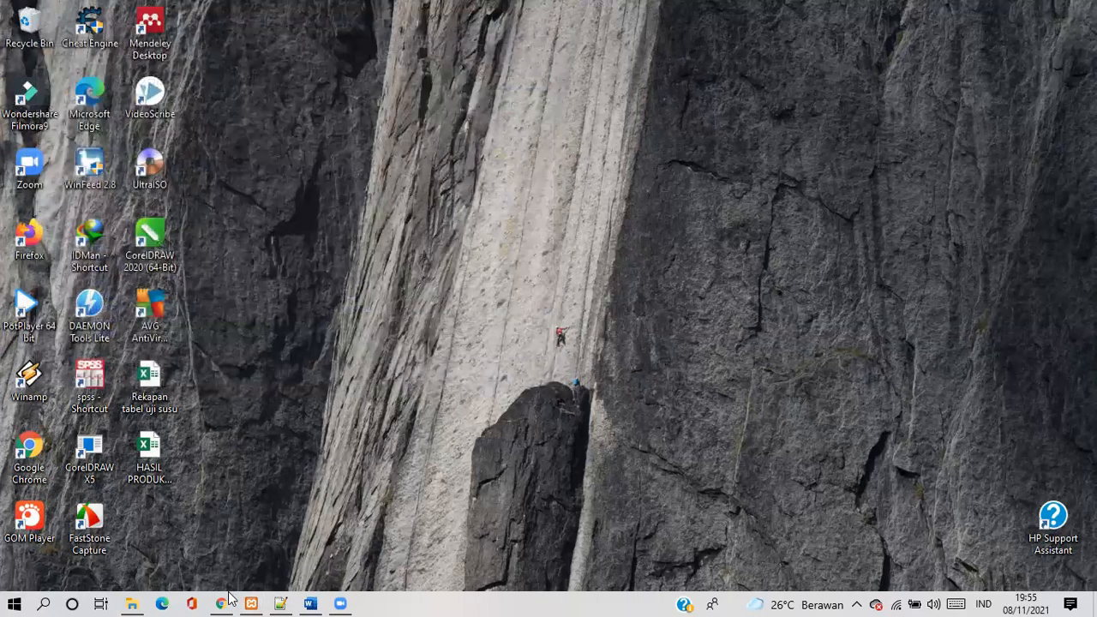
Switch to the phpMyAdmin page in Chrome and show its database navigation tree
mouse_move(230, 598)
click(229, 576)
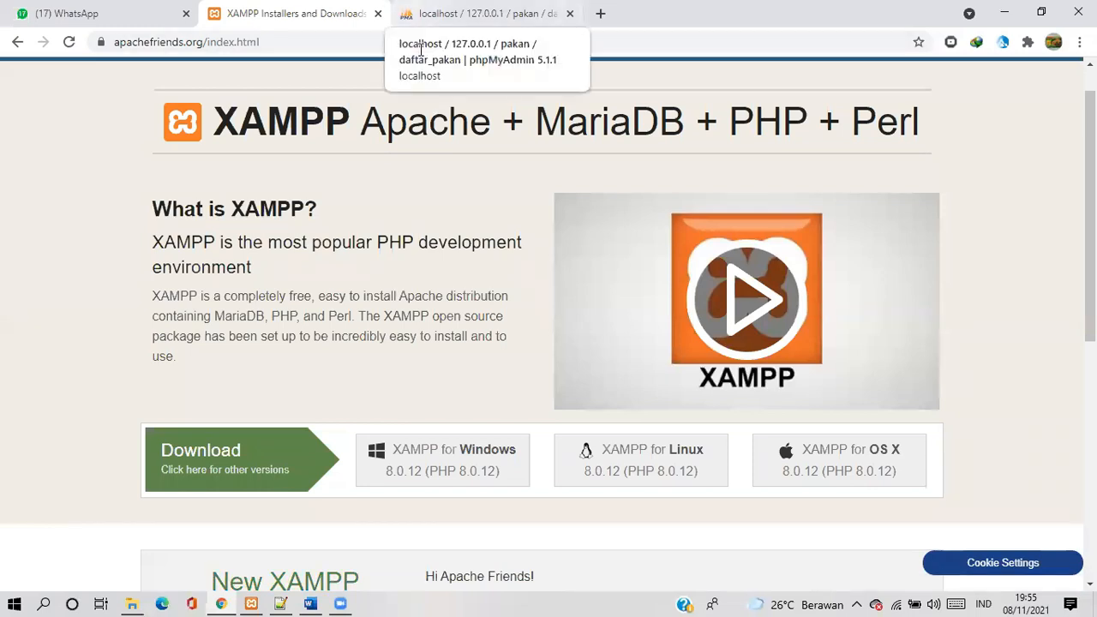
click(478, 28)
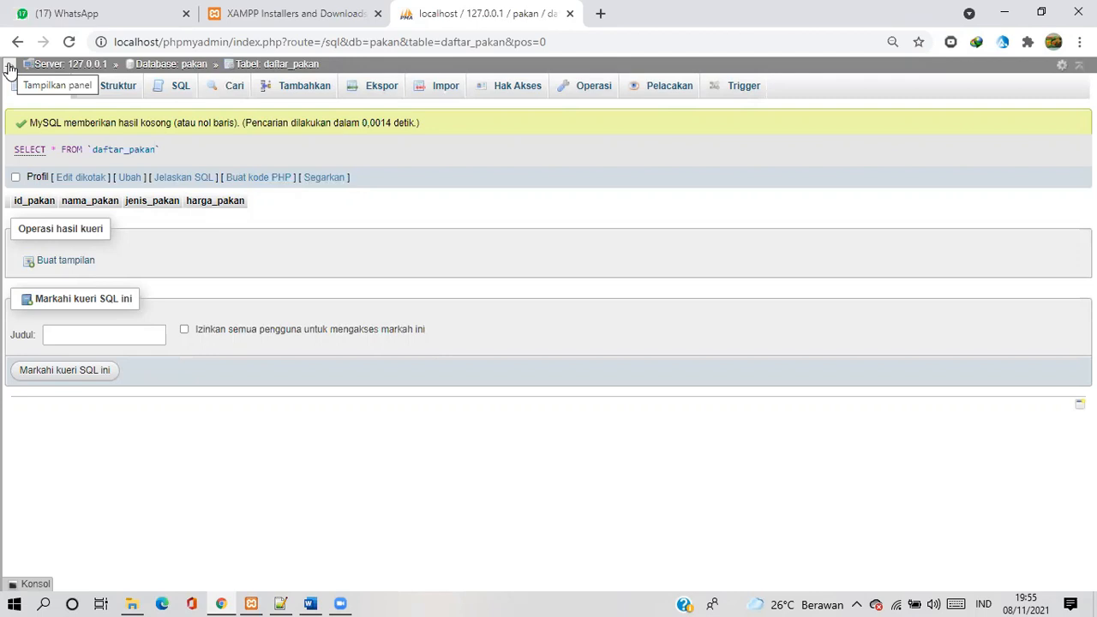
click(10, 67)
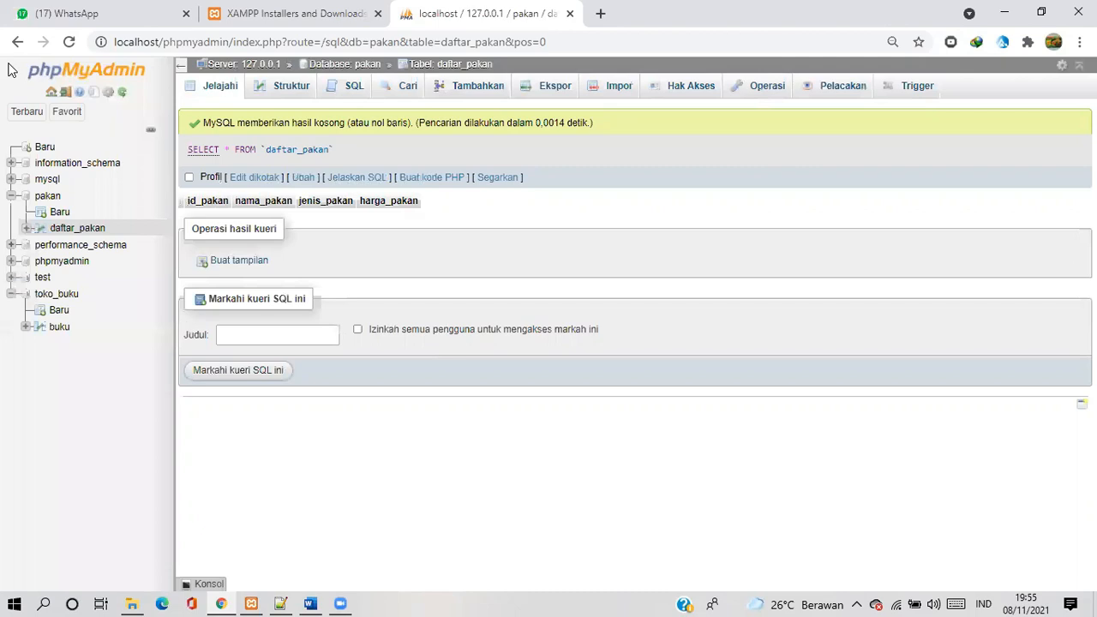
Create a new database named Daftar_harga_pakan with the utf8mb4_general_ci collation
click(41, 150)
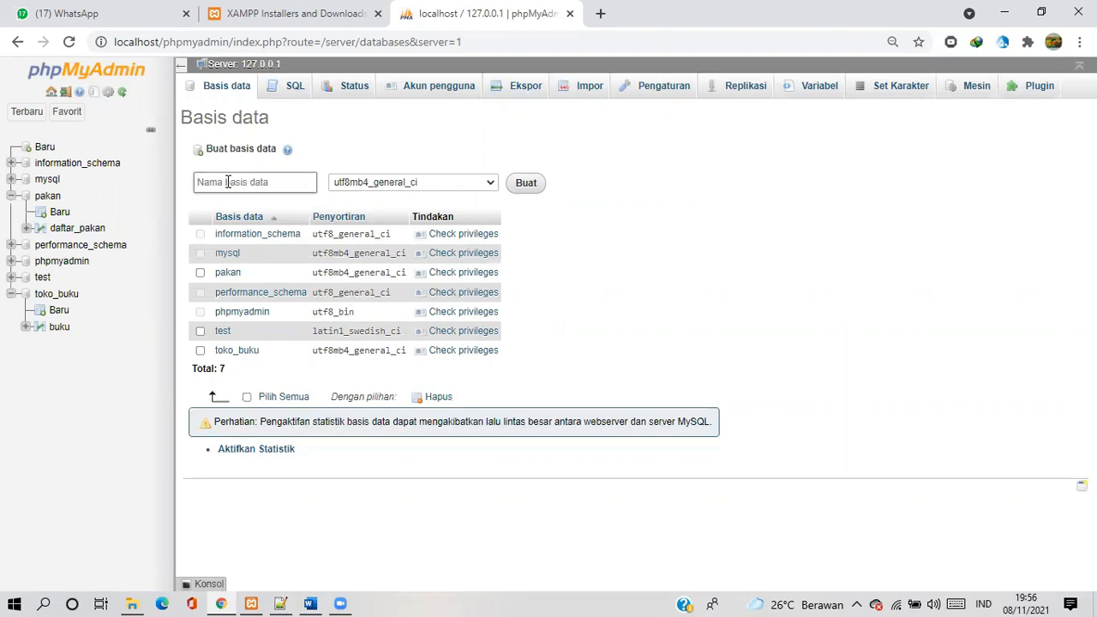
text(Daftar_harga_pakan)
click(491, 185)
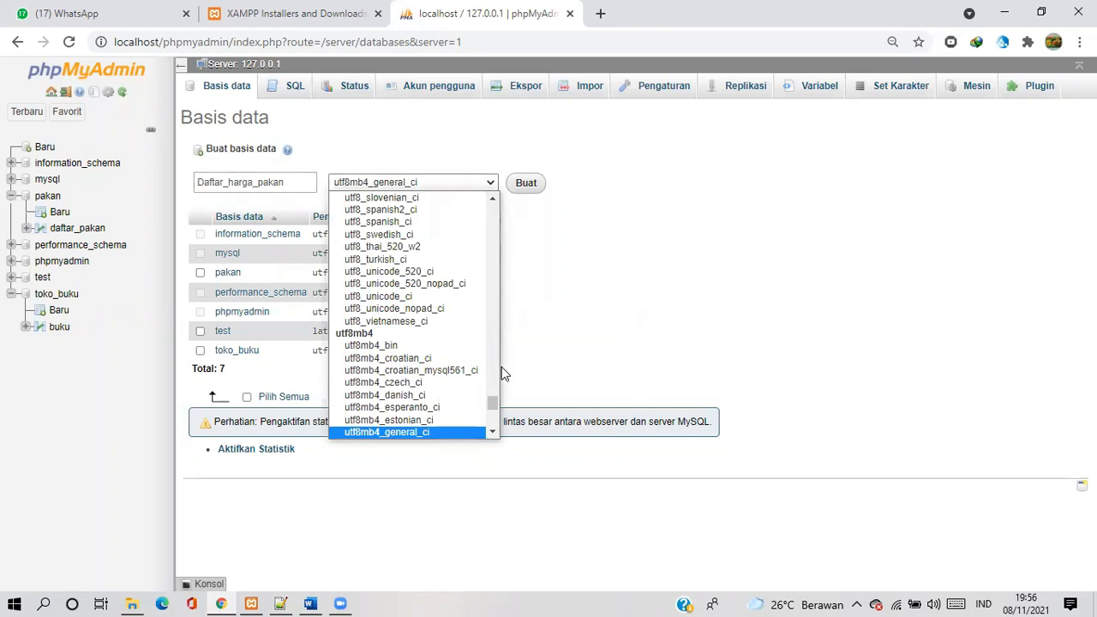
scroll(467, 437, down, 1)
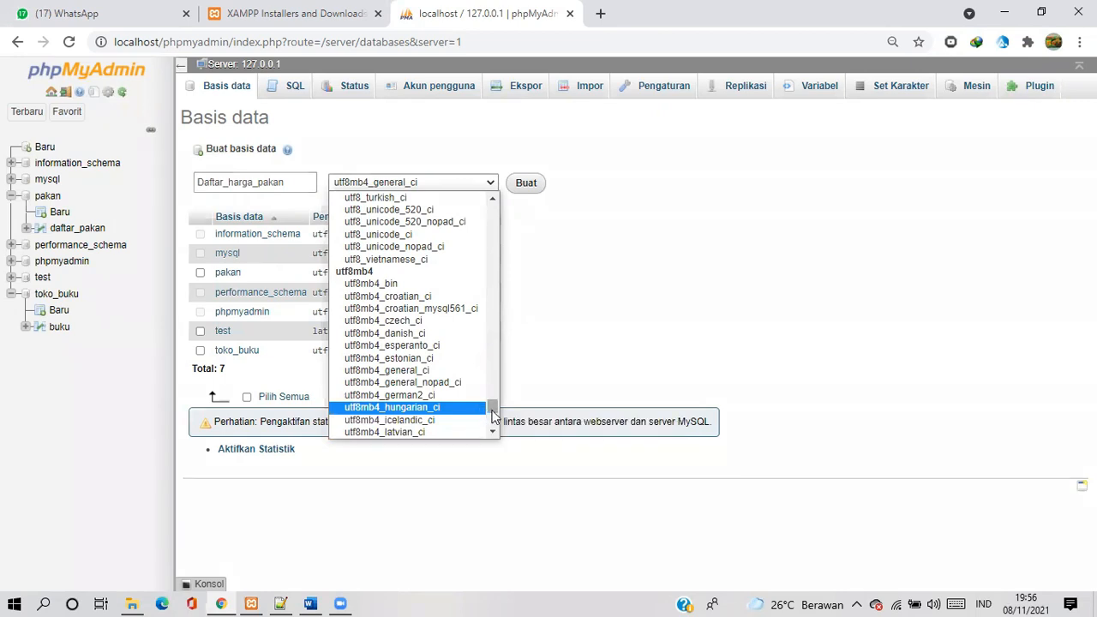
click(438, 372)
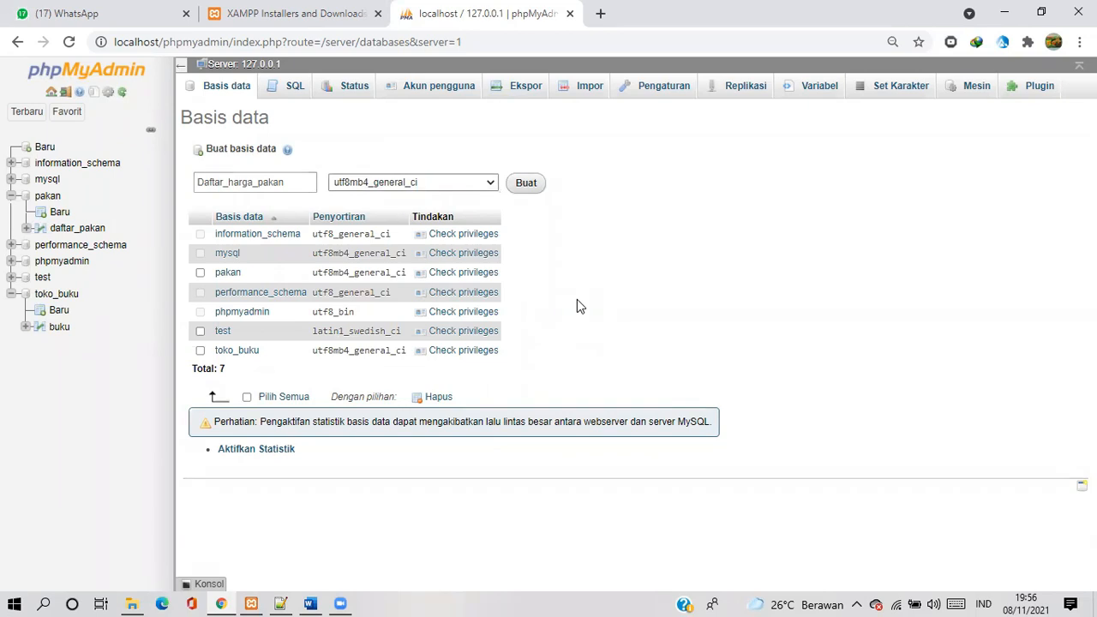
click(527, 184)
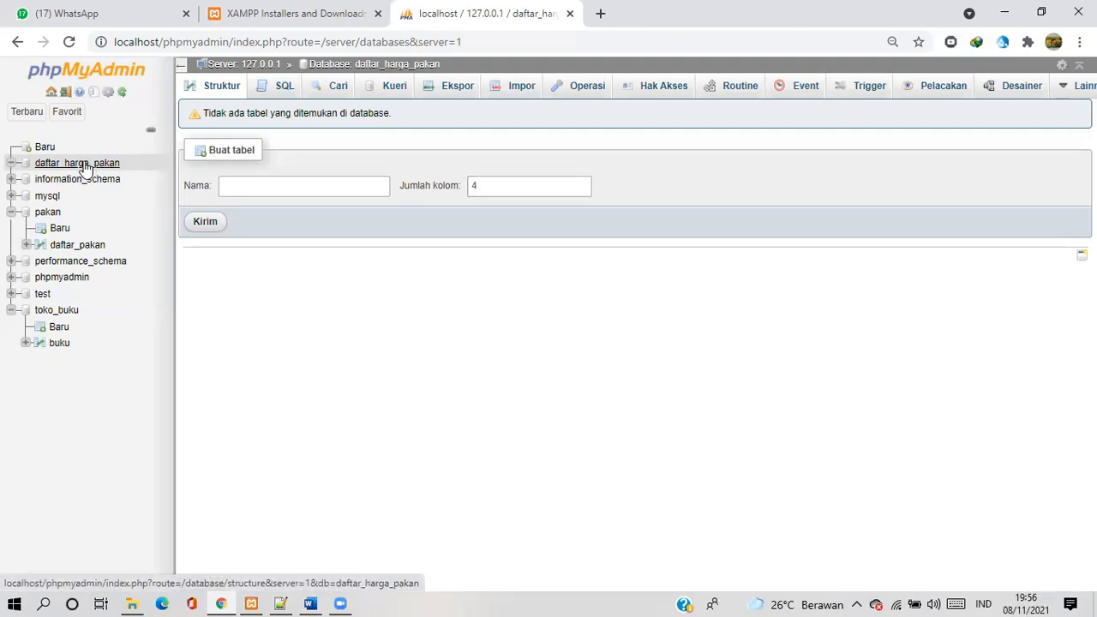
Set up a new table named Daftar_Harga_Pakan with 5 columns and proceed to its column definitions
click(255, 185)
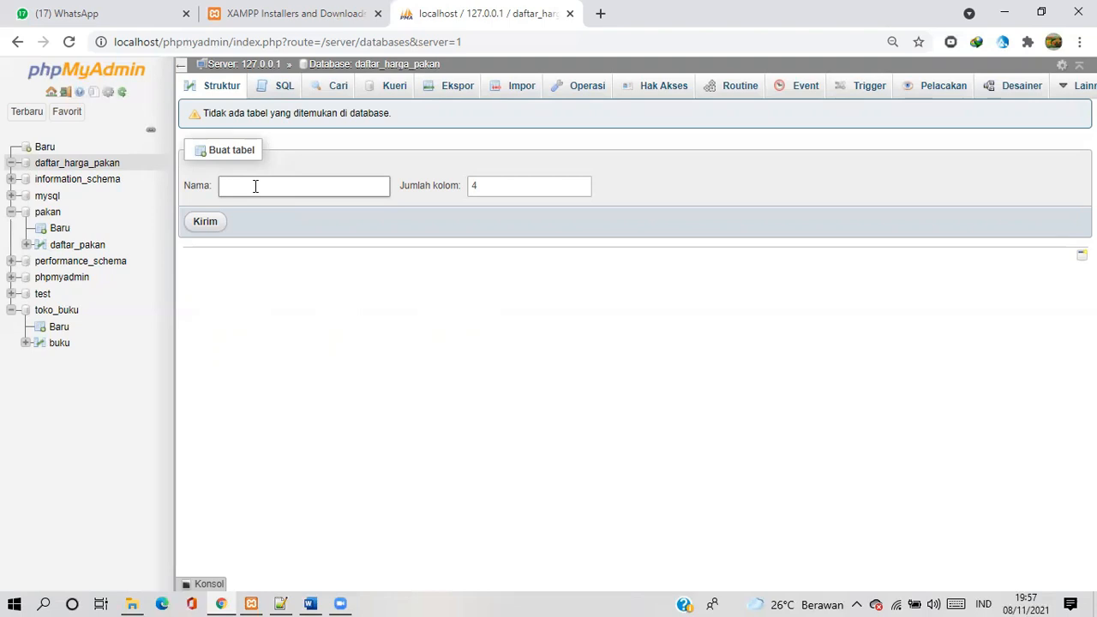
text(Daftar_harga)
key(BackSpace)
key(BackSpace)
key(BackSpace)
key(BackSpace)
key(BackSpace)
text(harga_)
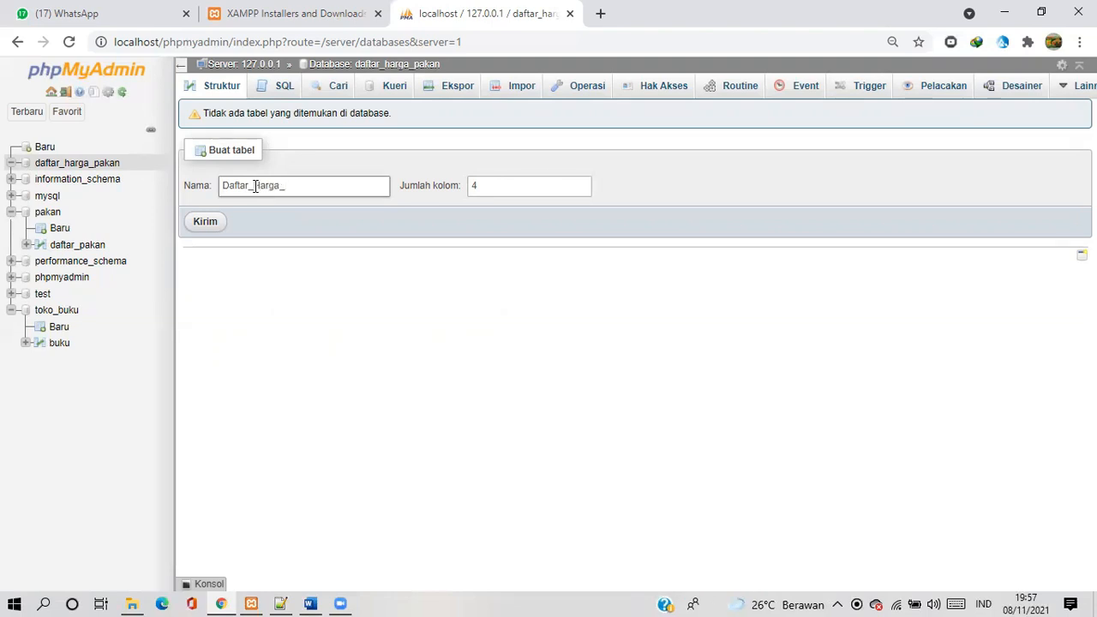
text(PAkan)
key(BackSpace)
key(BackSpace)
key(BackSpace)
key(BackSpace)
text(akan)
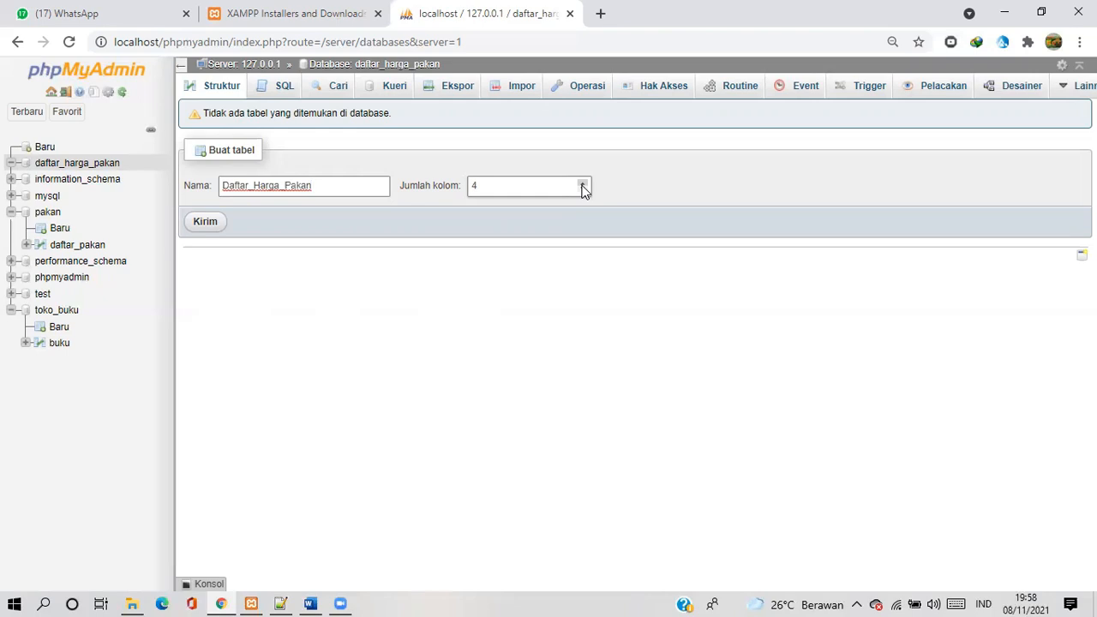
click(581, 185)
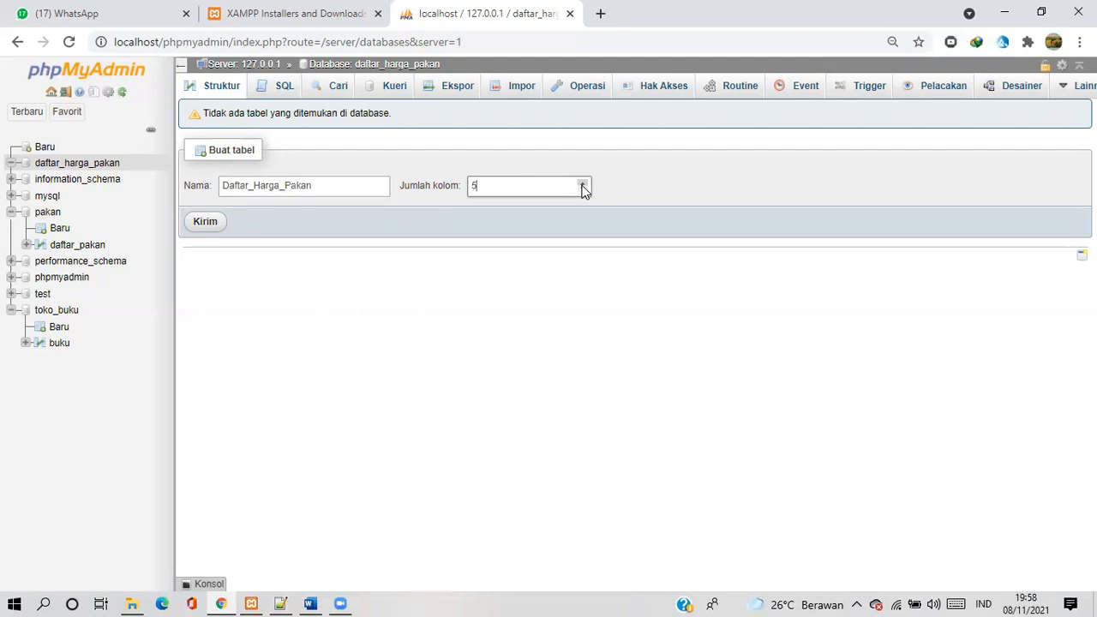
click(222, 226)
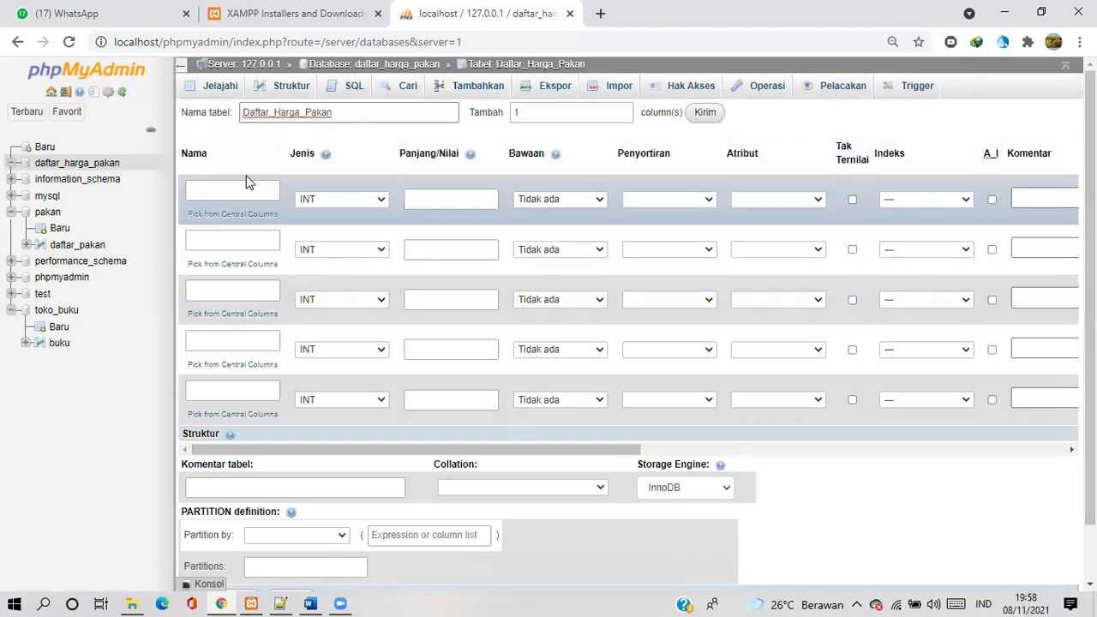
Define the first column as id_pakan with type INT and length 15
click(229, 192)
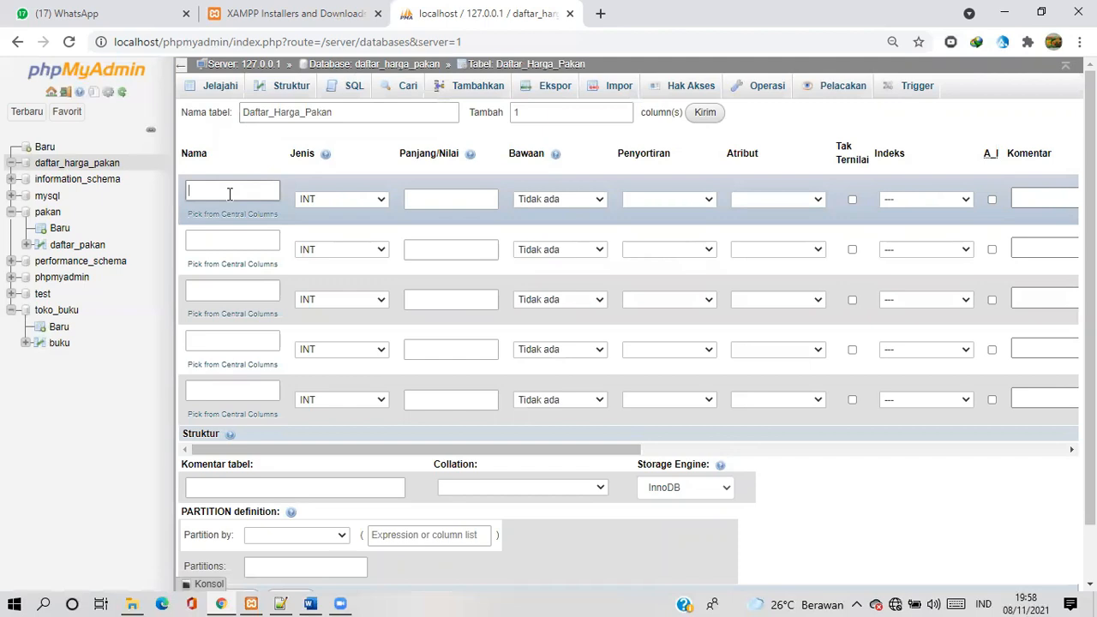
text(id_pakan)
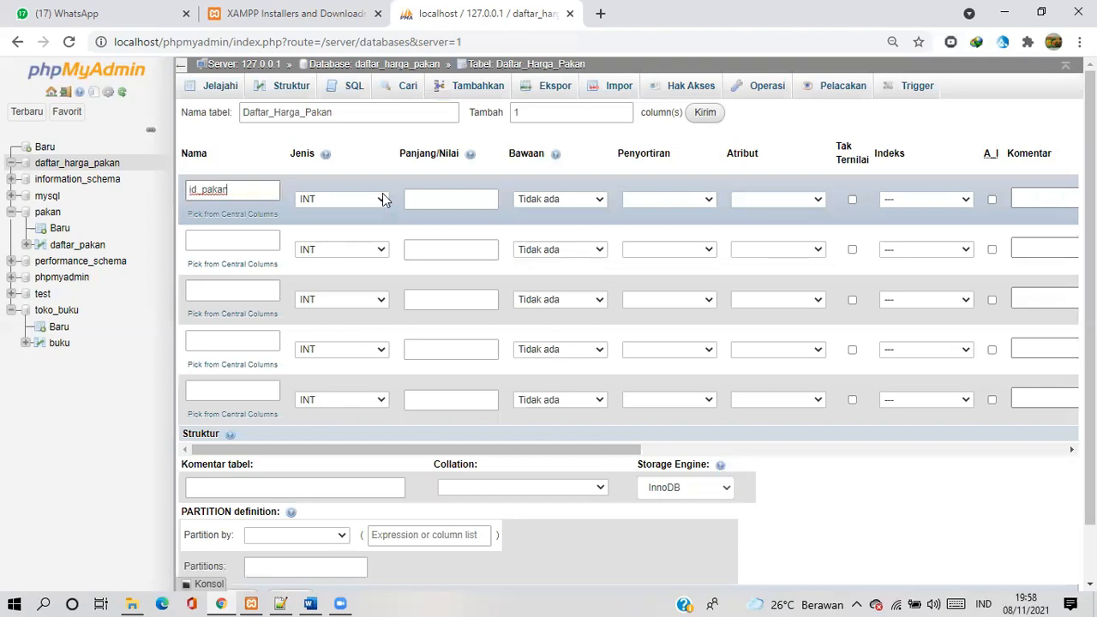
click(380, 199)
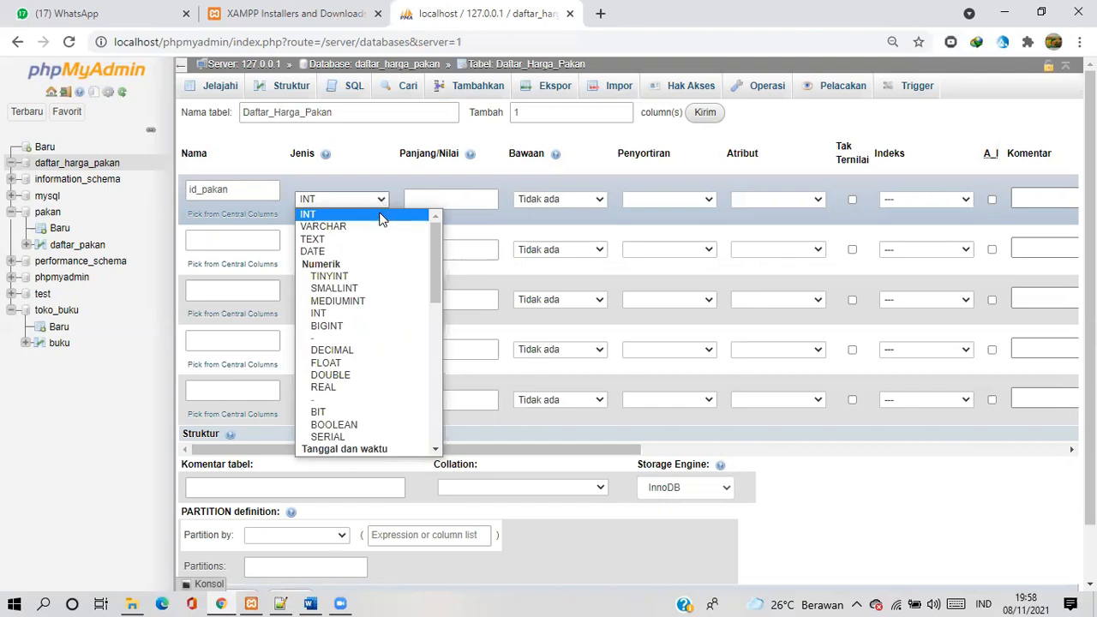
click(382, 199)
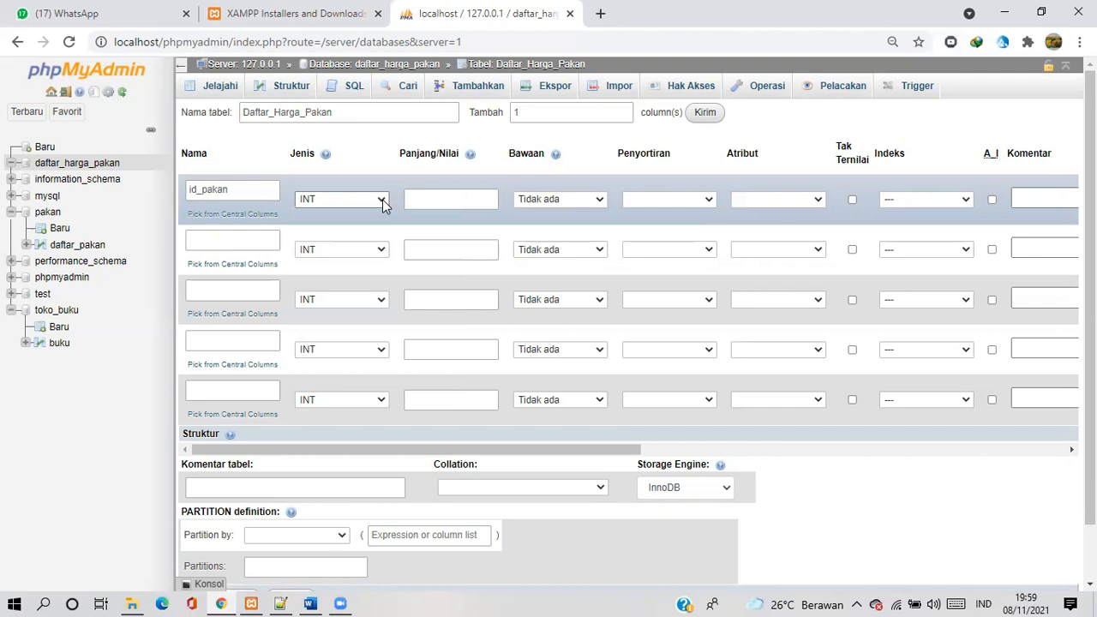
click(449, 199)
text(15)
Define the second column as nama_pakan with type VARCHAR and length 30
click(253, 236)
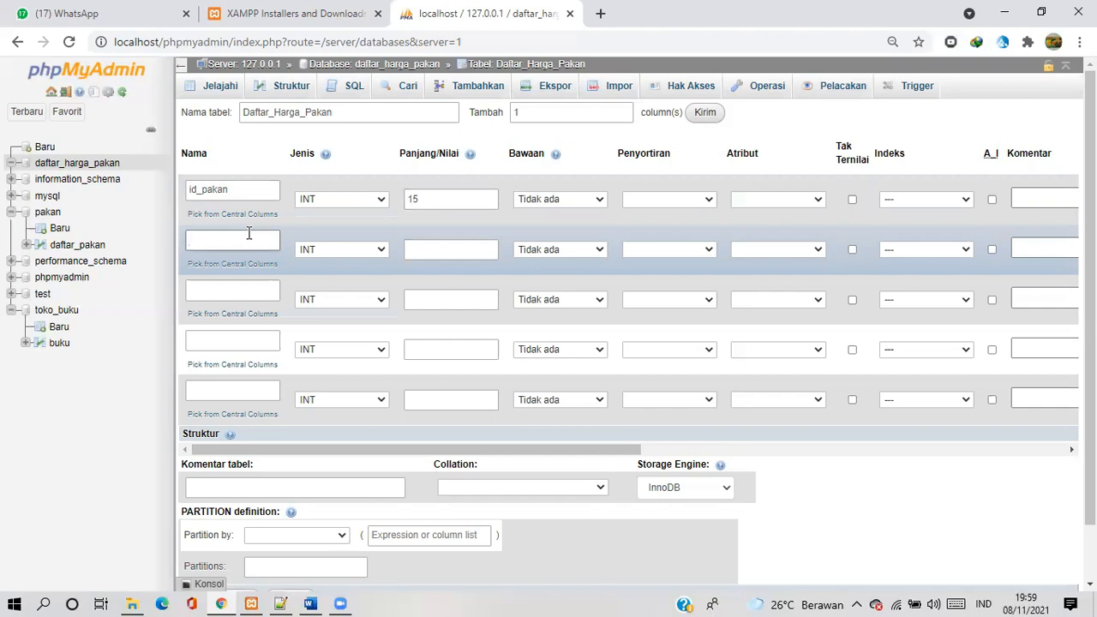
text(nama_pakan)
click(381, 251)
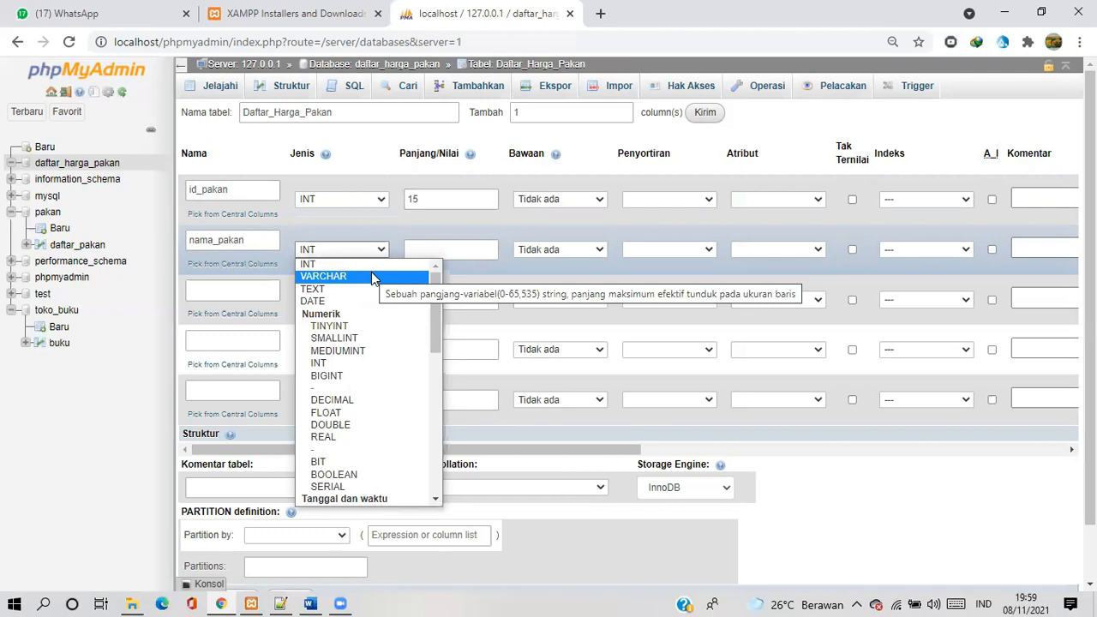
click(371, 275)
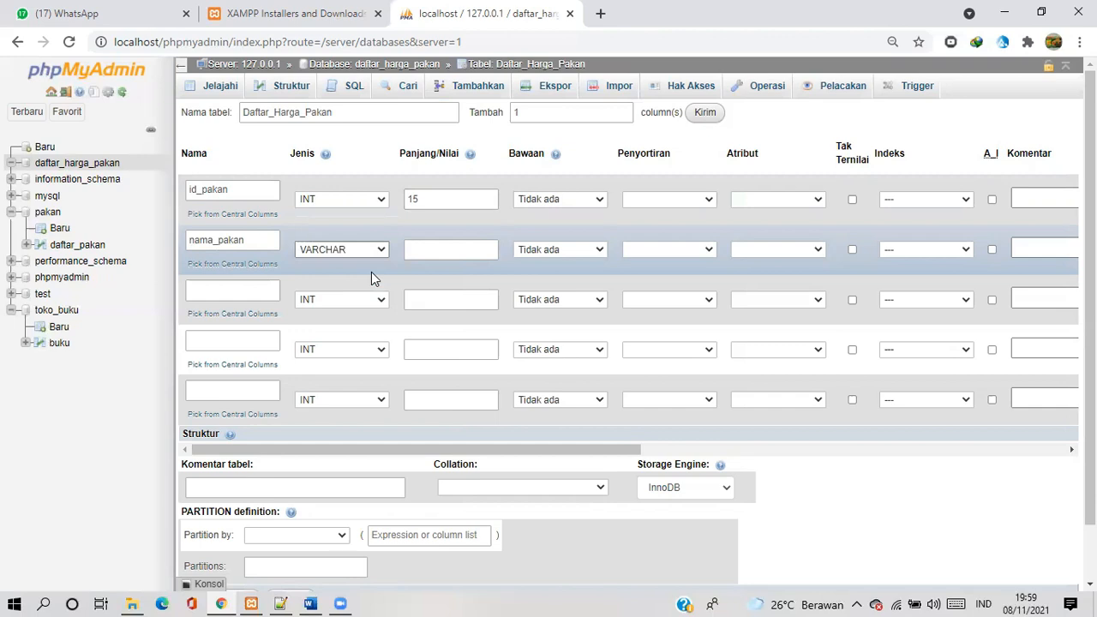
click(428, 250)
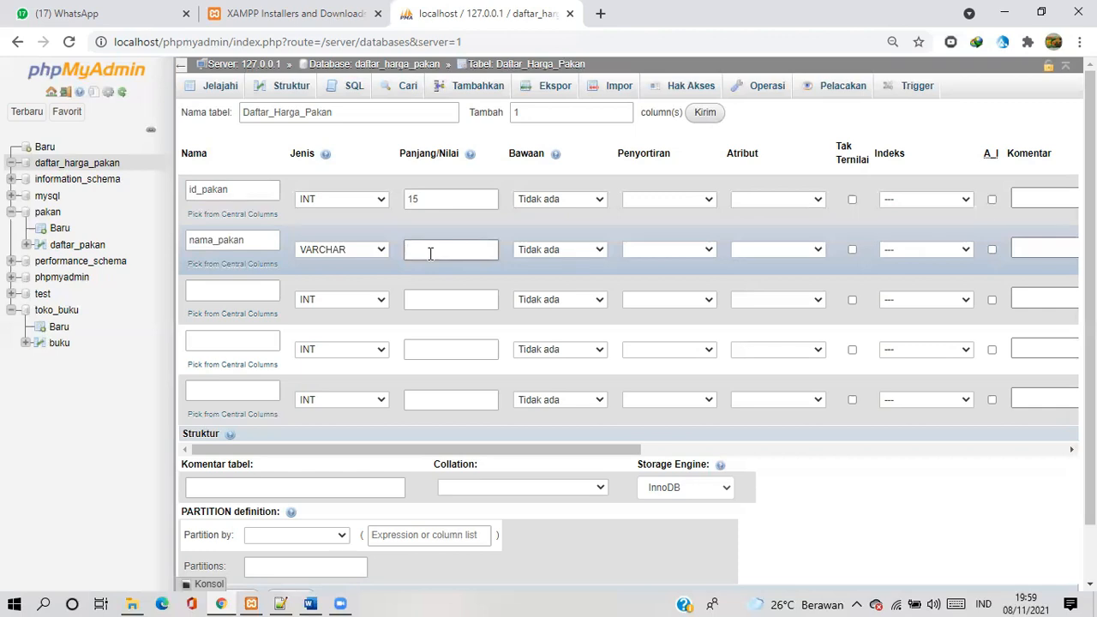
text(30)
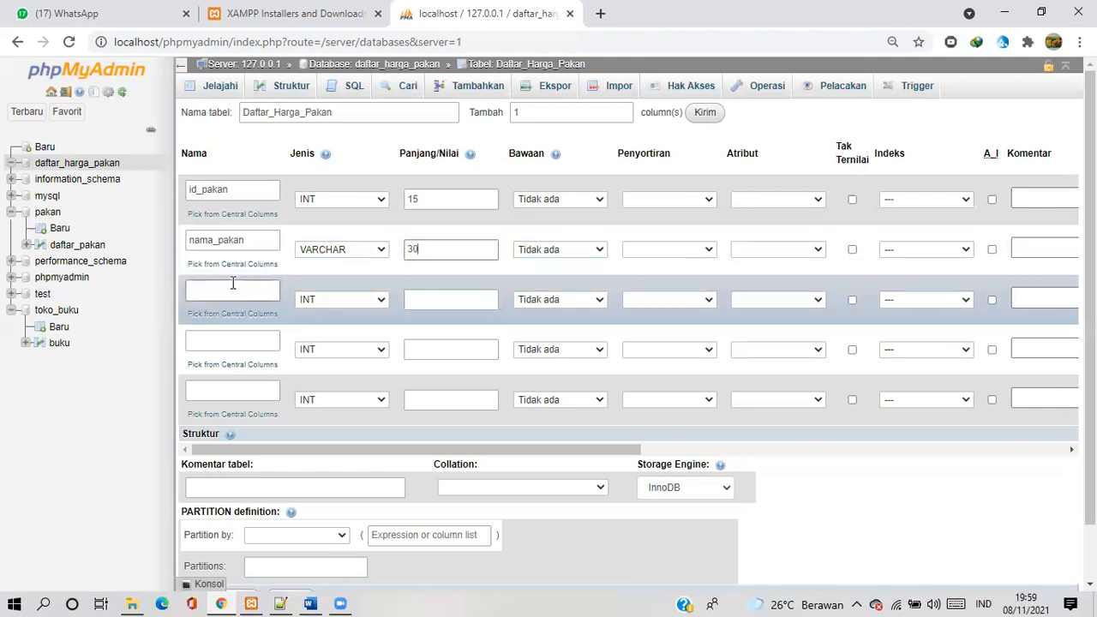
Define the third column as jenis_pakan with type VARCHAR and length 20
click(232, 290)
text(jenis_pakan)
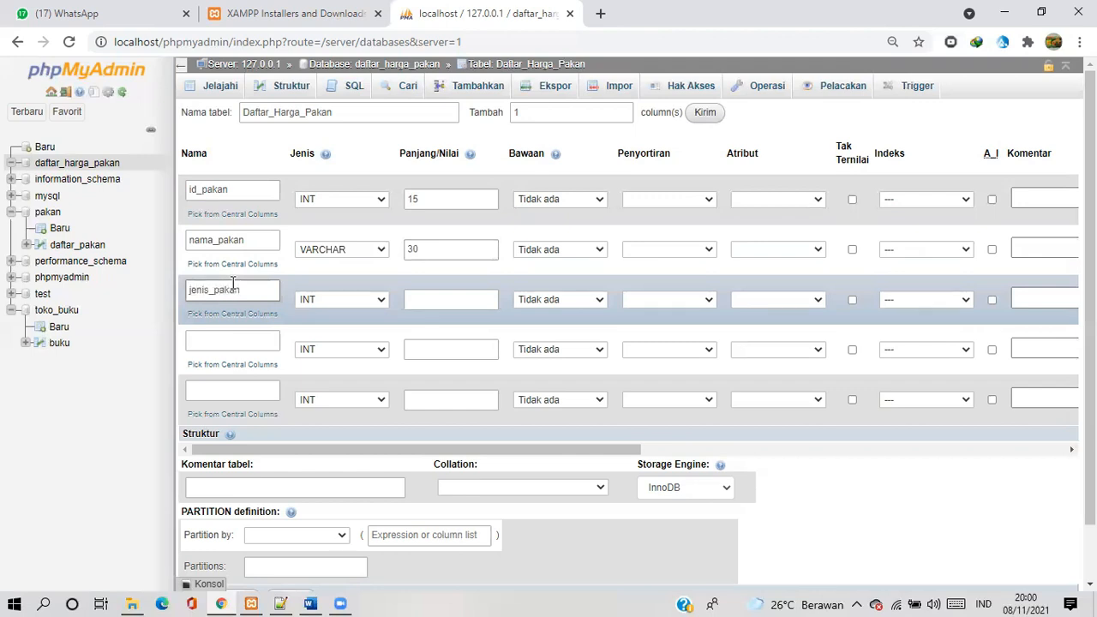
click(382, 303)
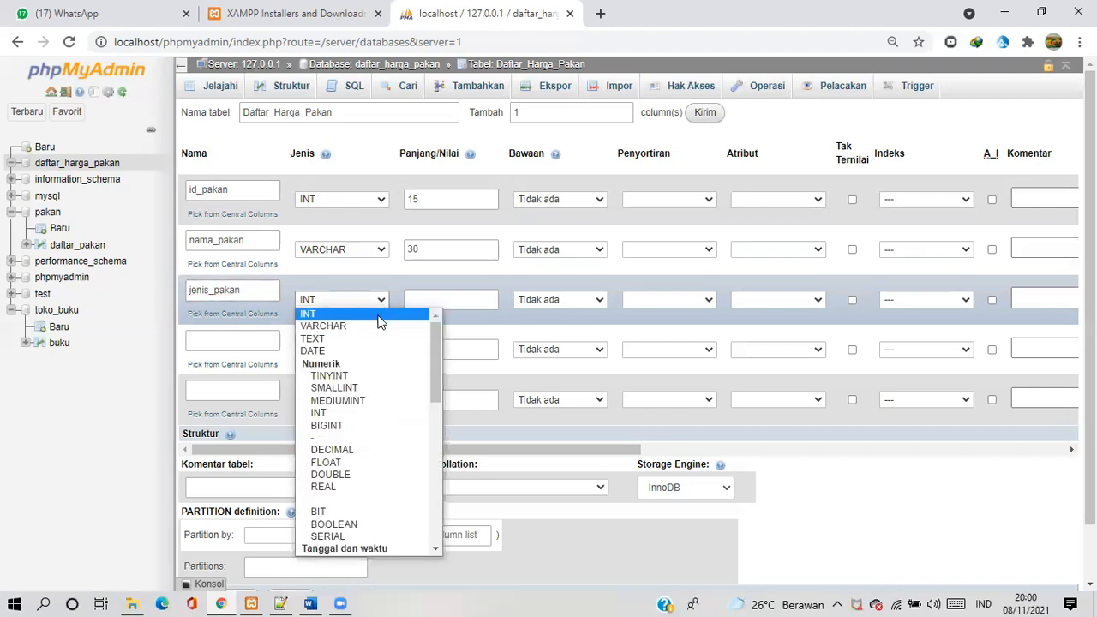
click(375, 326)
click(431, 297)
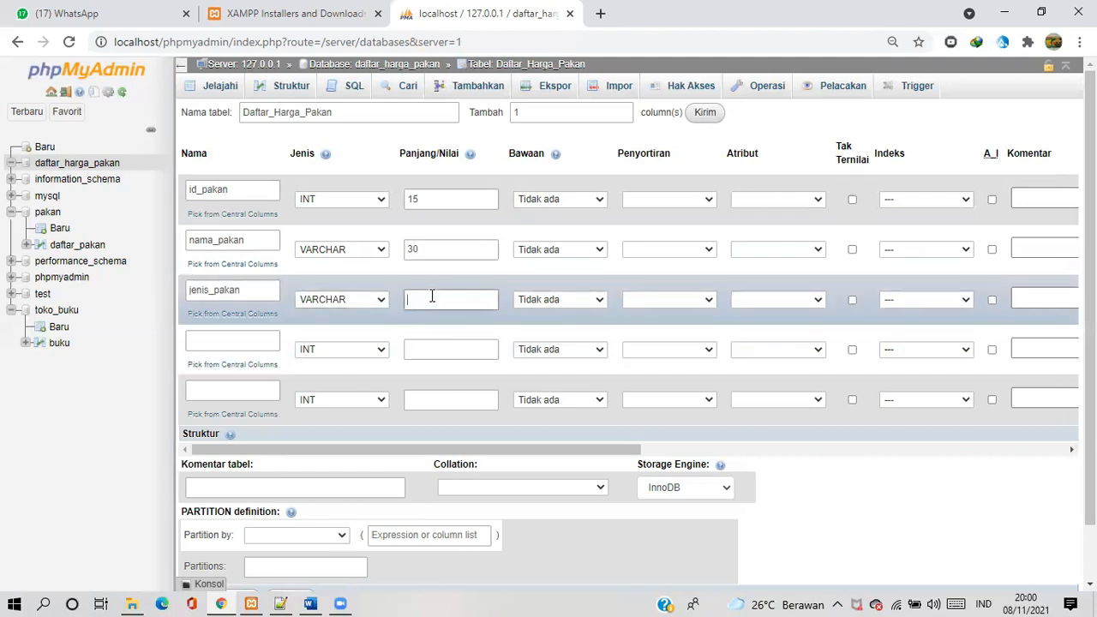
text(20)
Define the fourth column as asal_pakan with type VARCHAR and length 20
click(250, 337)
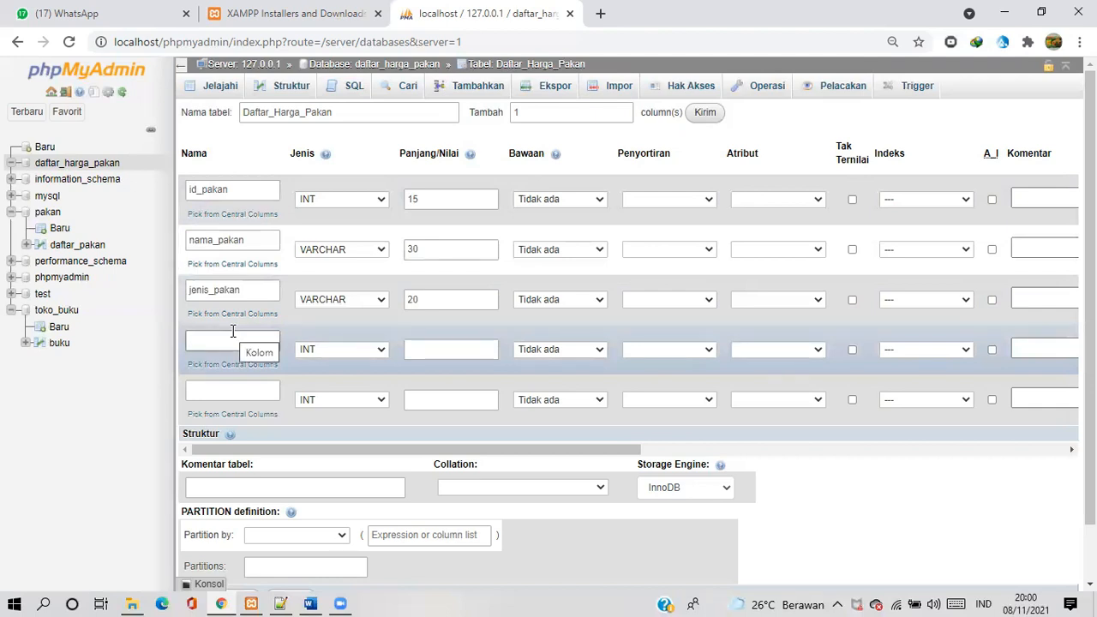
text(asal_pakan)
click(380, 351)
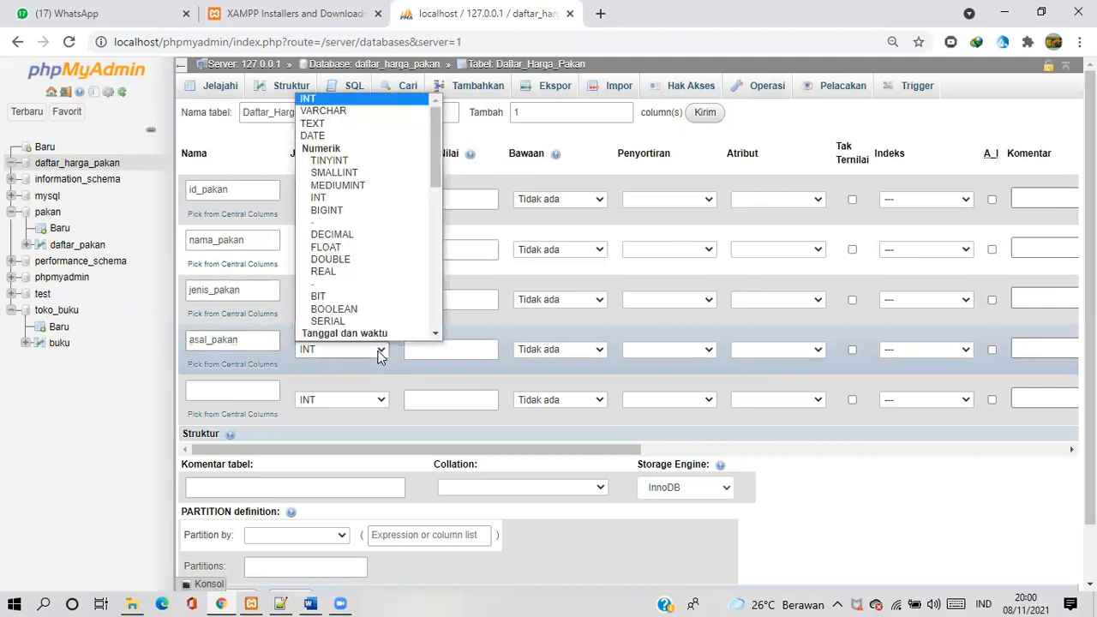
click(351, 114)
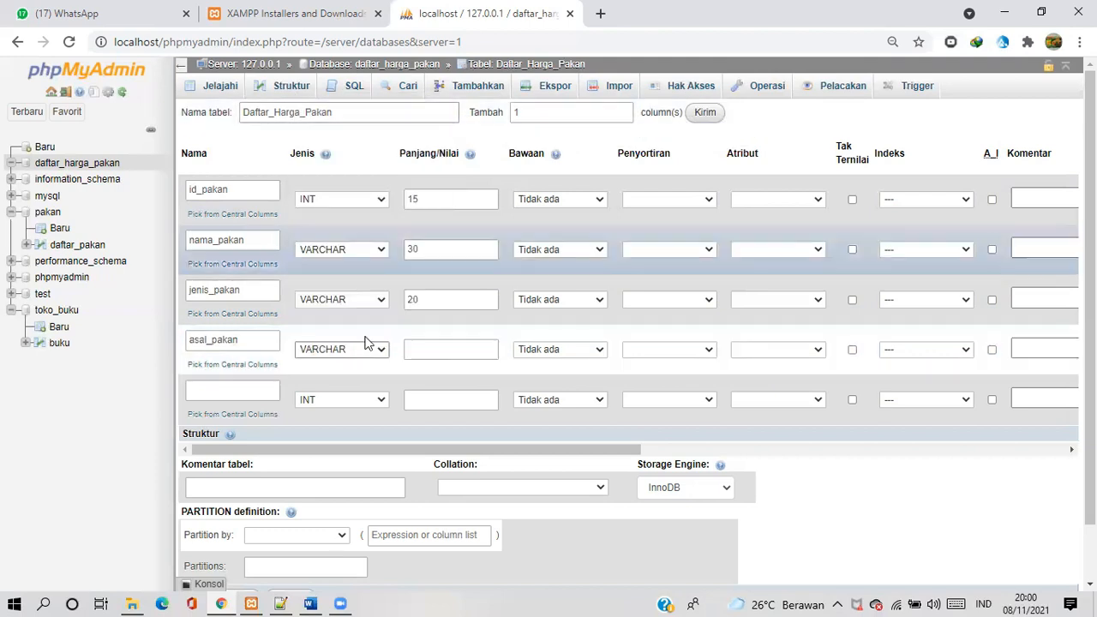
click(431, 348)
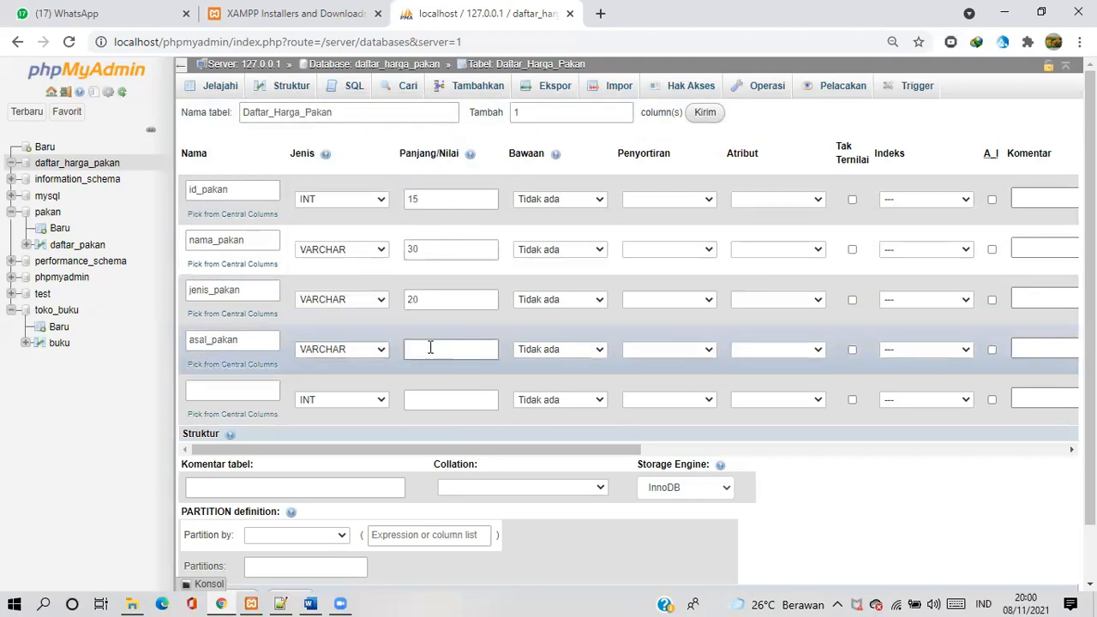
text(20)
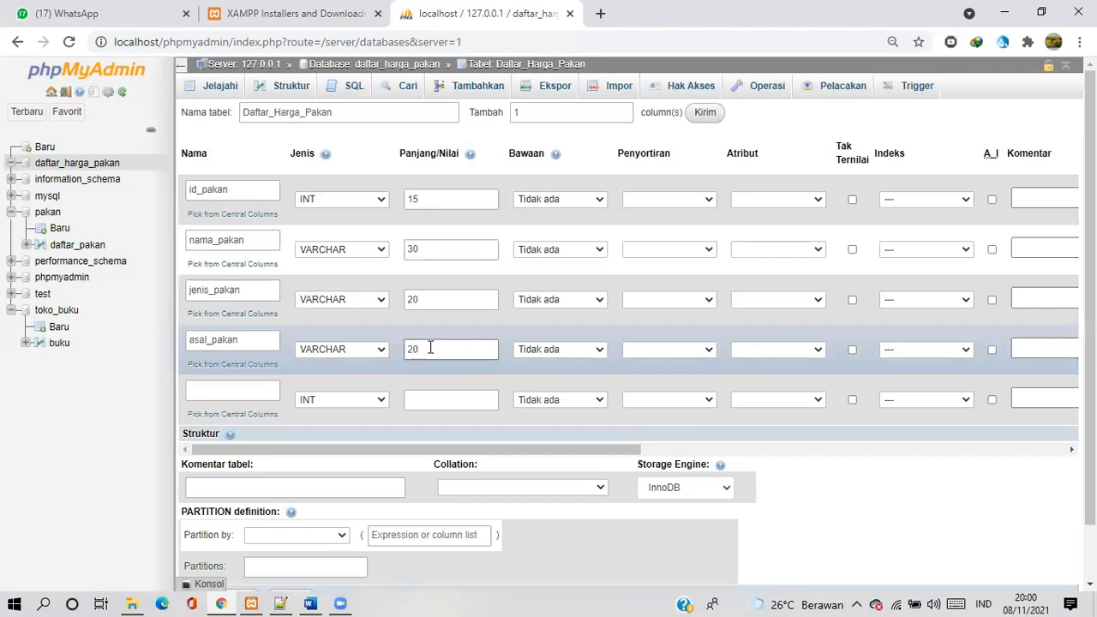
Define the fifth column as harga_pakan, keeping type INT, with length 12
click(250, 392)
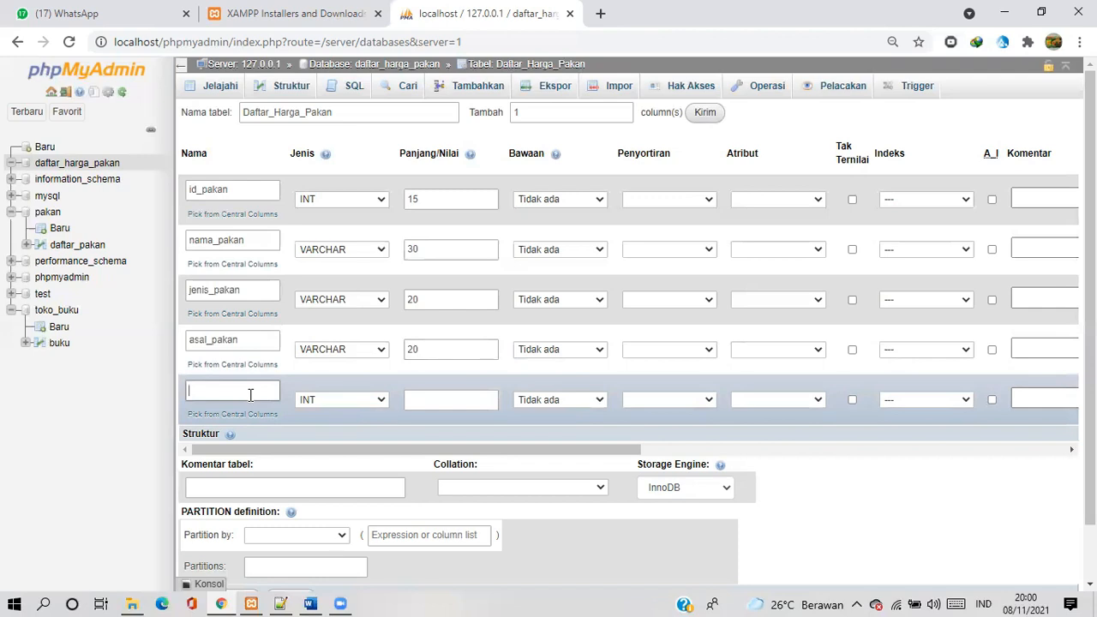
text(harga_pakan)
click(420, 400)
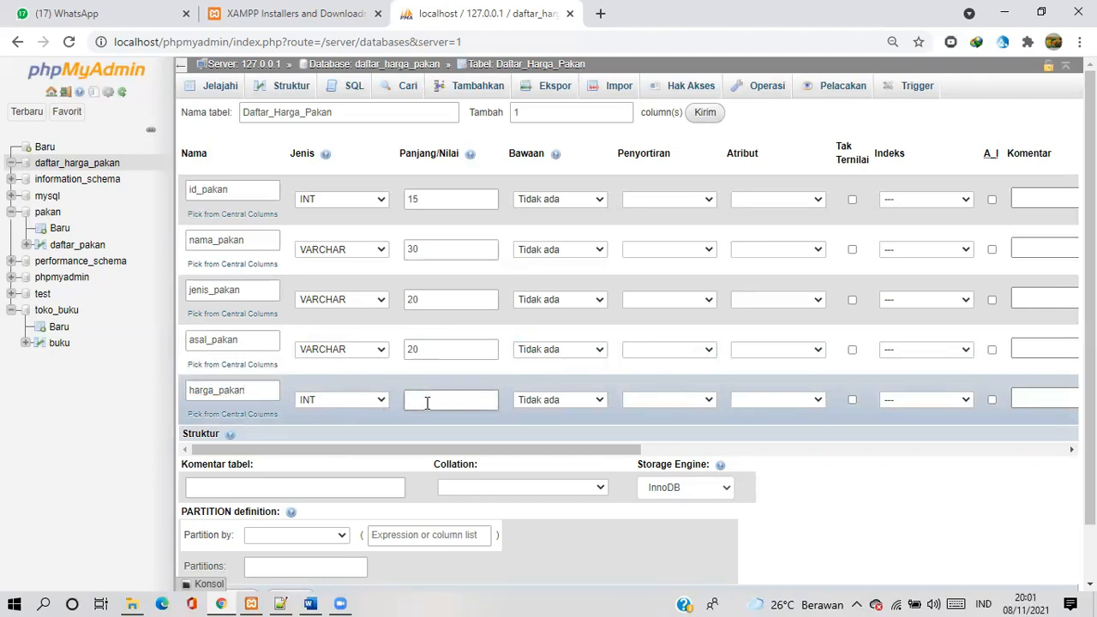
text(12)
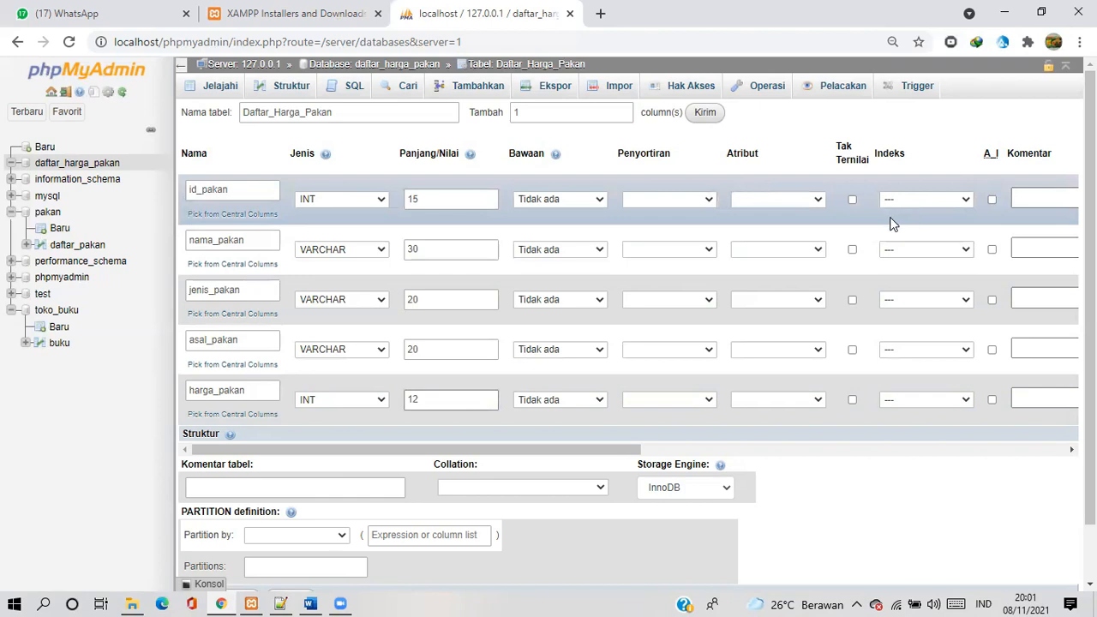
Enable Tak Ternilai for id_pakan and add a PRIMARY index on that column
scroll(889, 221, right, 1)
scroll(889, 221, left, 2)
click(852, 200)
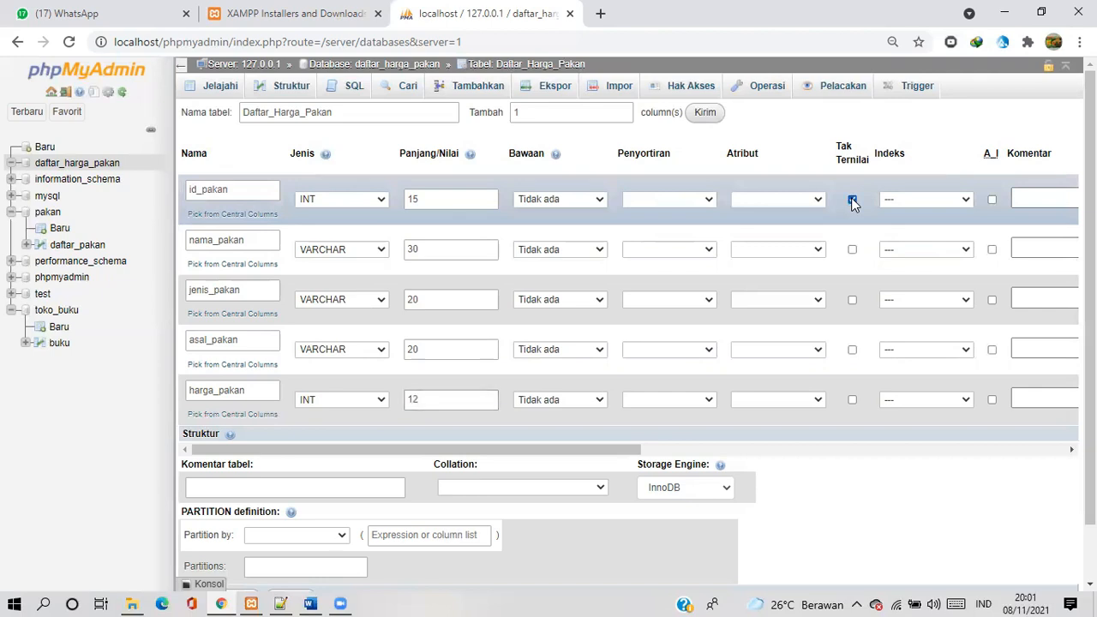
click(957, 204)
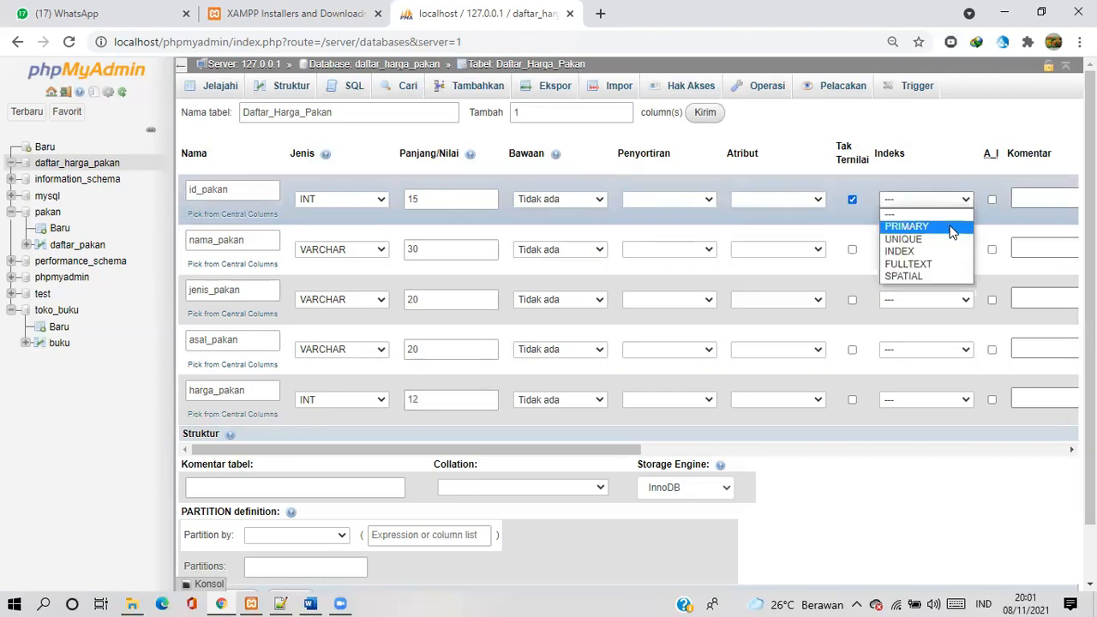
click(951, 227)
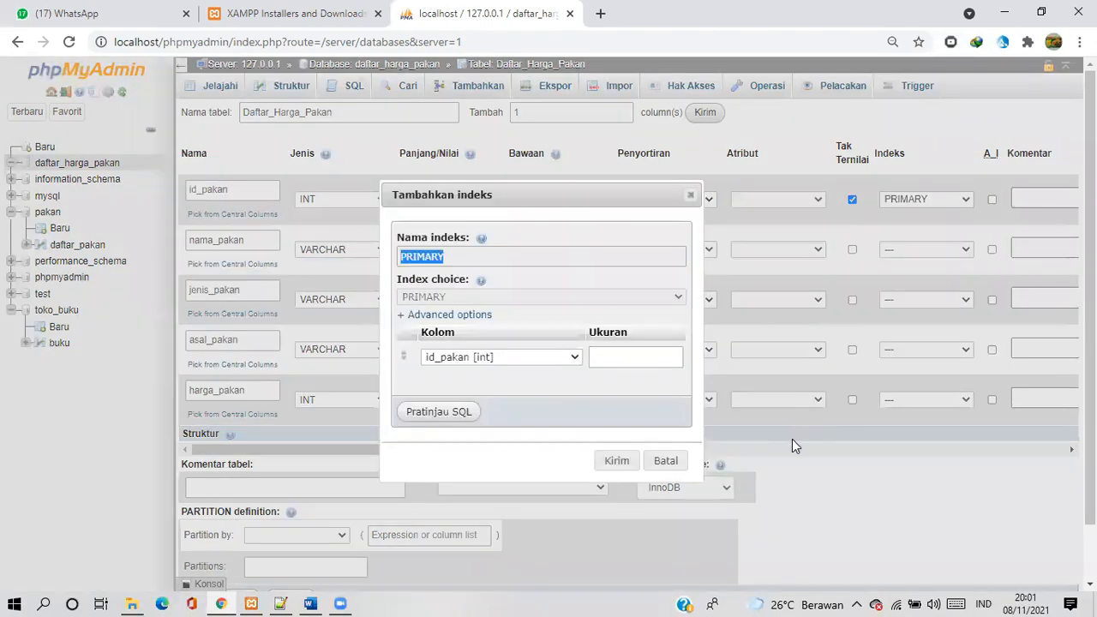
click(617, 462)
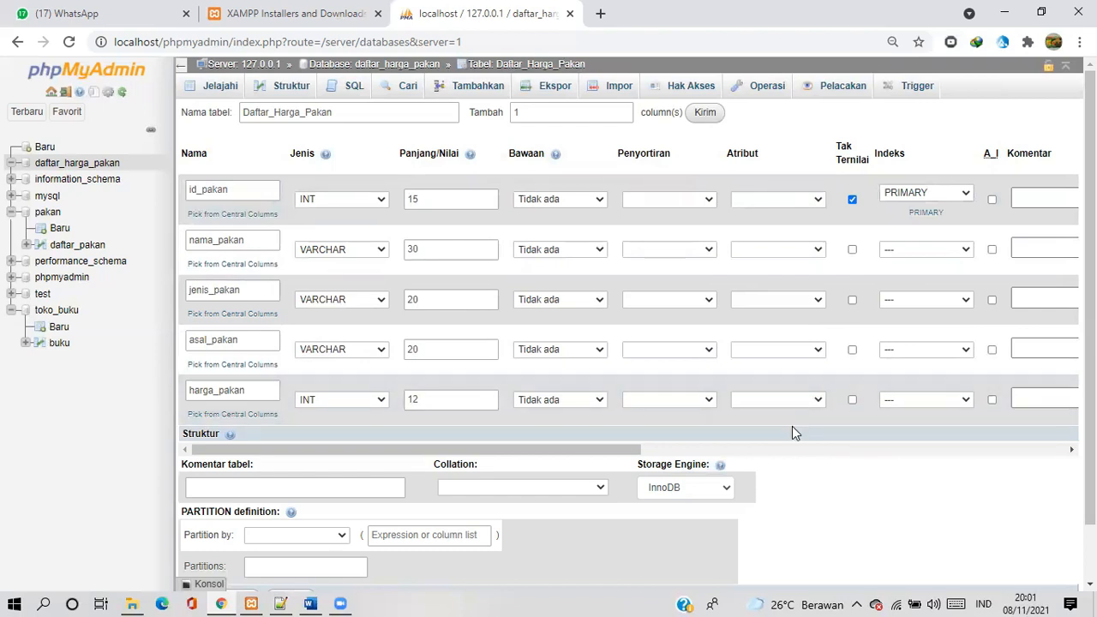
Review the five column definitions and their remaining attributes, and save the Daftar_Harga_Pakan table
scroll(792, 426, down, 1)
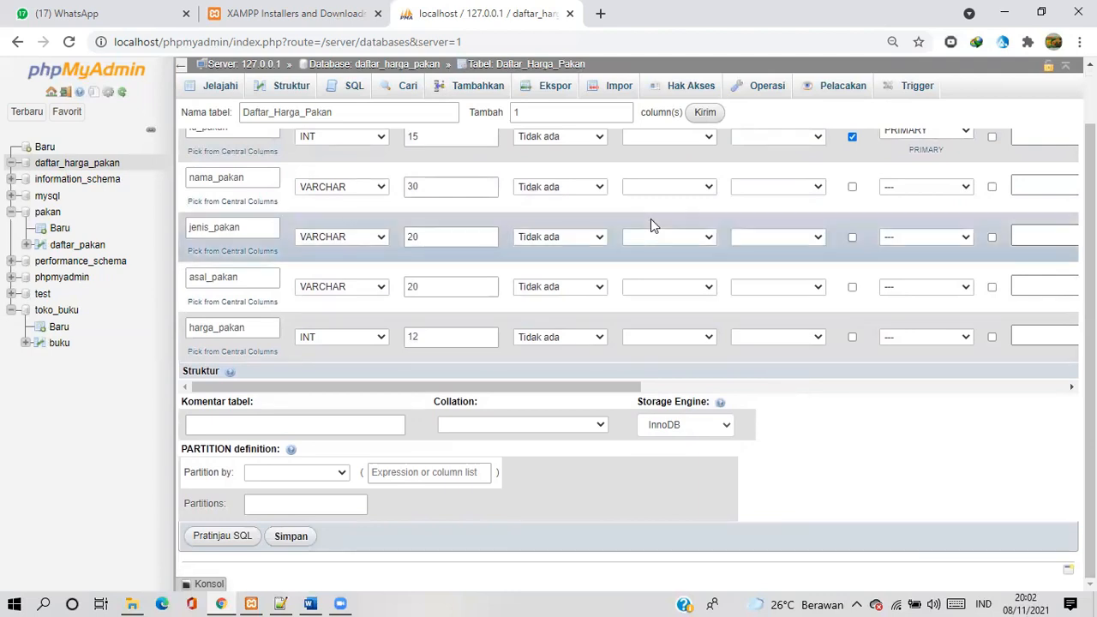
scroll(650, 225, up, 1)
scroll(650, 225, down, 1)
scroll(650, 221, up, 1)
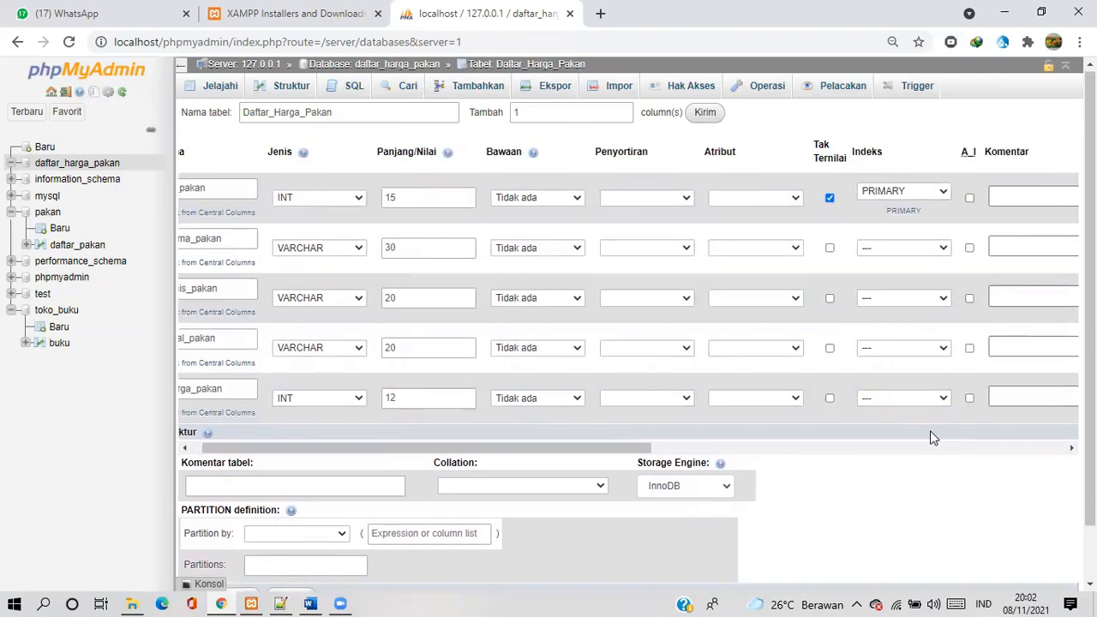
scroll(933, 438, right, 5)
scroll(933, 438, right, 3)
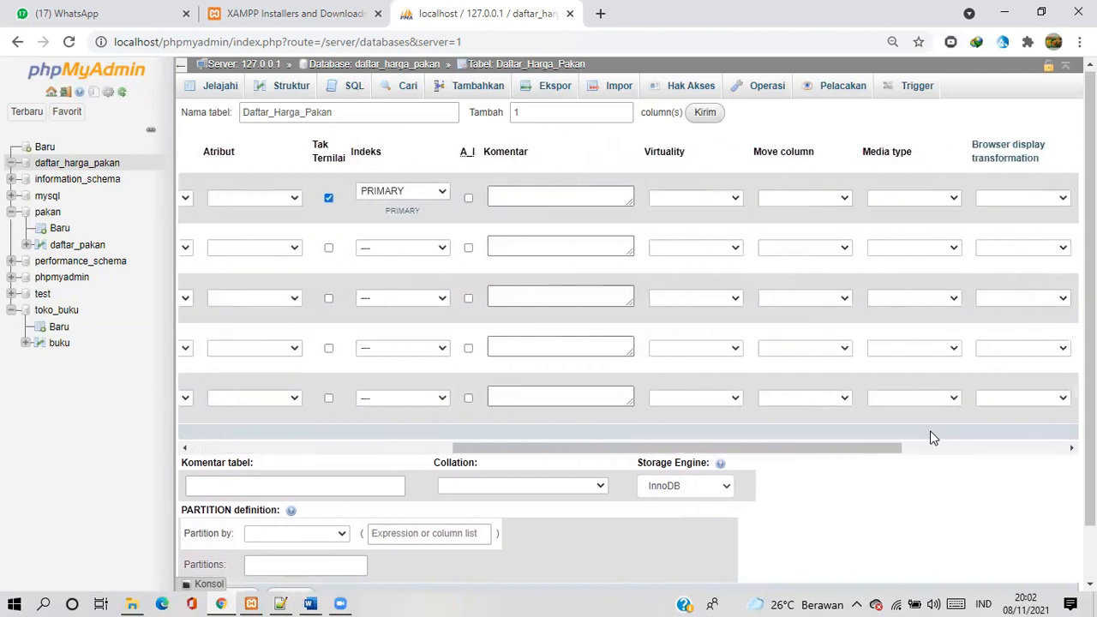
scroll(932, 438, left, 4)
scroll(933, 438, left, 5)
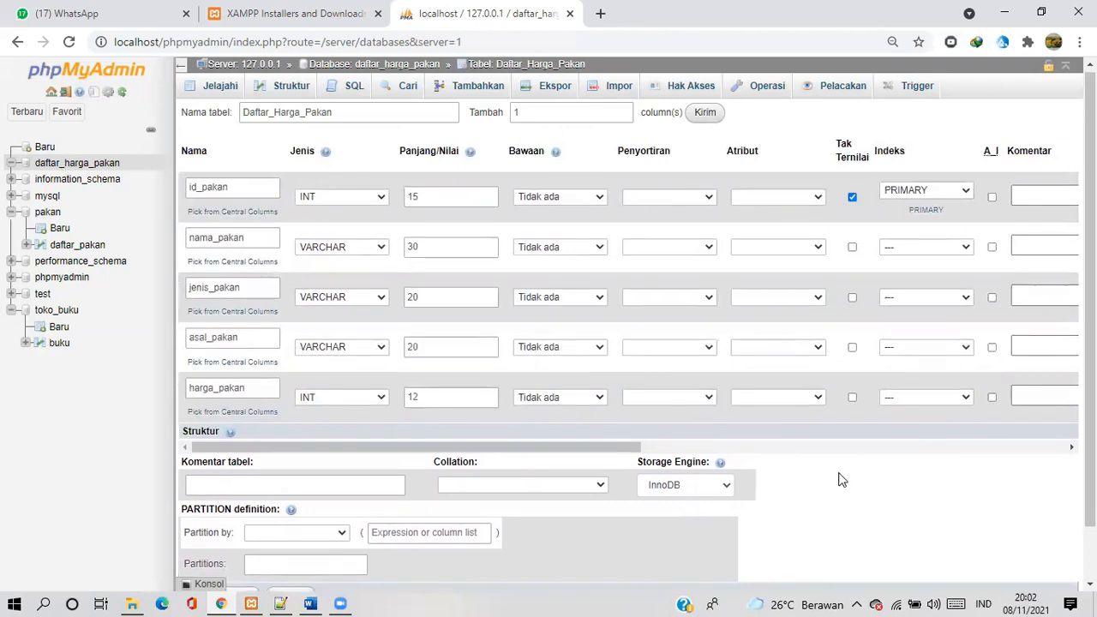
scroll(839, 478, down, 1)
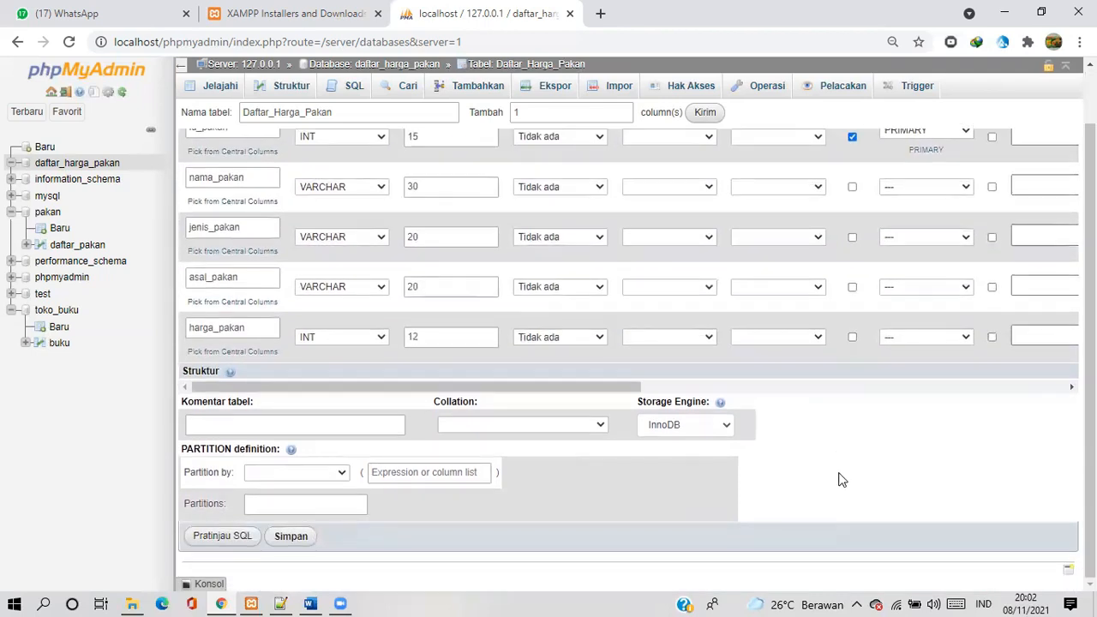
click(292, 536)
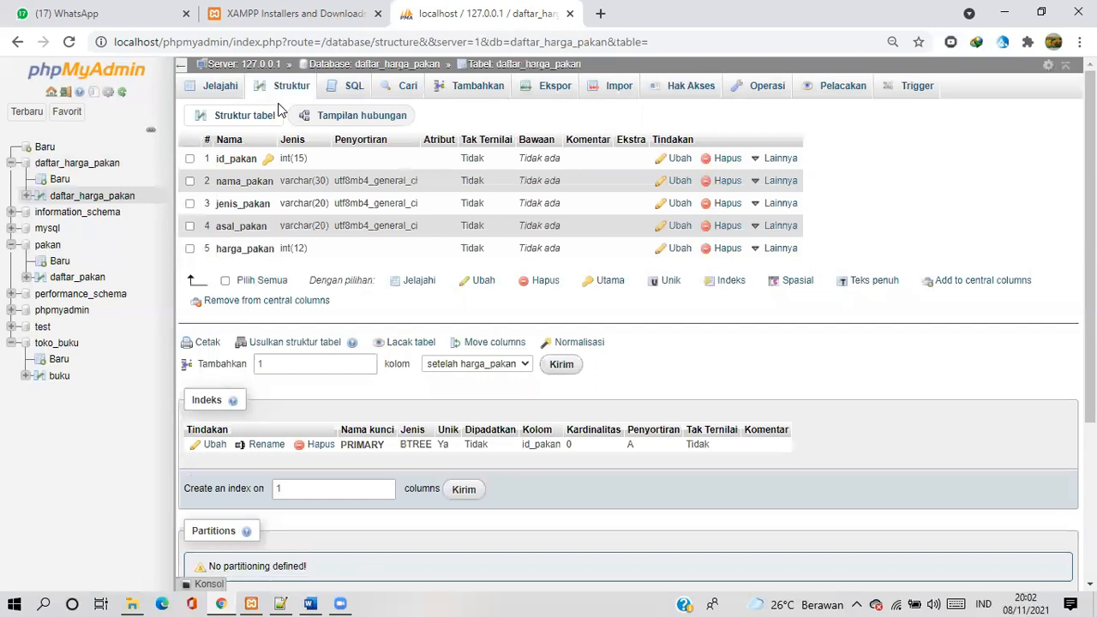
Browse the records of the daftar_harga_pakan table and return to its structure view
click(234, 96)
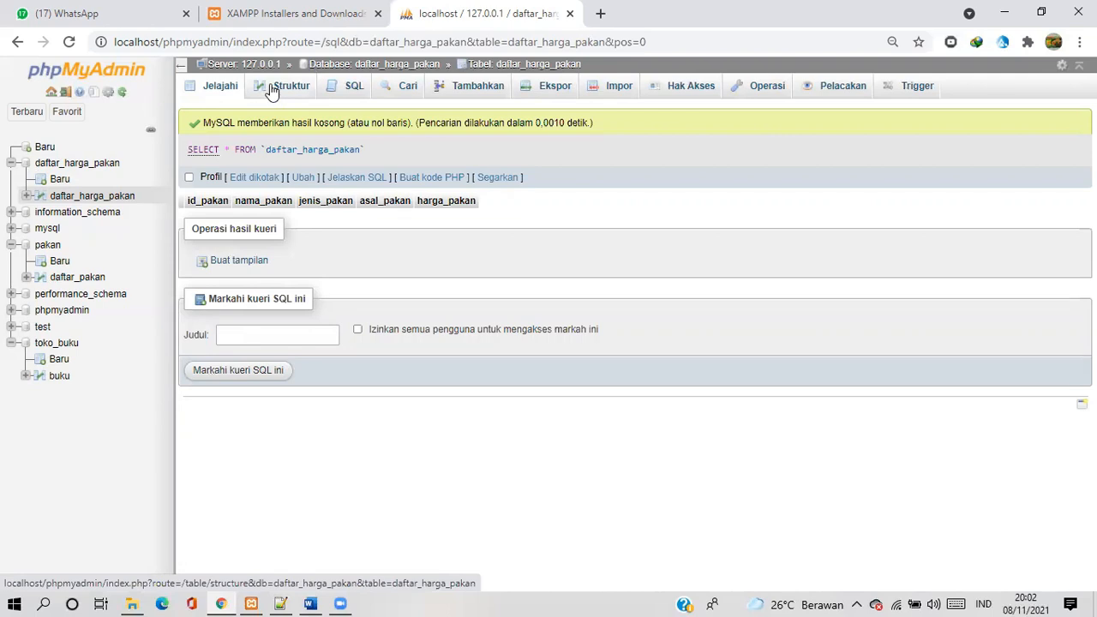
click(270, 89)
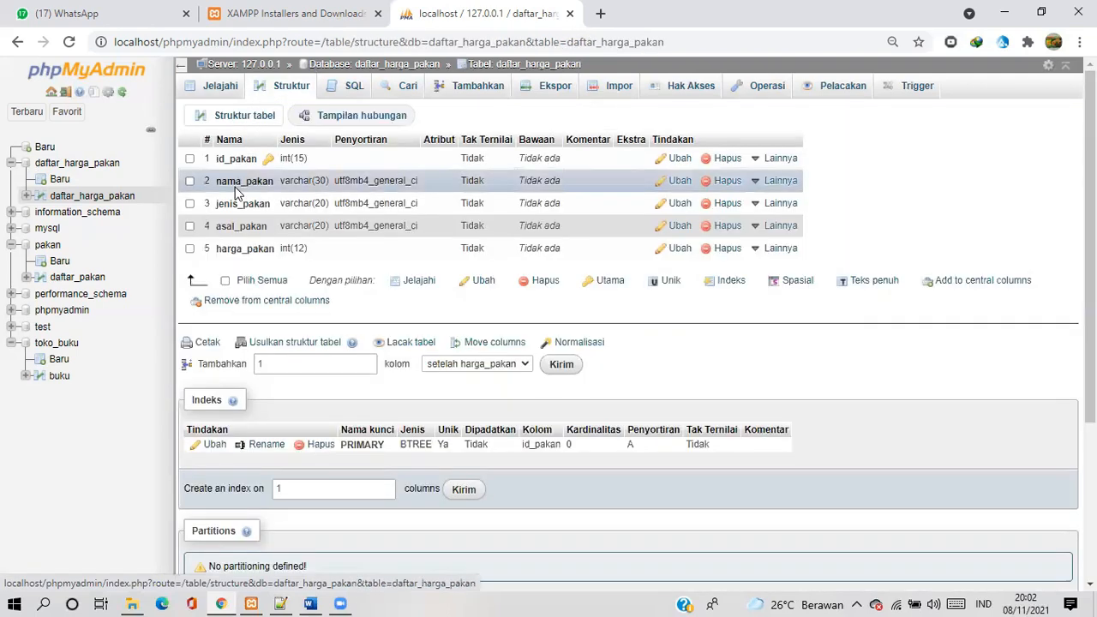
Open all five columns of the daftar_harga_pakan table for editing together and save their definitions
click(225, 281)
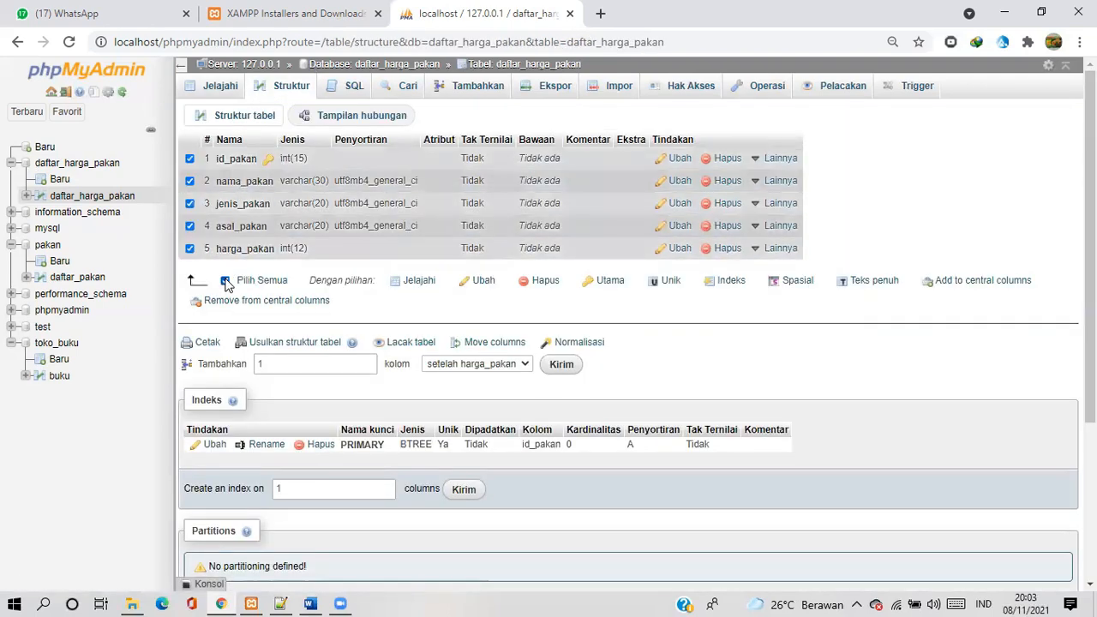
click(478, 281)
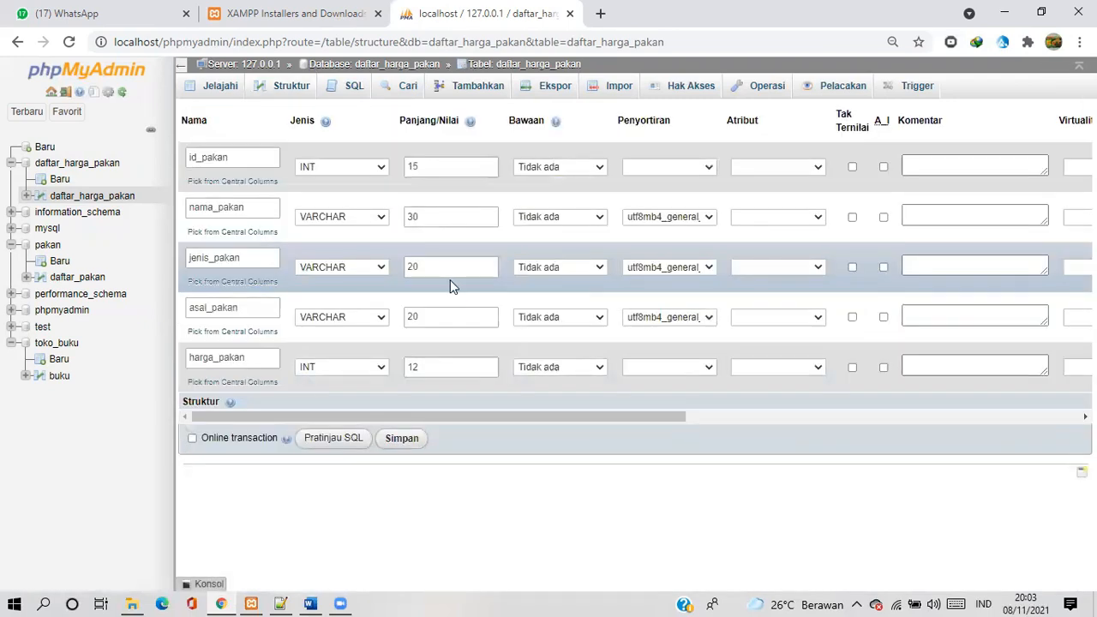
click(397, 446)
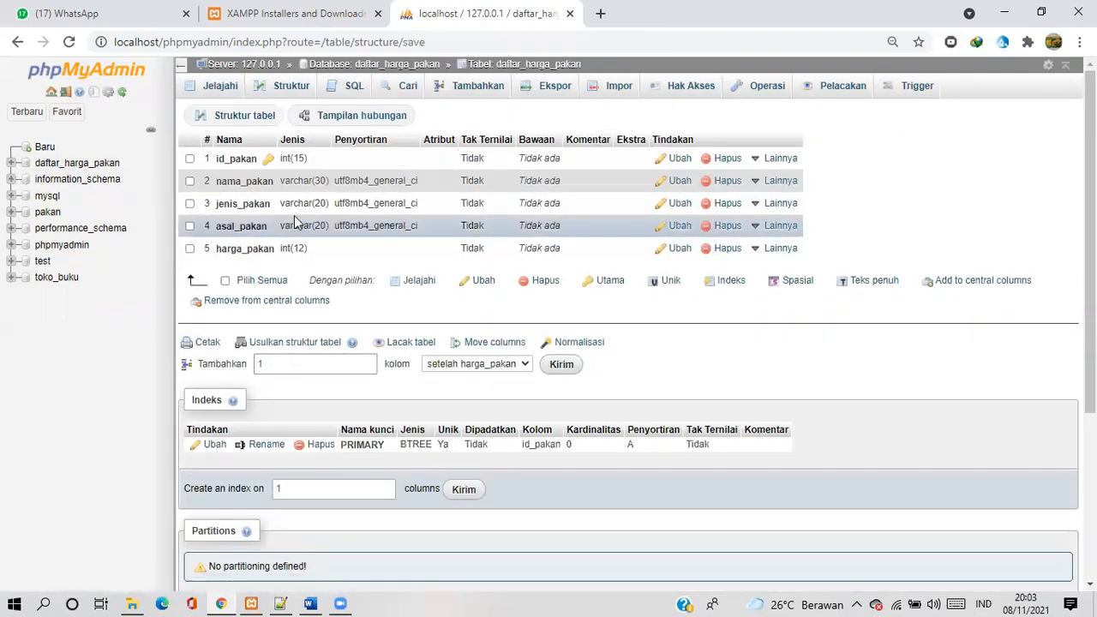
Open the id_pakan column definition of the daftar_harga_pakan table for editing and save it
click(282, 89)
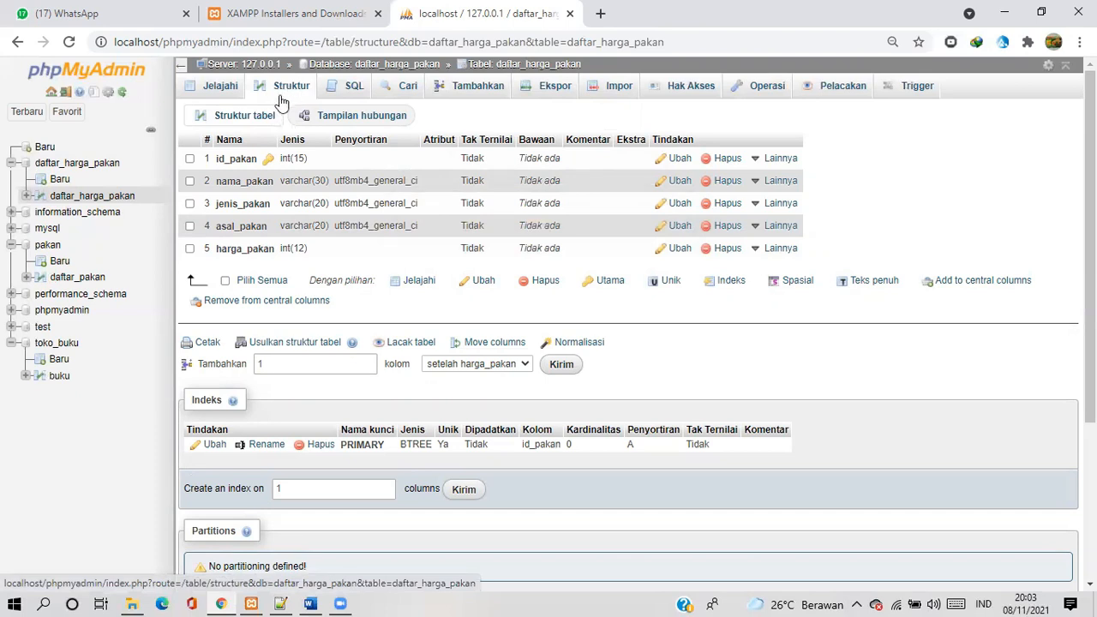
click(190, 160)
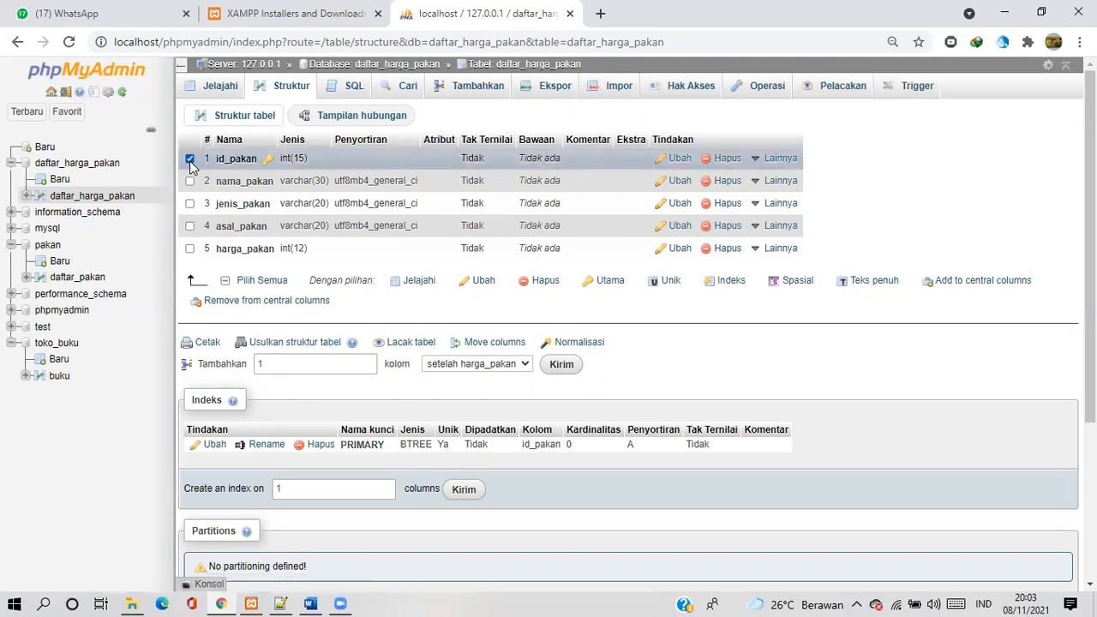
click(484, 282)
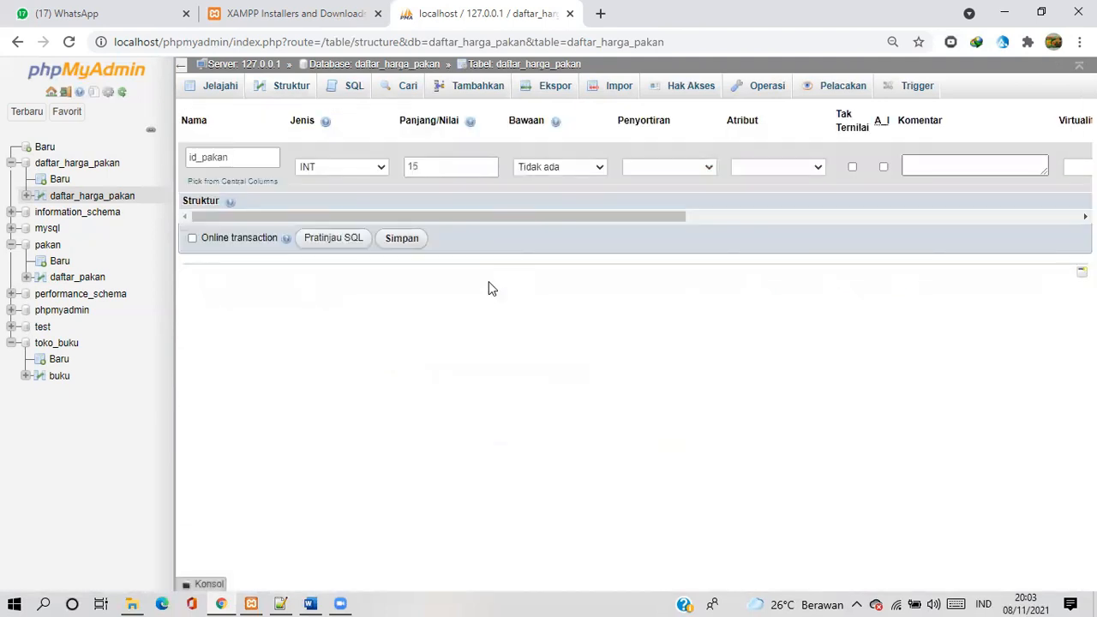
click(402, 240)
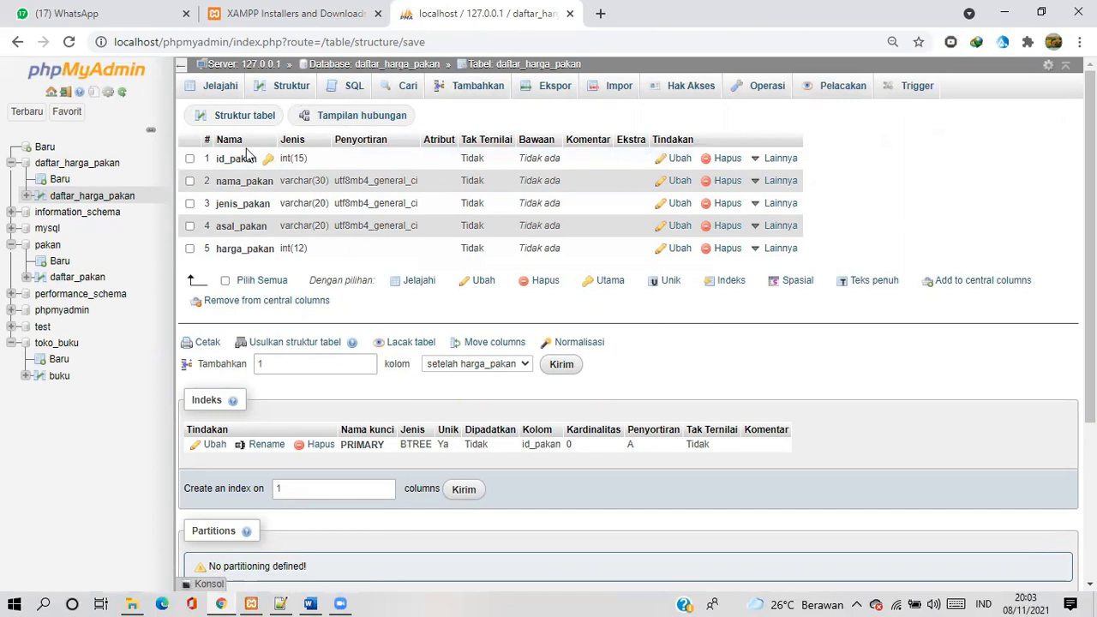
Open the form for inserting records into the daftar_harga_pakan table and look over its blank fields
click(189, 160)
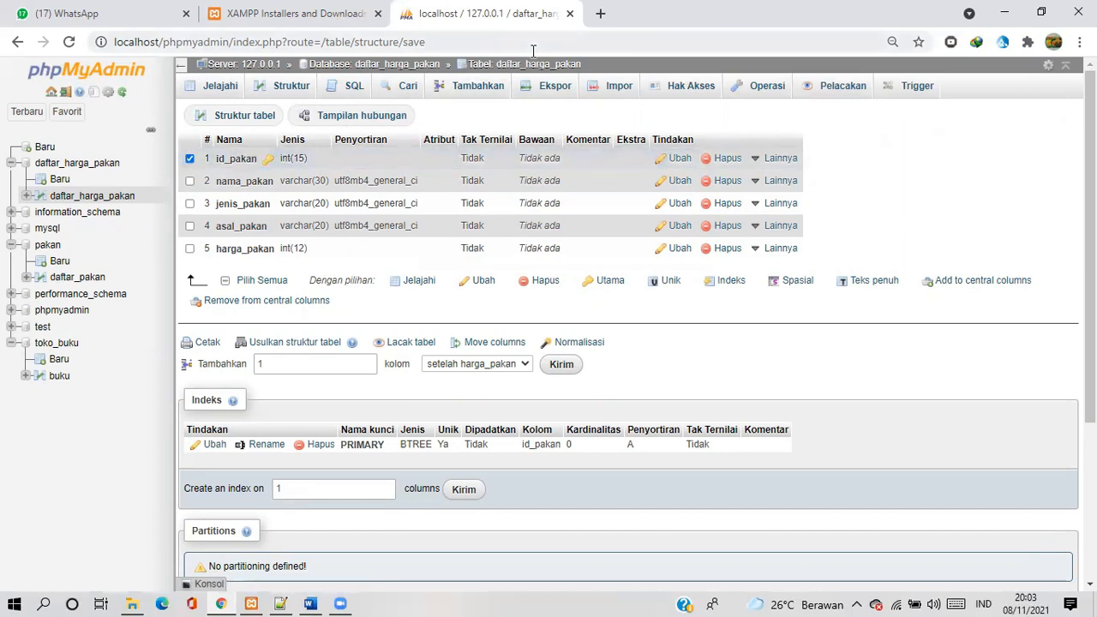
click(485, 86)
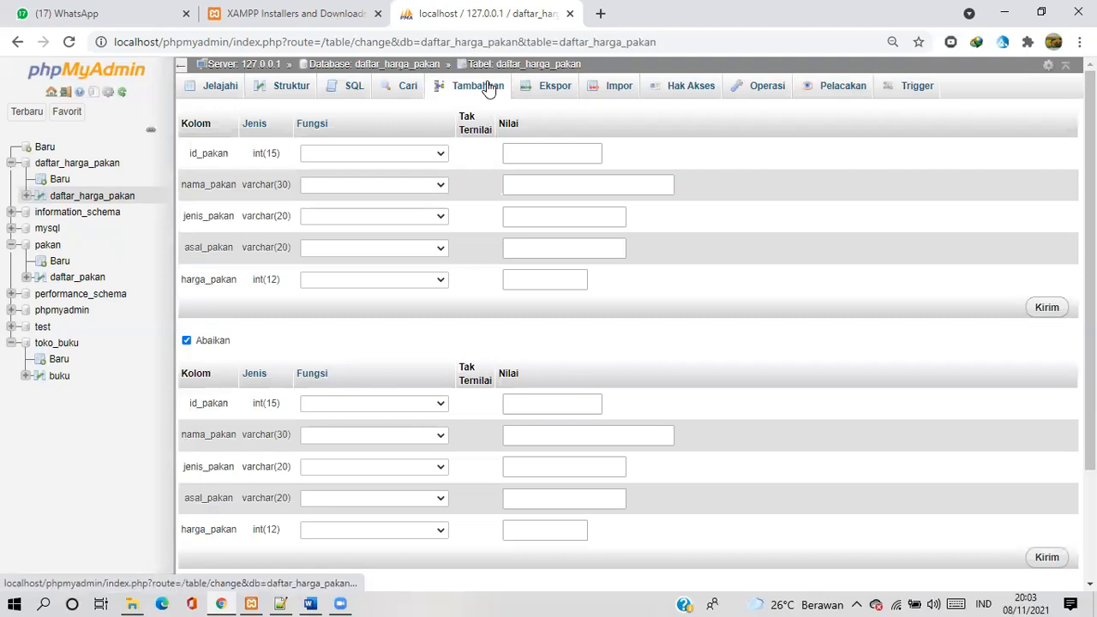
click(288, 94)
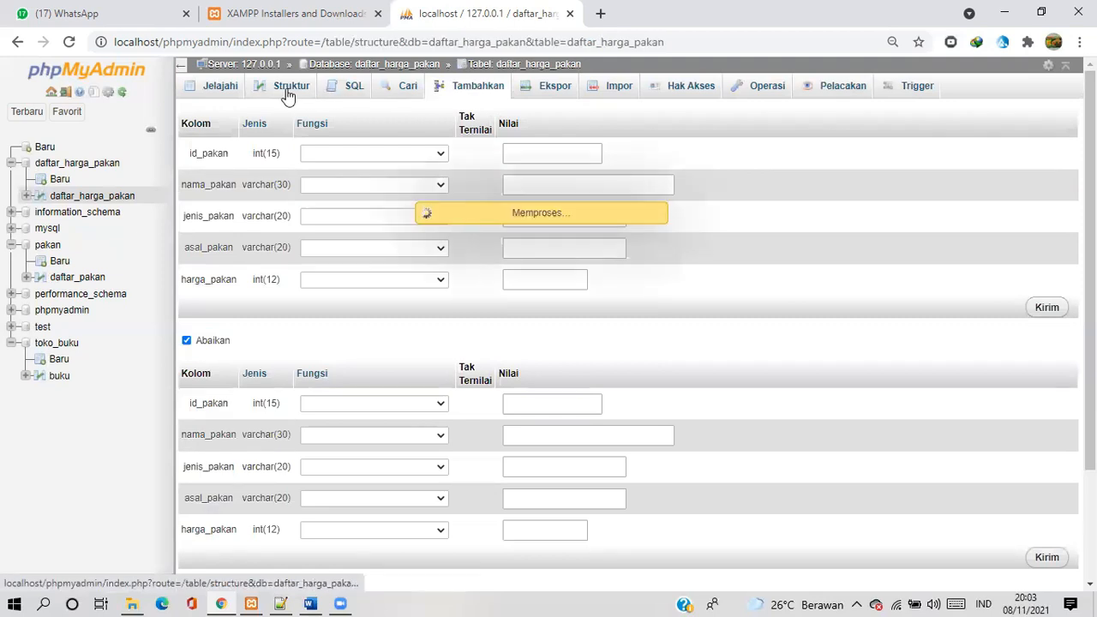
click(478, 91)
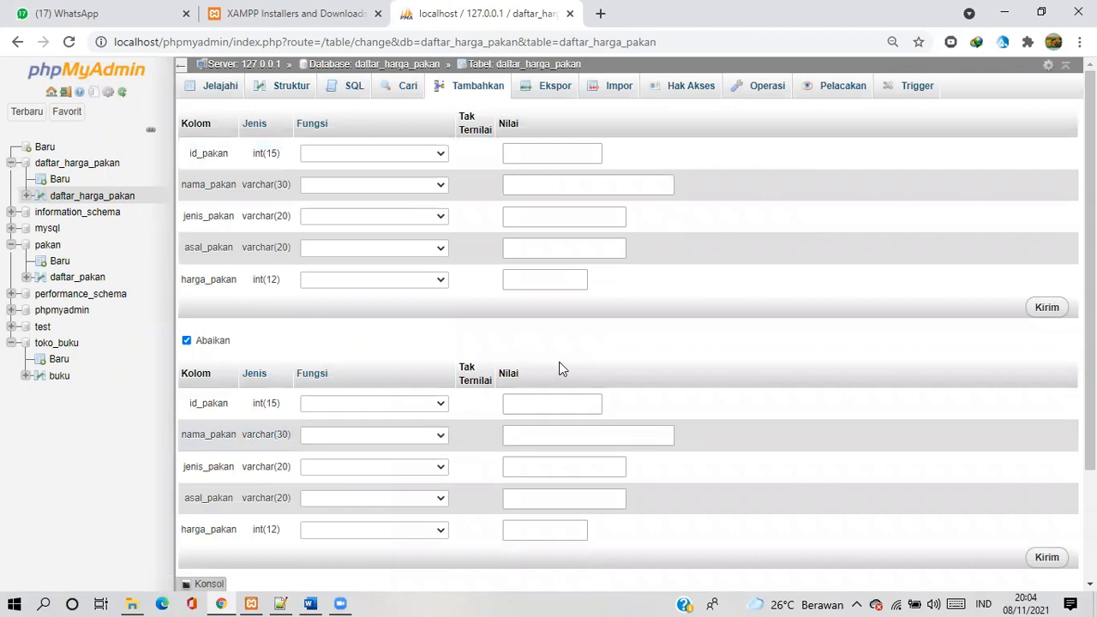
scroll(689, 383, down, 2)
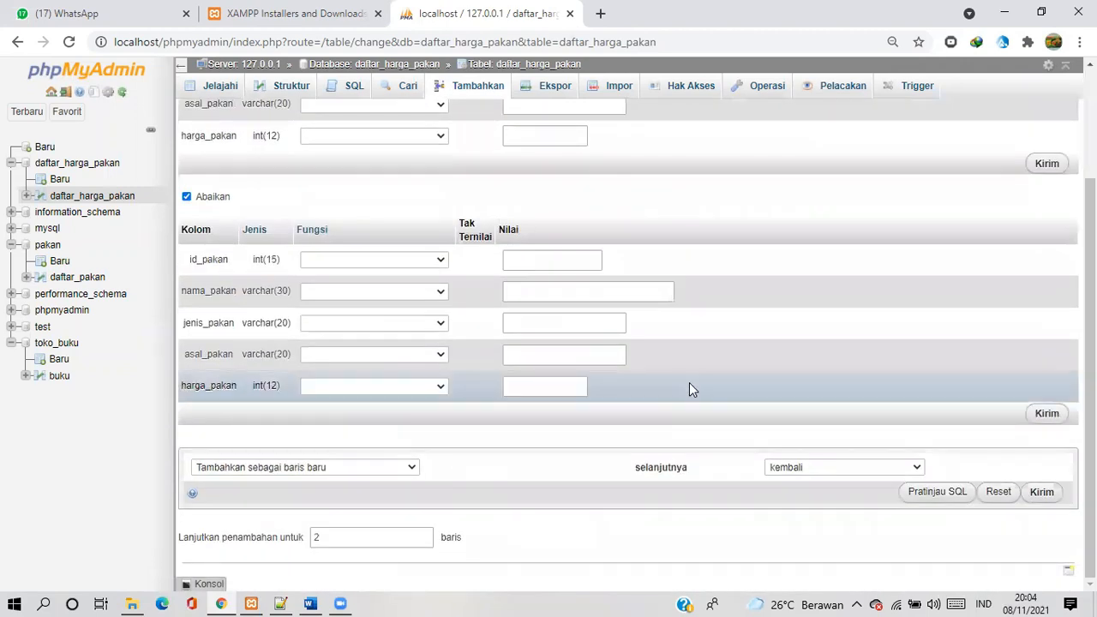
scroll(720, 297, up, 2)
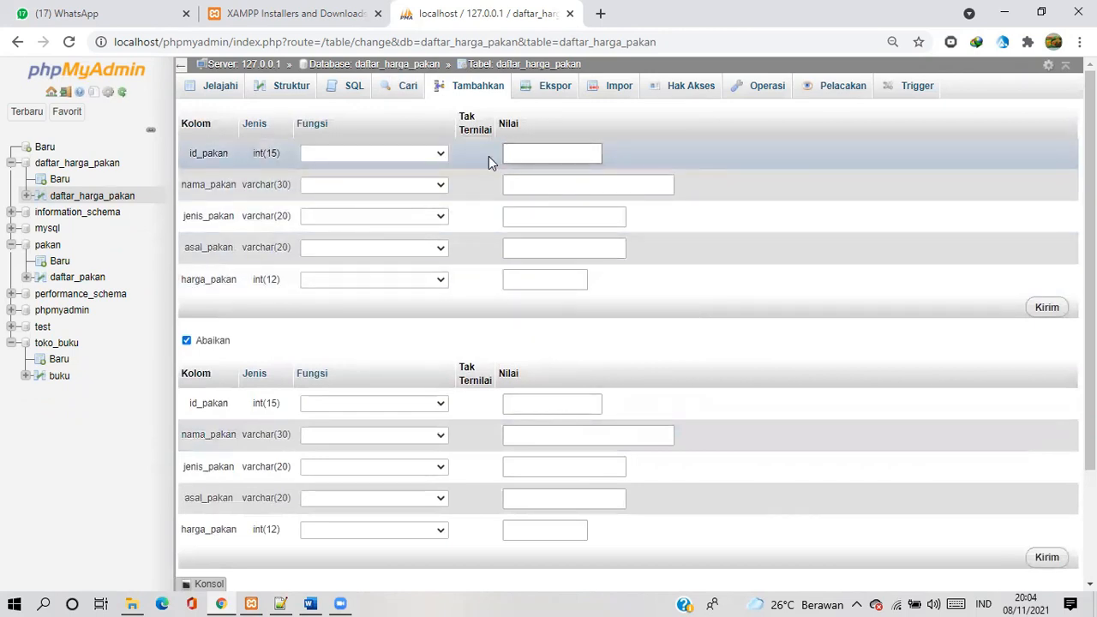
Fill the first new record with id_pakan 001, nama_pakan Rumput Gajah and jenis_pakan Hijauan
click(549, 154)
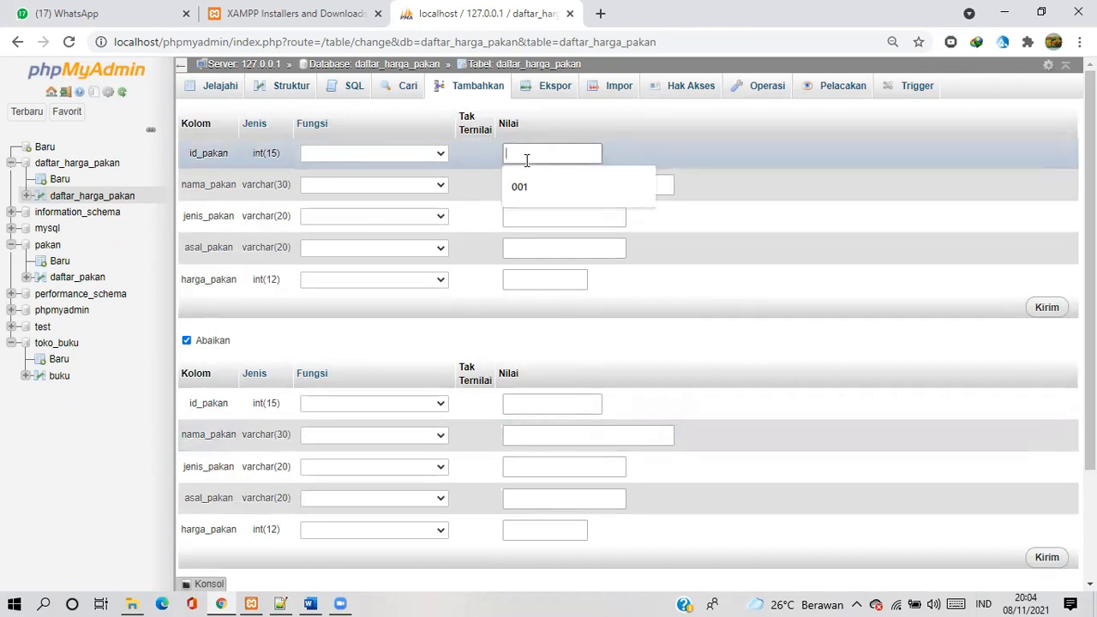
text(001)
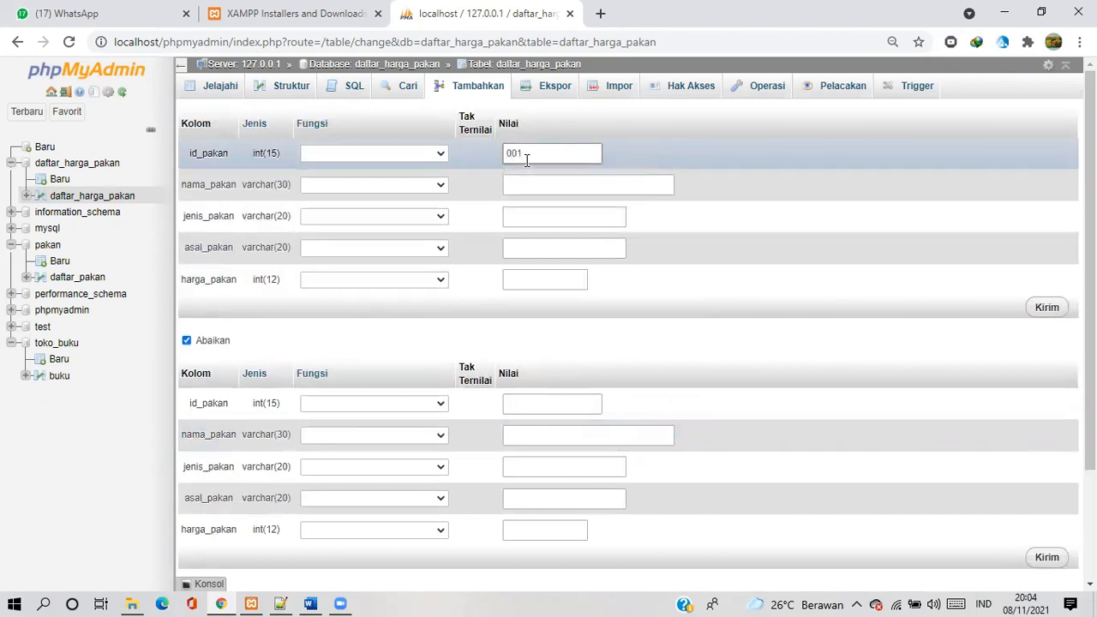
click(521, 179)
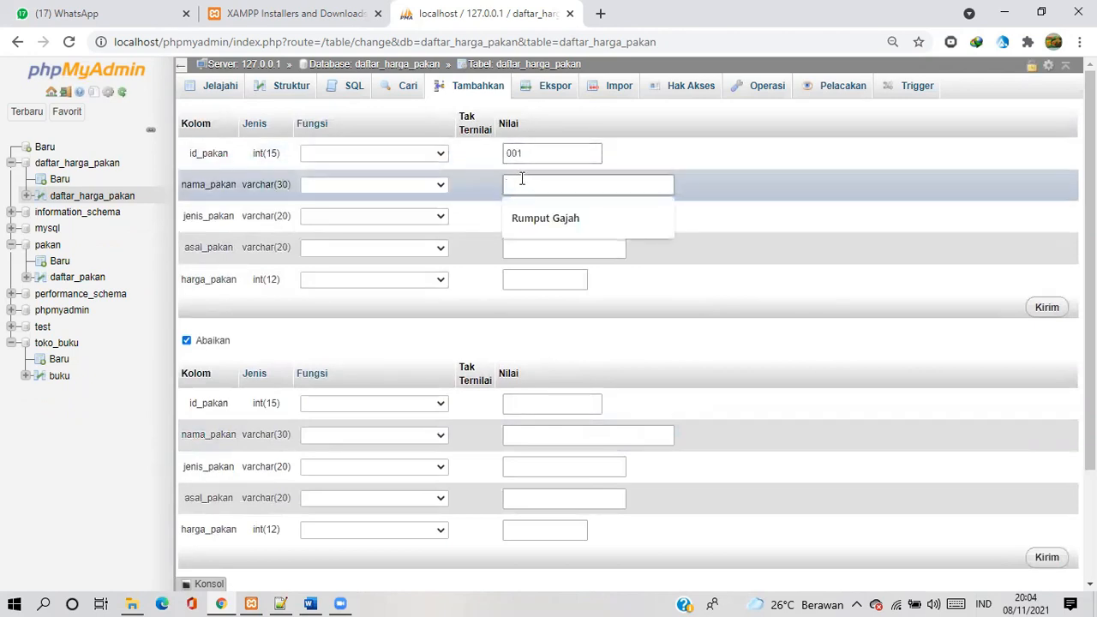
click(522, 215)
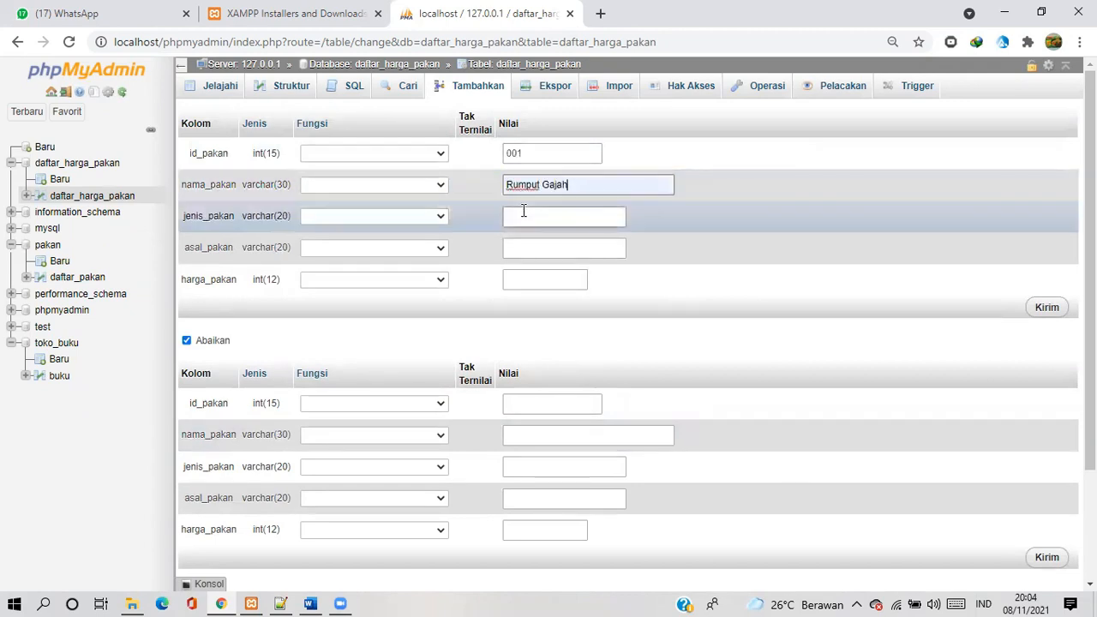
click(521, 217)
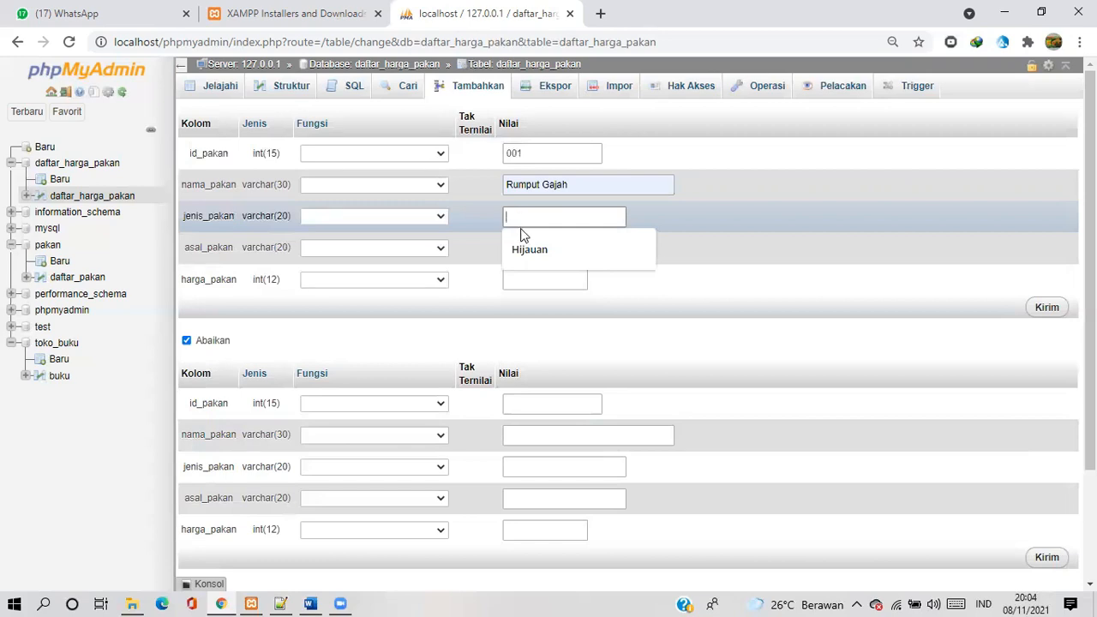
click(521, 245)
Complete the first new record with asal_pakan Mertoyudan and harga_pakan 1500
click(521, 247)
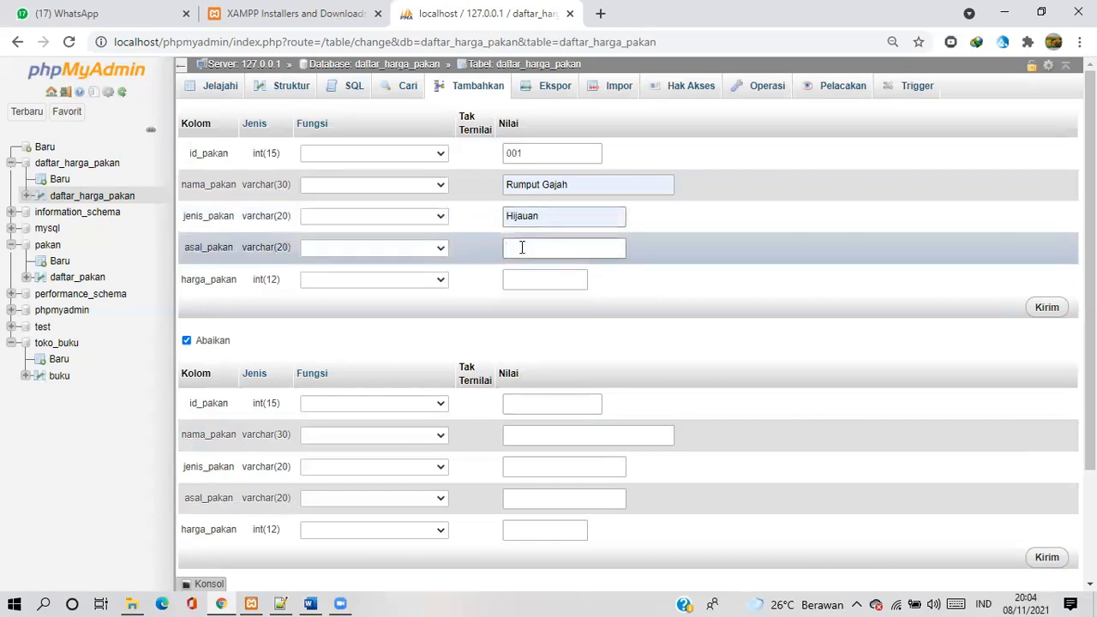
text(M)
text(elayu)
text(dan)
click(541, 280)
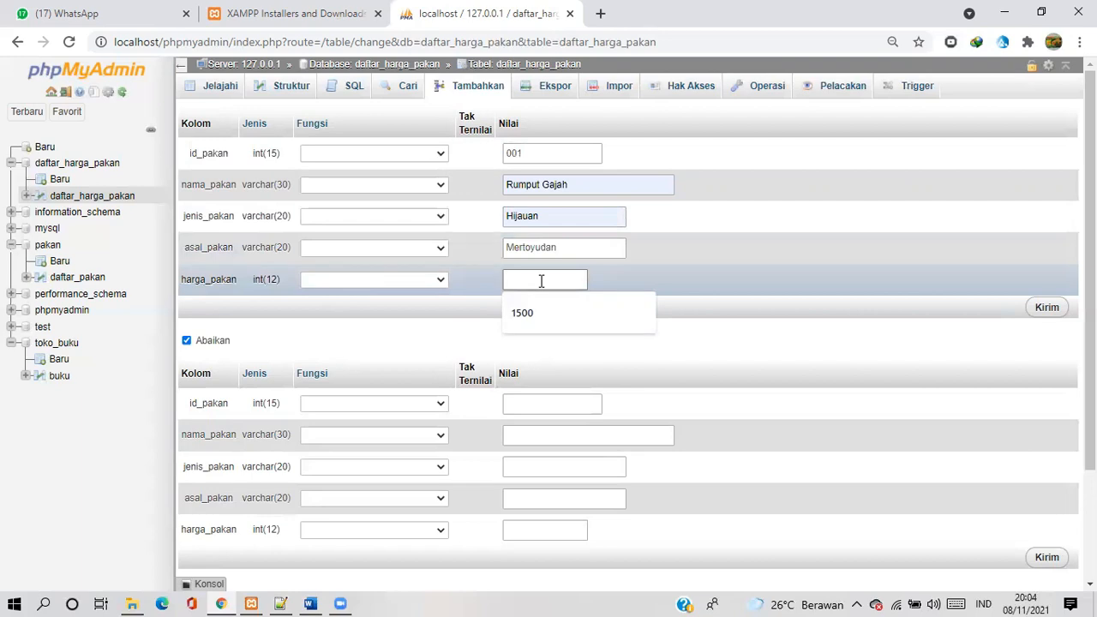
text(1500)
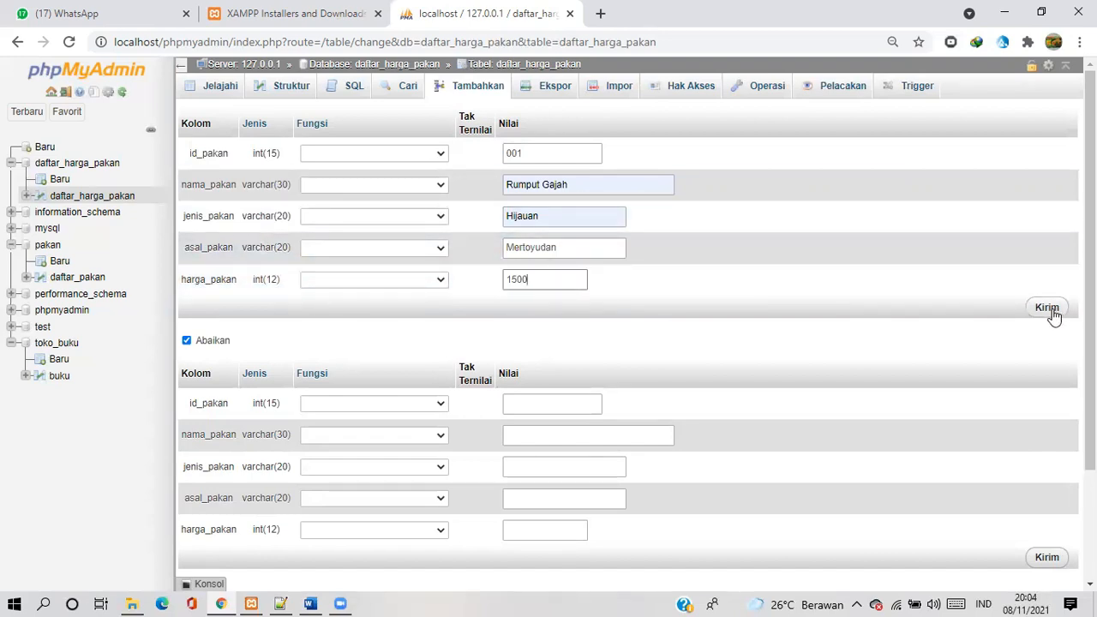
Review the insert form and extend it with two more blank record blocks
scroll(804, 347, down, 2)
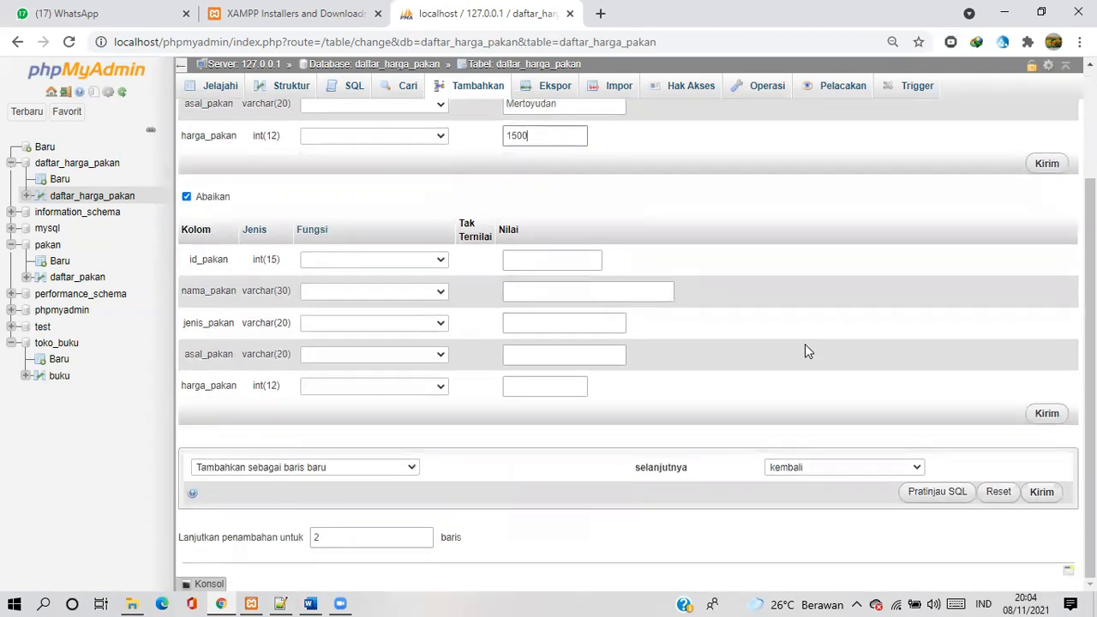
scroll(804, 350, up, 2)
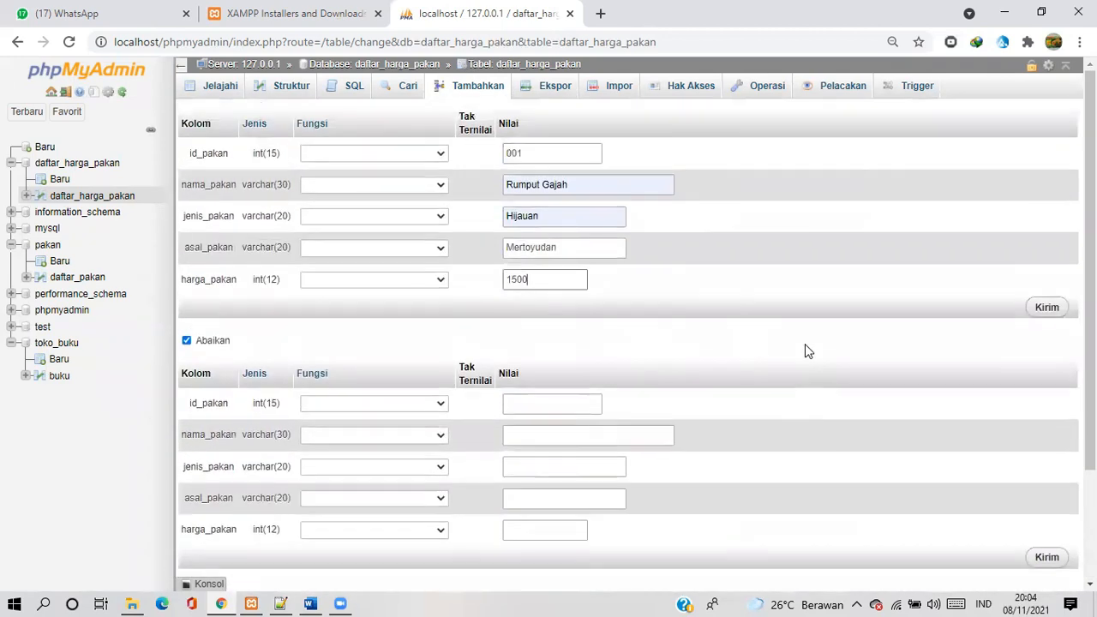
scroll(805, 350, down, 1)
scroll(805, 350, up, 1)
scroll(804, 350, down, 1)
scroll(804, 347, up, 1)
scroll(804, 347, down, 2)
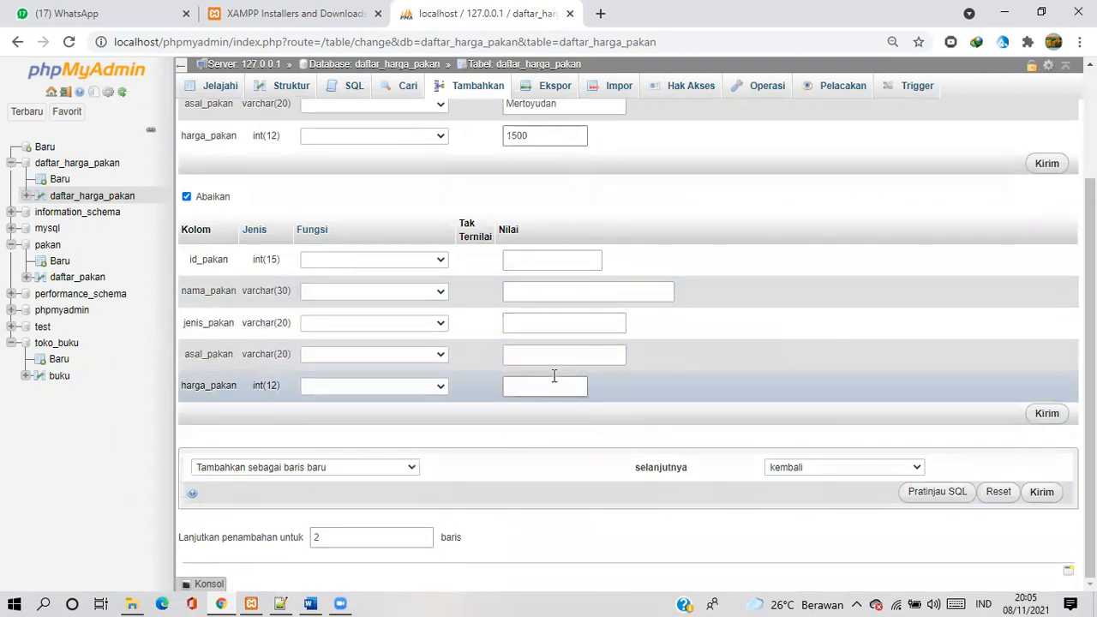
click(425, 533)
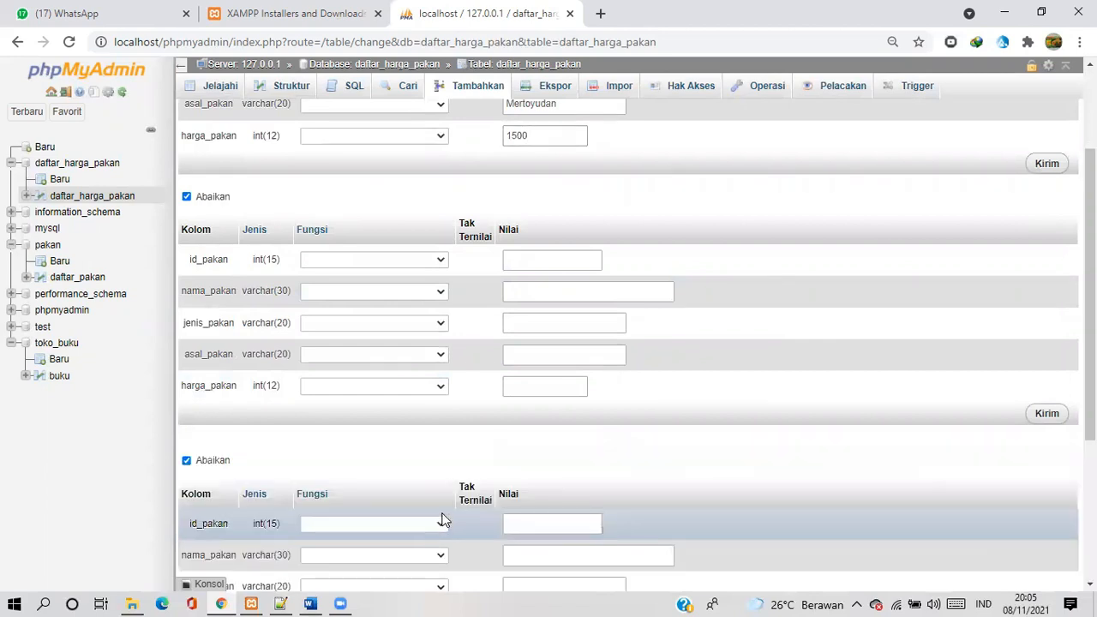
scroll(443, 520, down, 3)
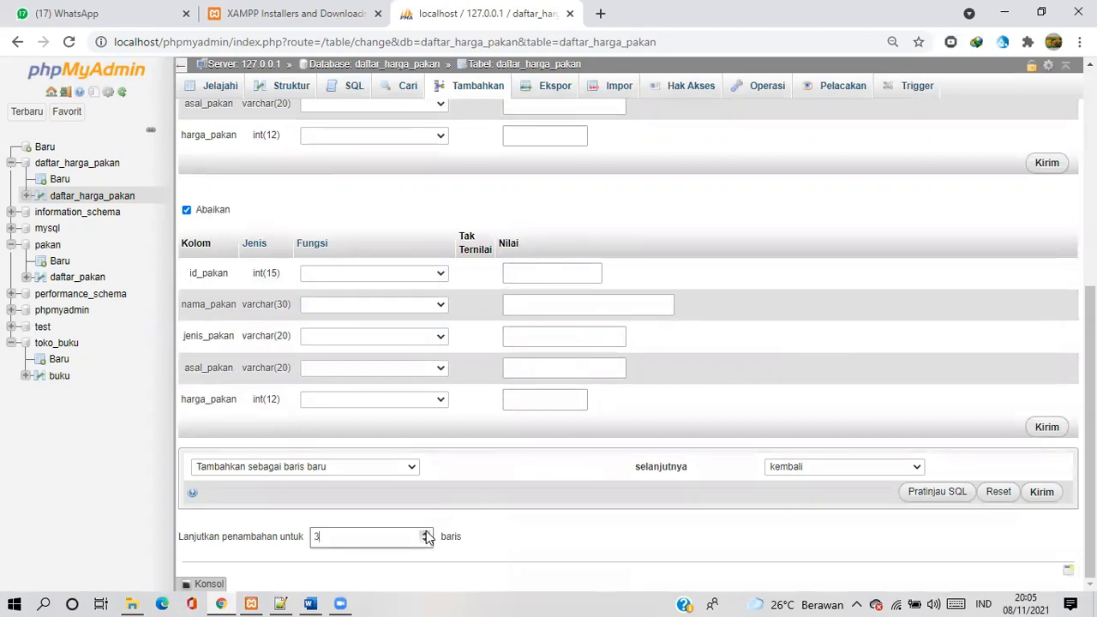
click(426, 532)
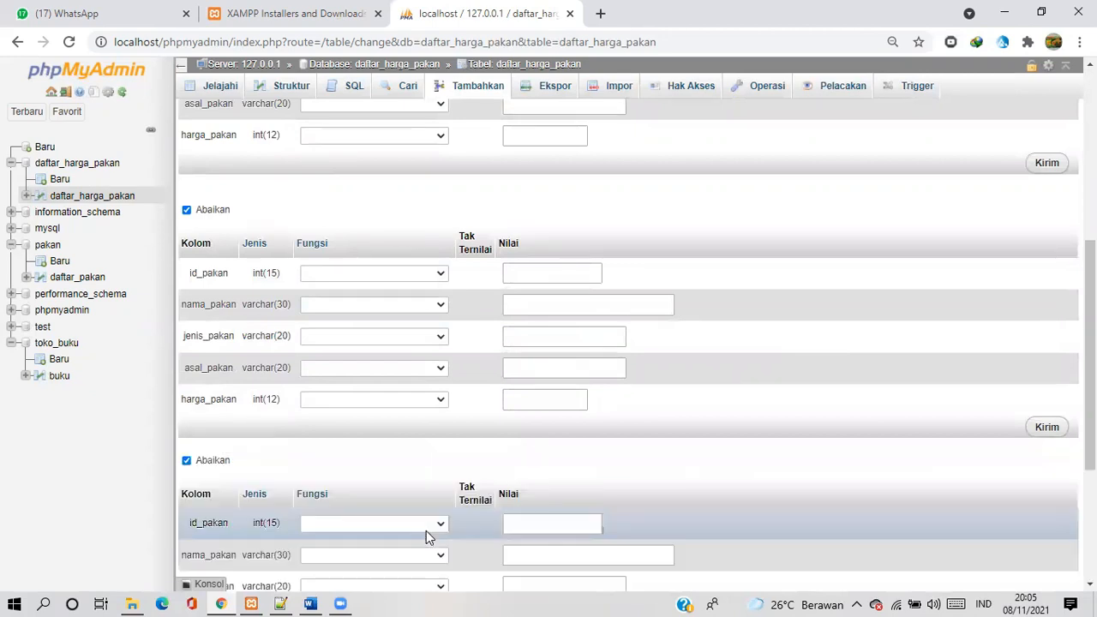
Submit the Rumput Gajah record and browse the records of the daftar_harga_pakan table
scroll(640, 261, up, 5)
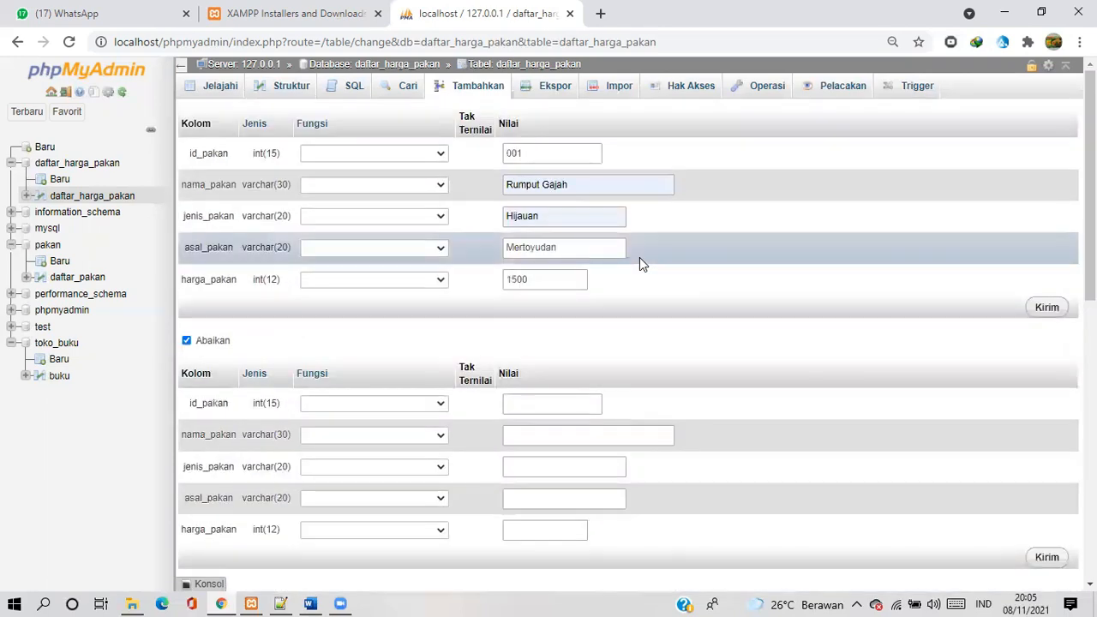
click(1047, 308)
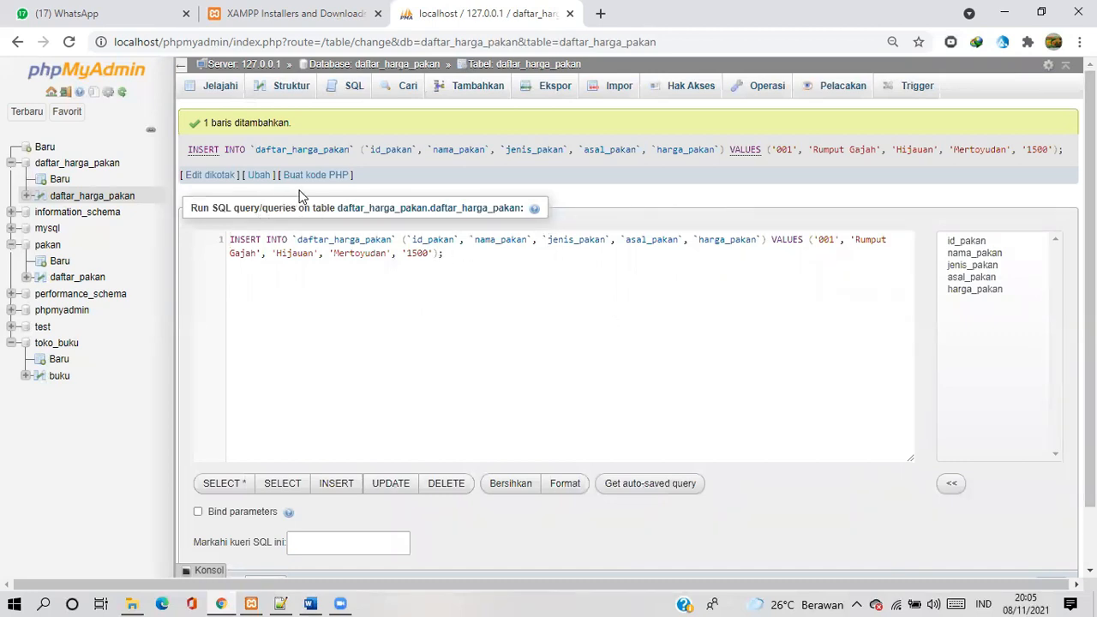
click(221, 87)
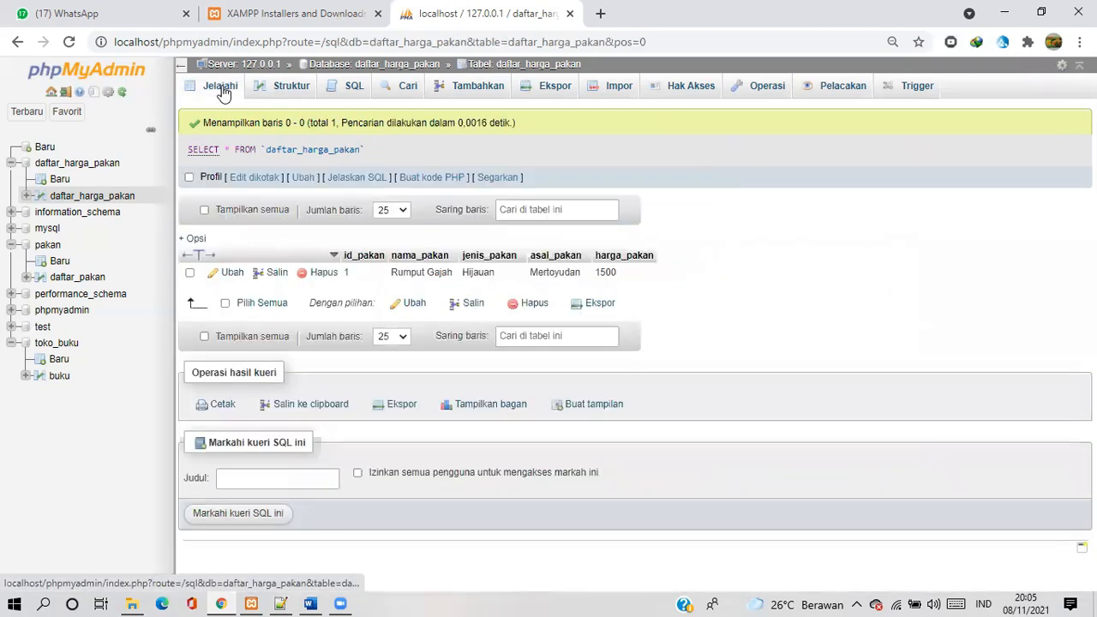
drag(362, 237, 422, 293)
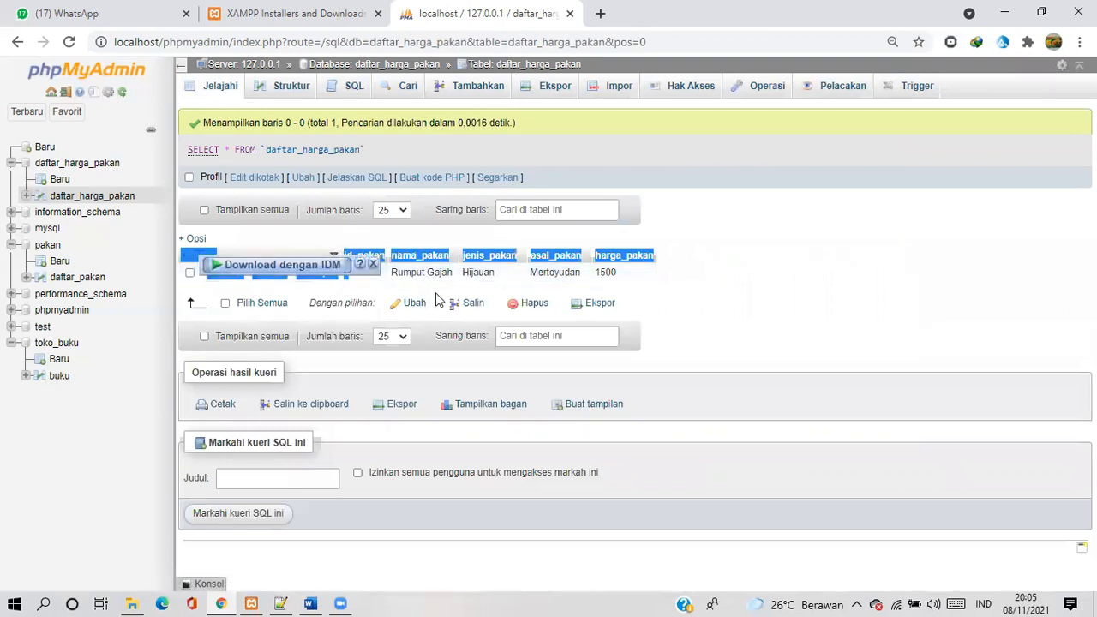
click(736, 276)
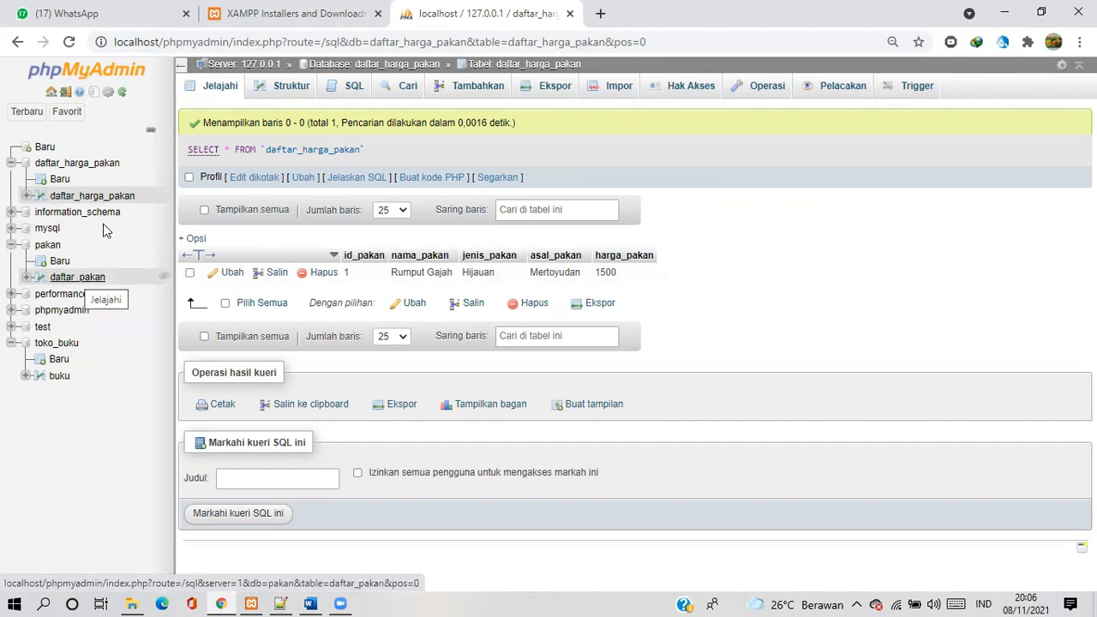
Browse the daftar_pakan table of the pakan database, open a blank browser tab and return to phpMyAdmin
click(90, 280)
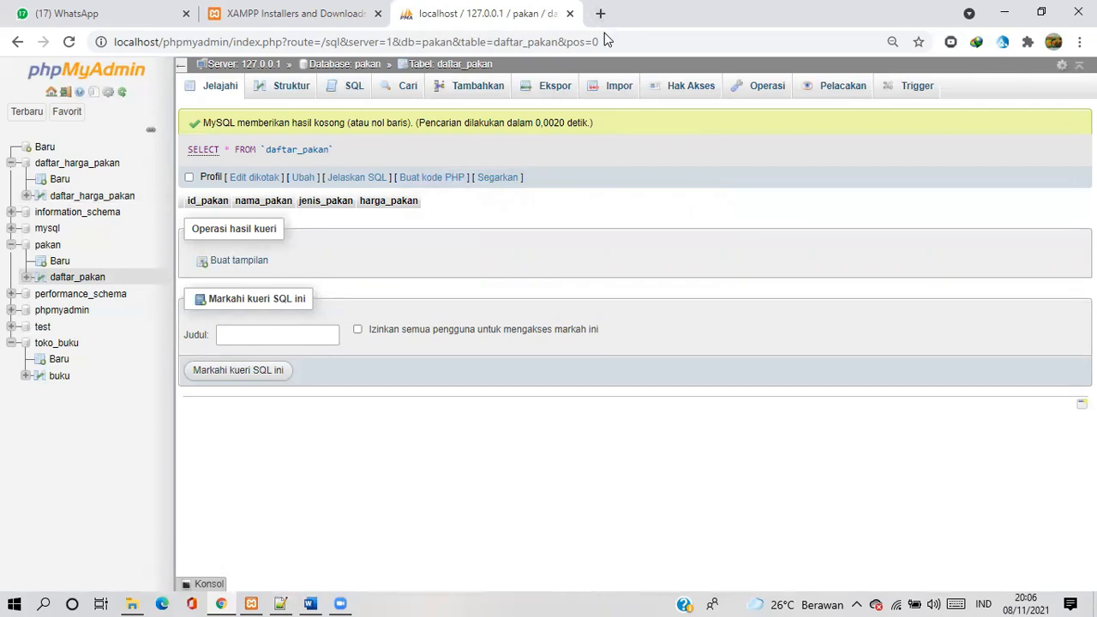
key(ctrl+t)
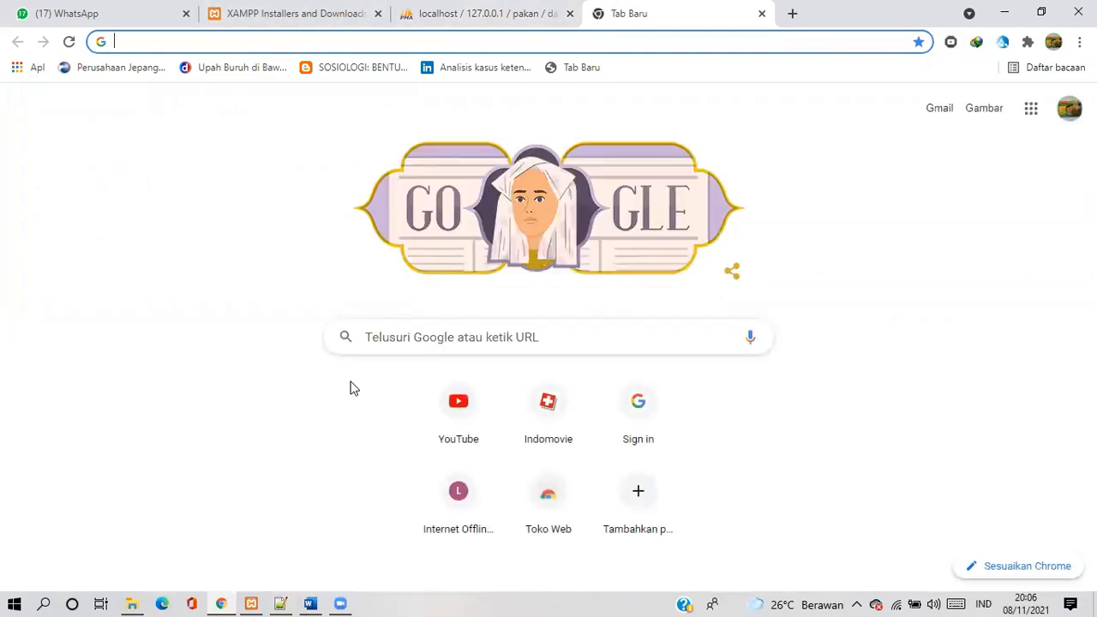
click(415, 15)
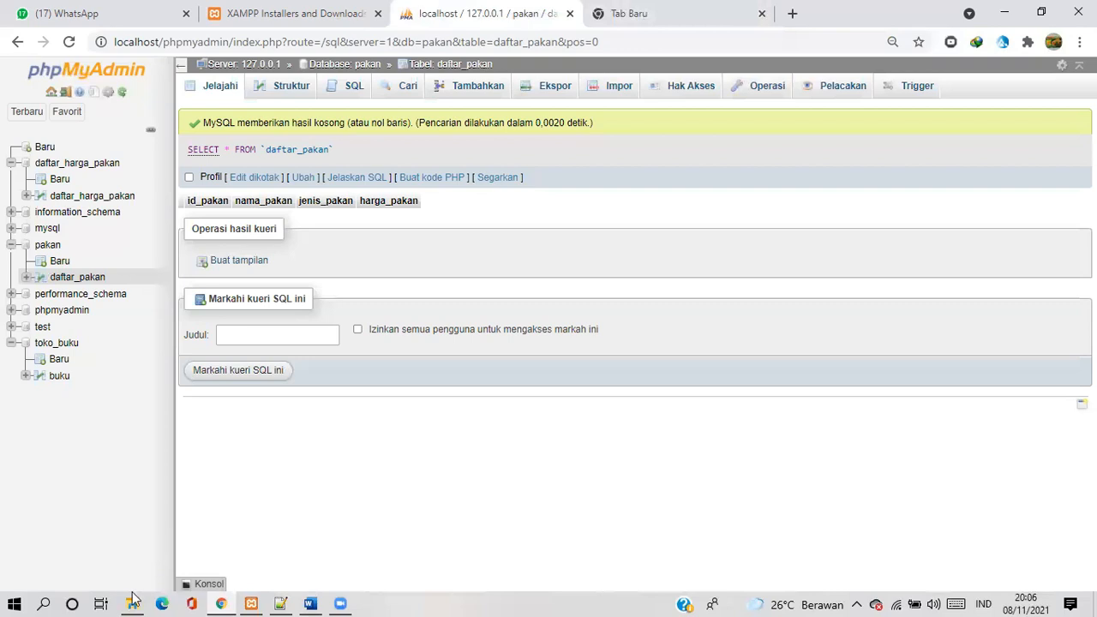
Switch to the xampp folder in File Explorer, inspect the pakan project files inside htdocs and return to the htdocs folder
mouse_move(132, 598)
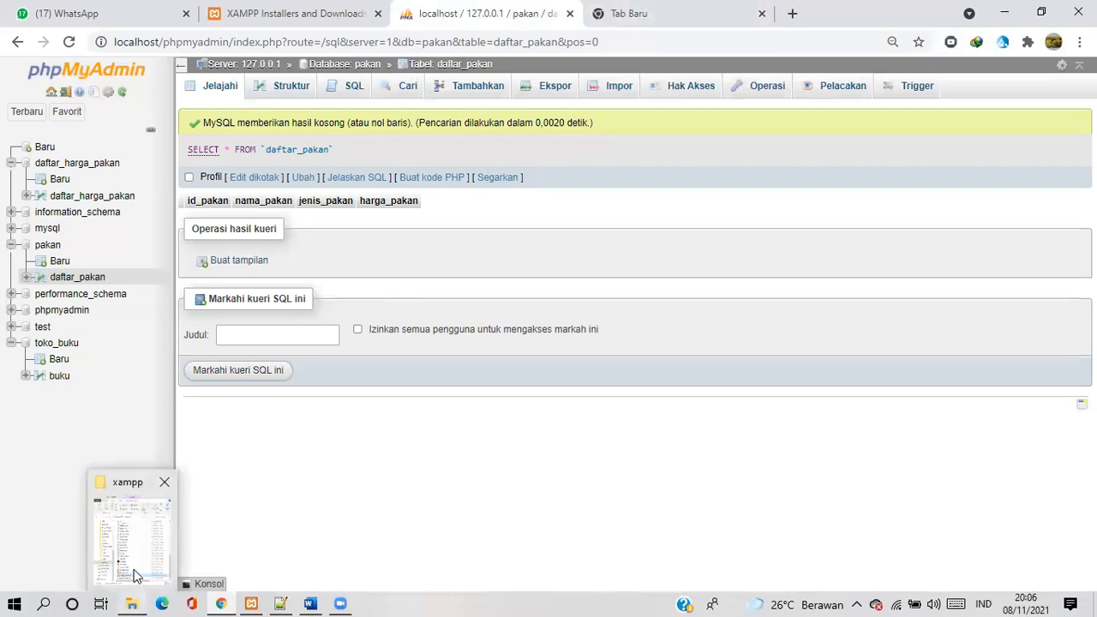
click(134, 574)
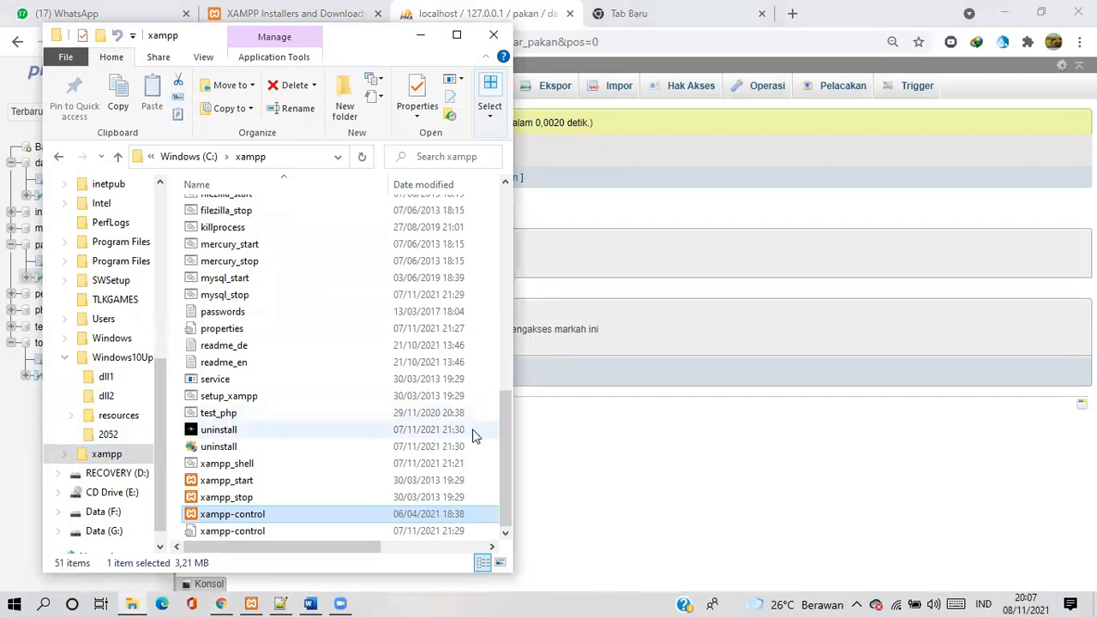
drag(503, 437, 520, 215)
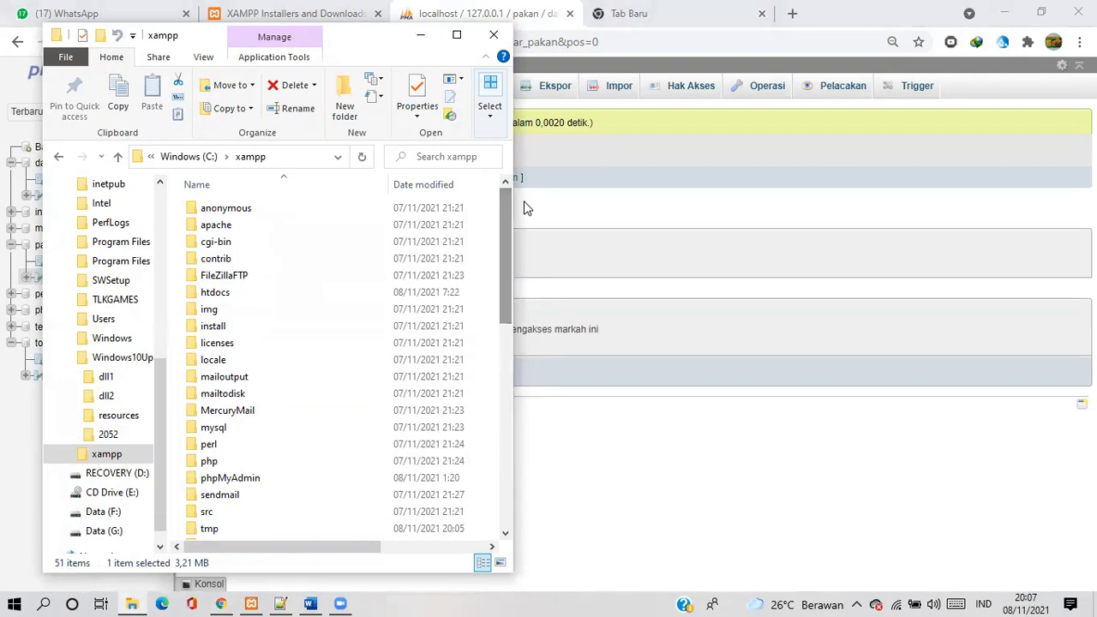
double_click(339, 300)
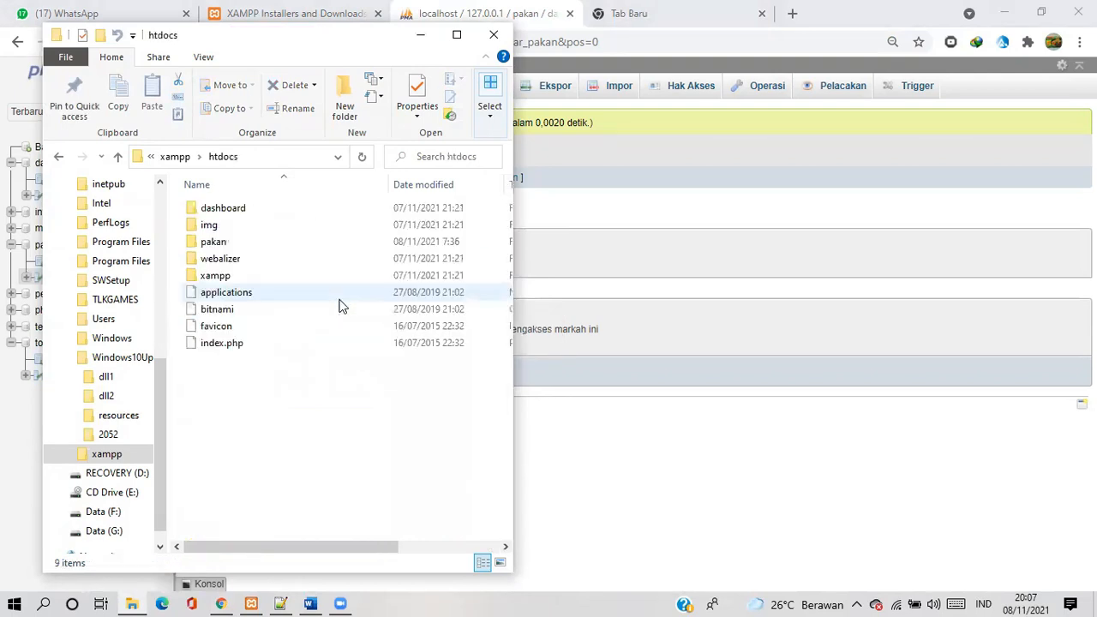
double_click(270, 246)
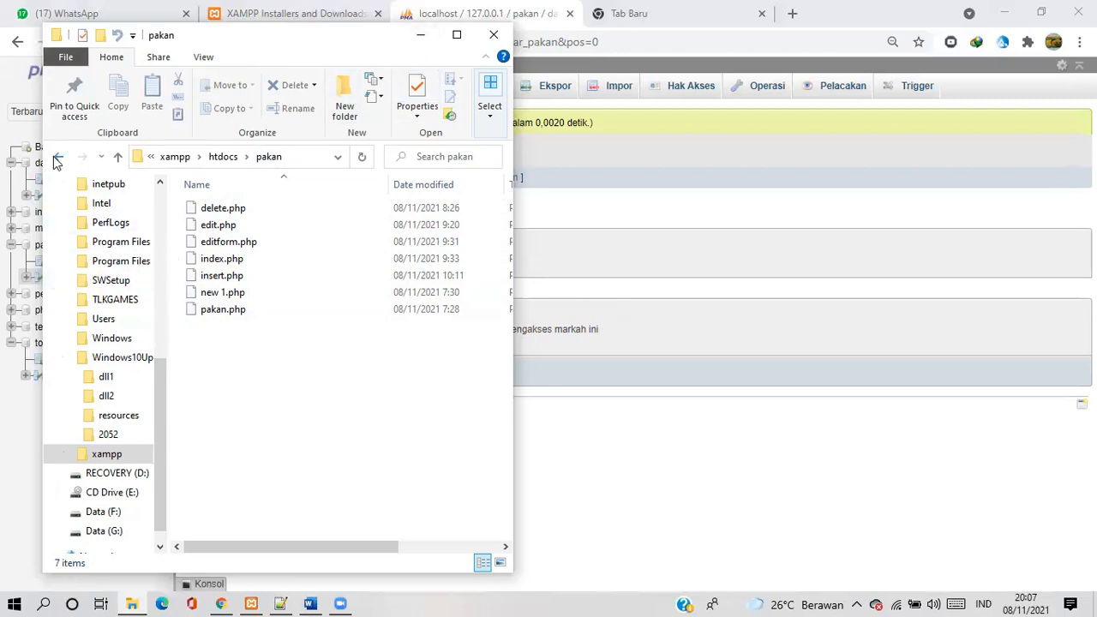
click(57, 158)
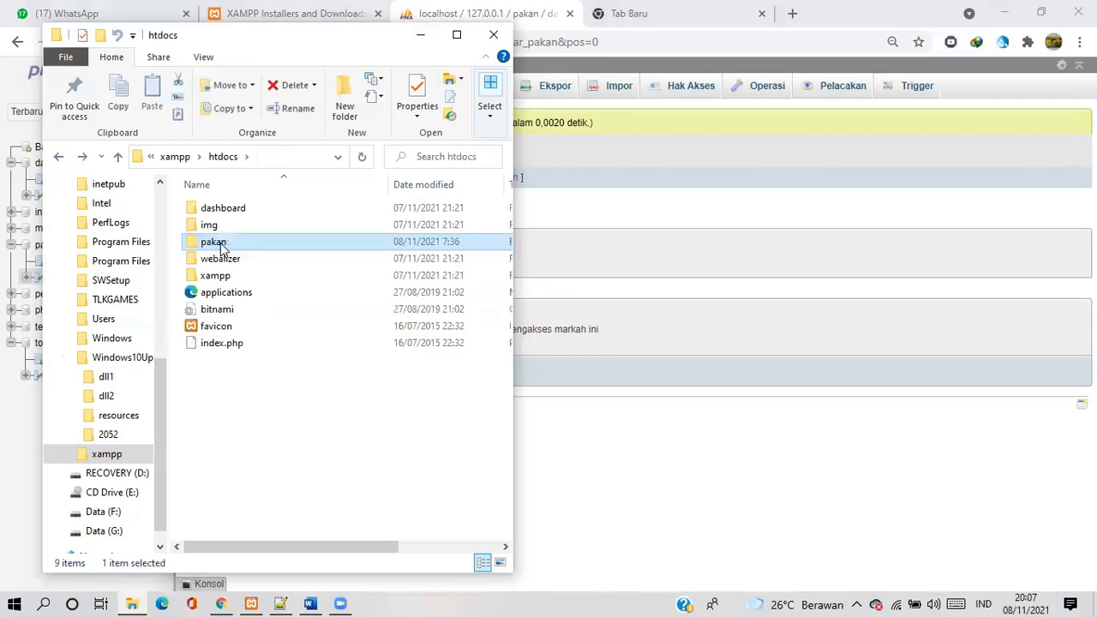
click(722, 33)
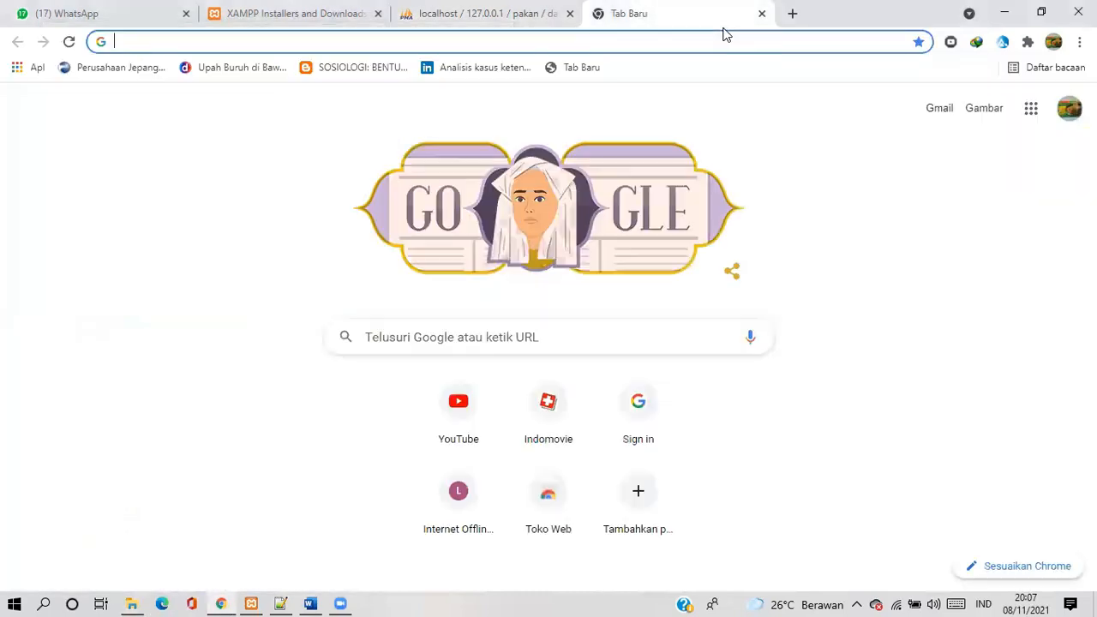
click(693, 43)
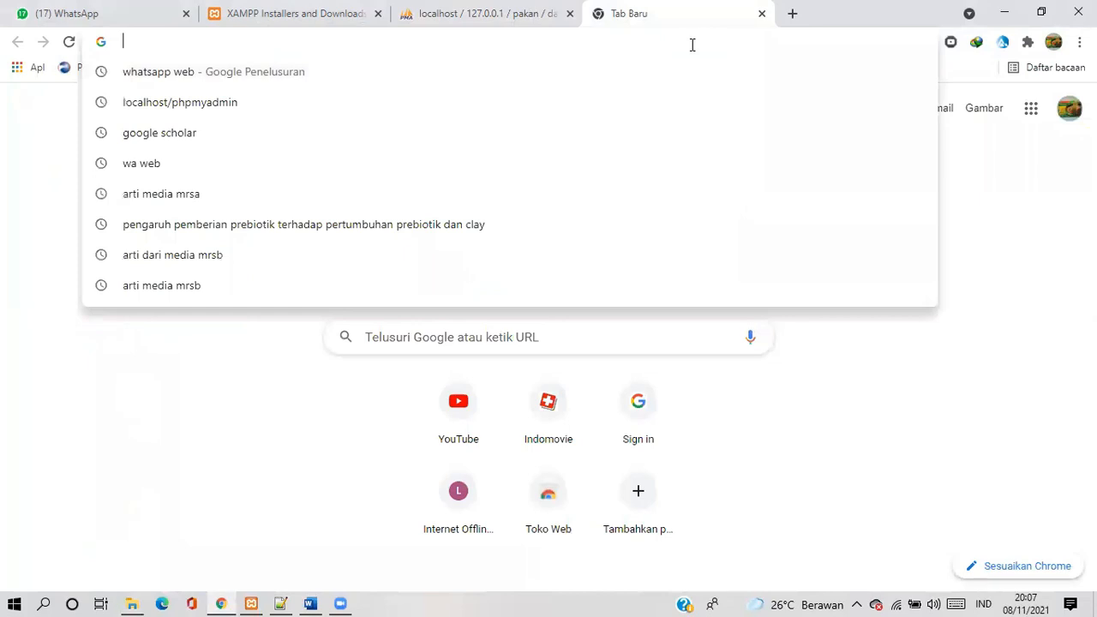
text(local)
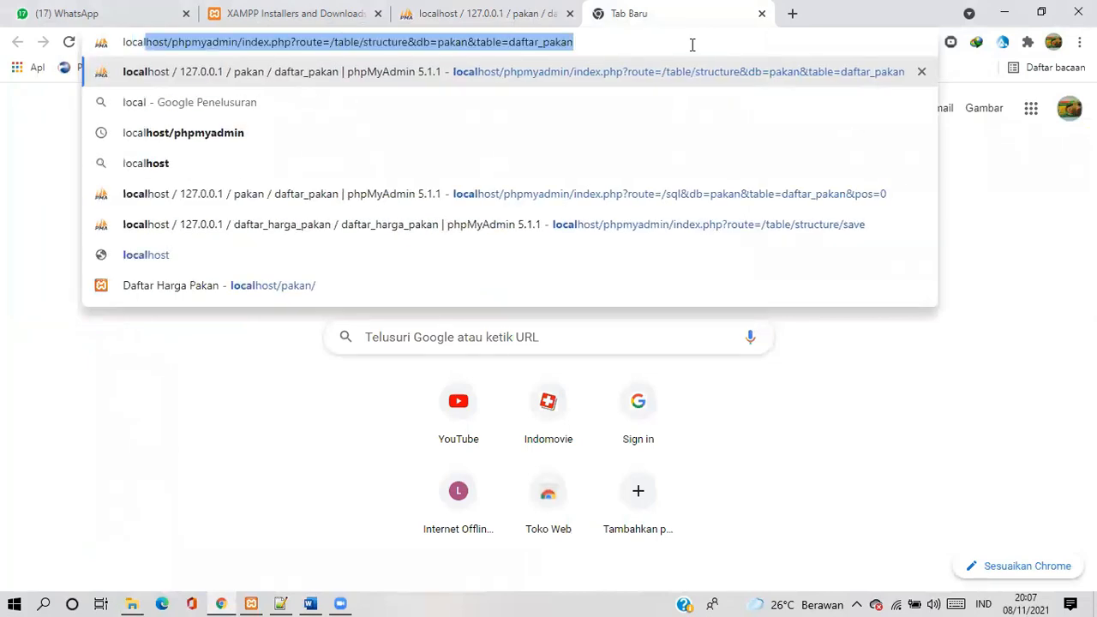
text(gos)
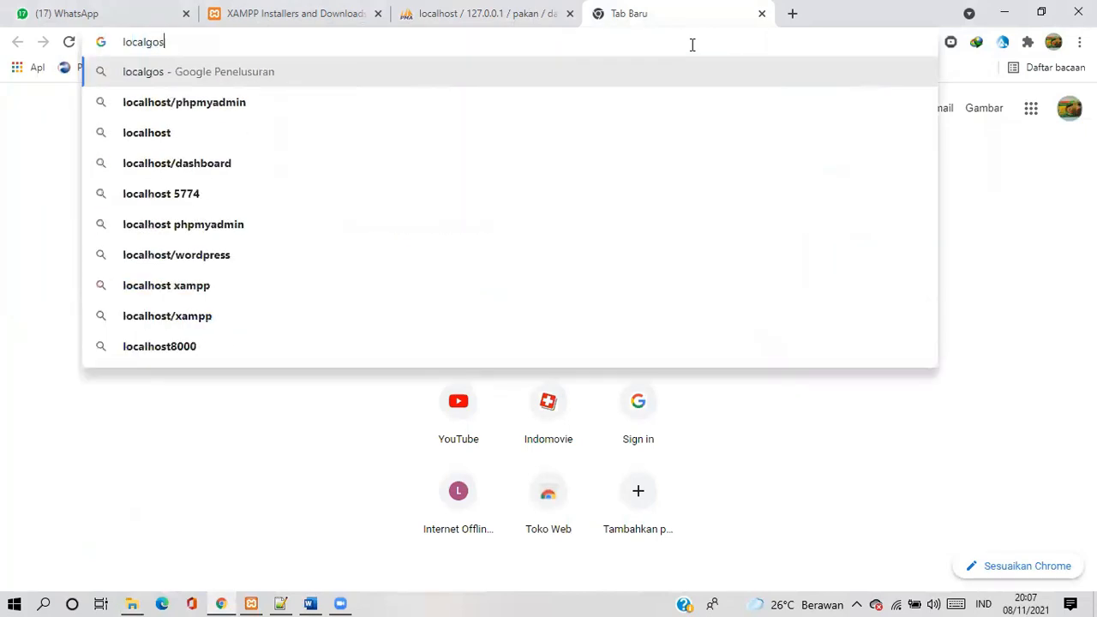
text(t/)
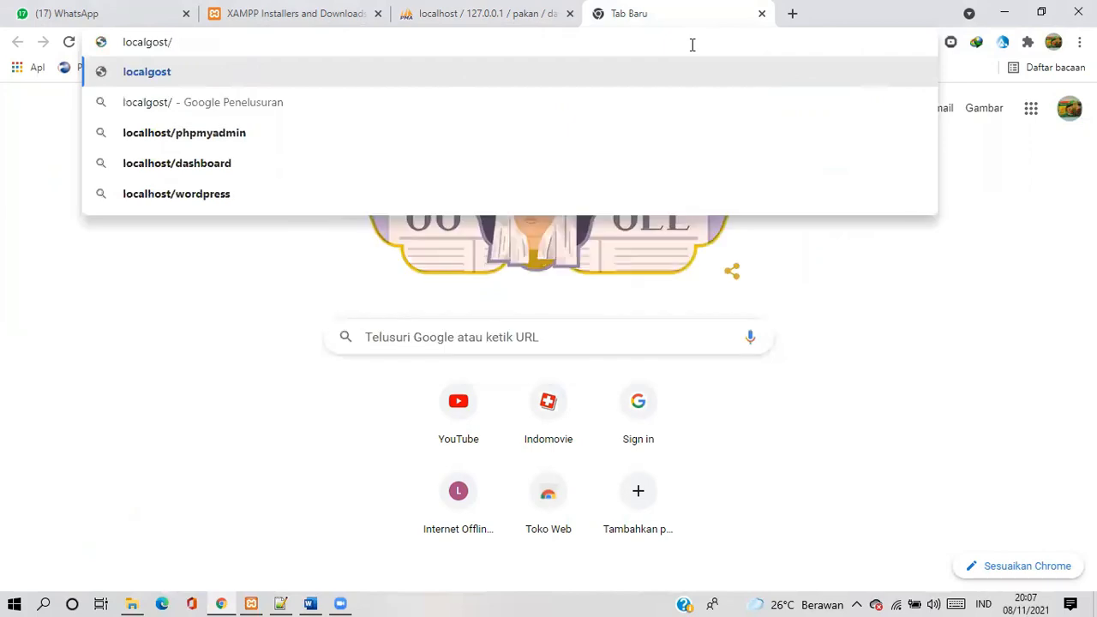
text(pakan/)
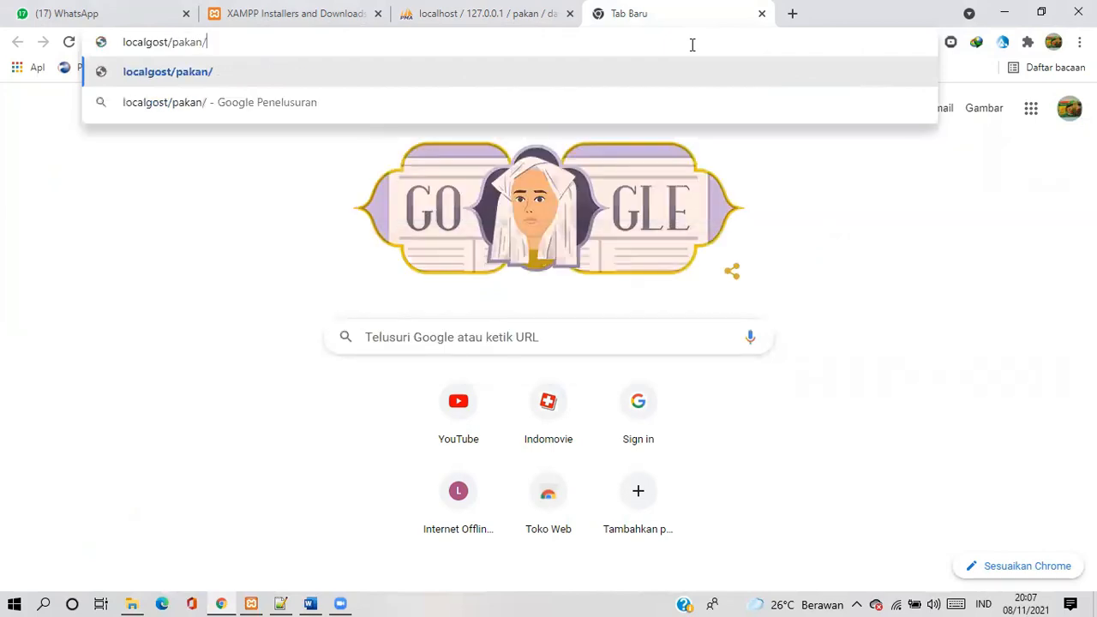
key(Return)
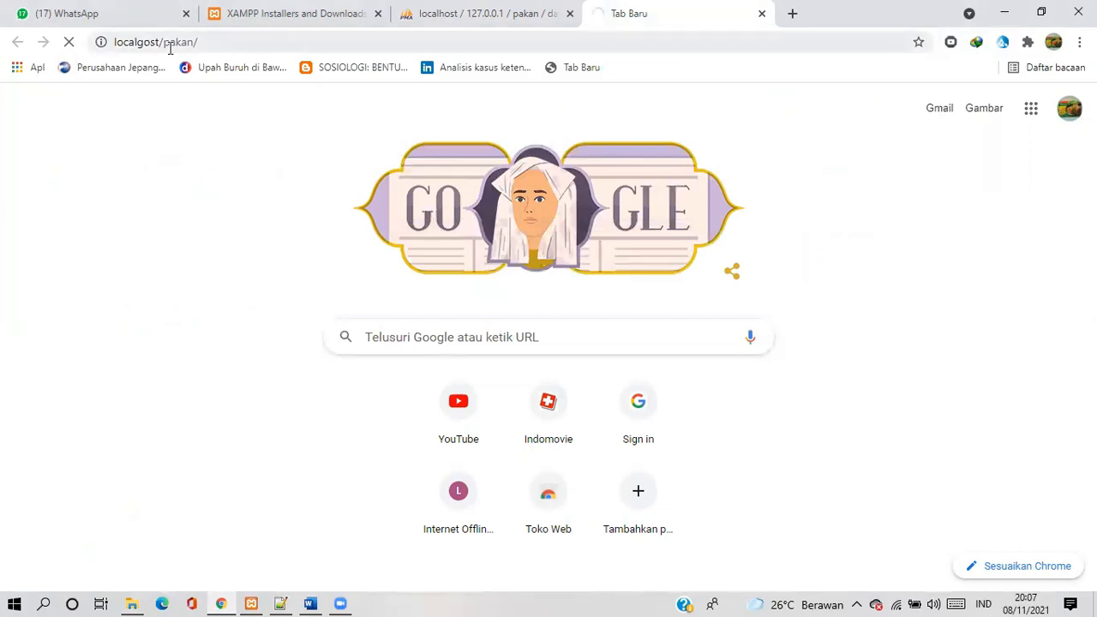
click(143, 46)
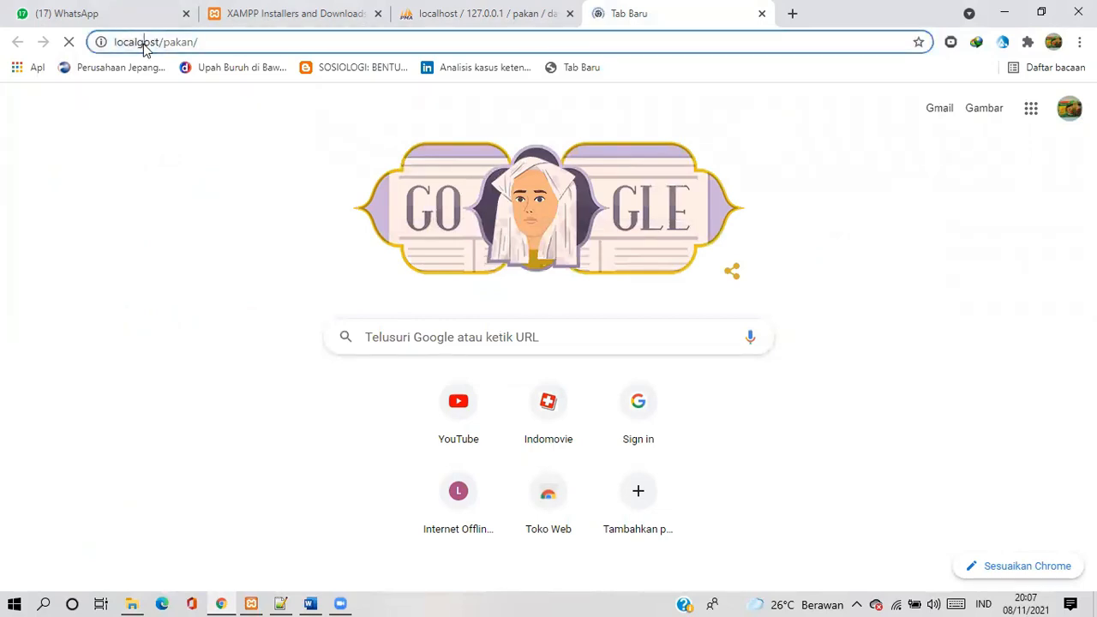
key(BackSpace)
text(h)
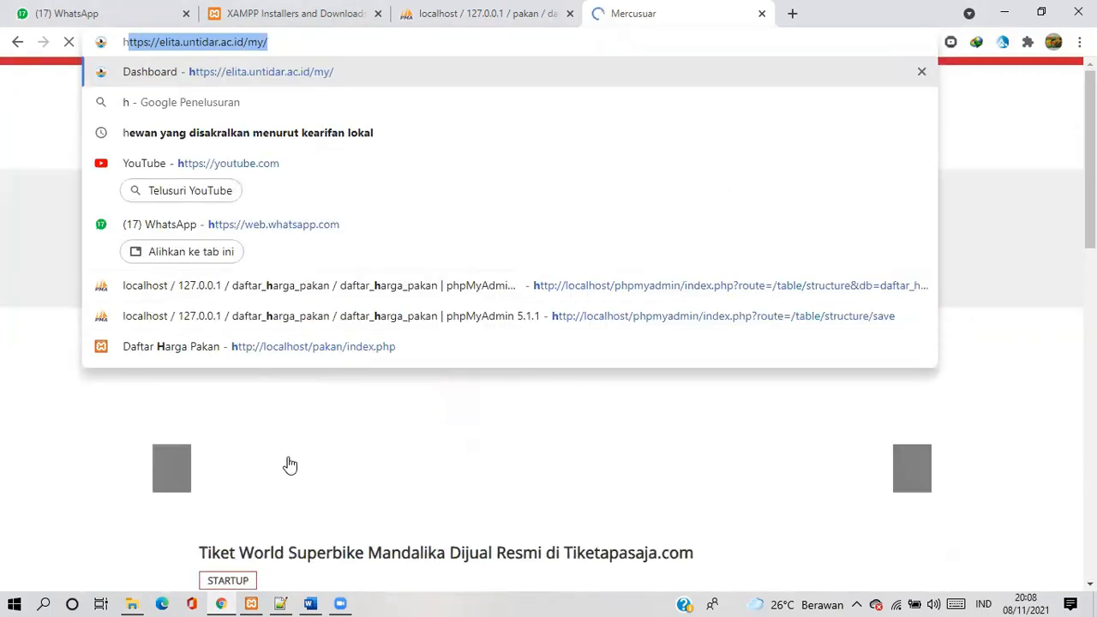
click(289, 463)
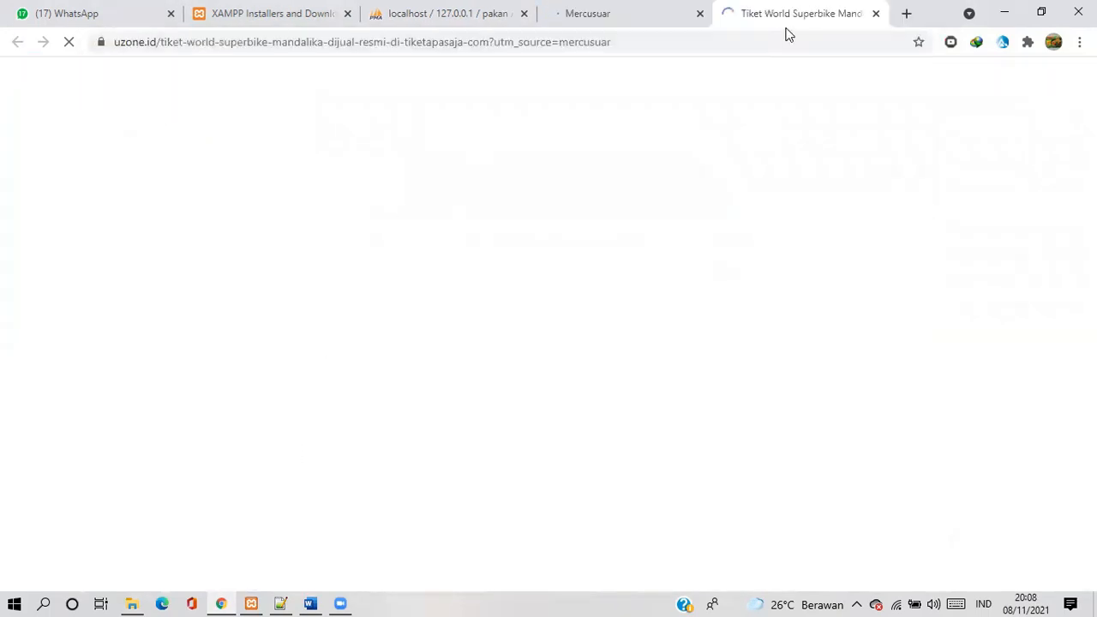
key(ctrl+w)
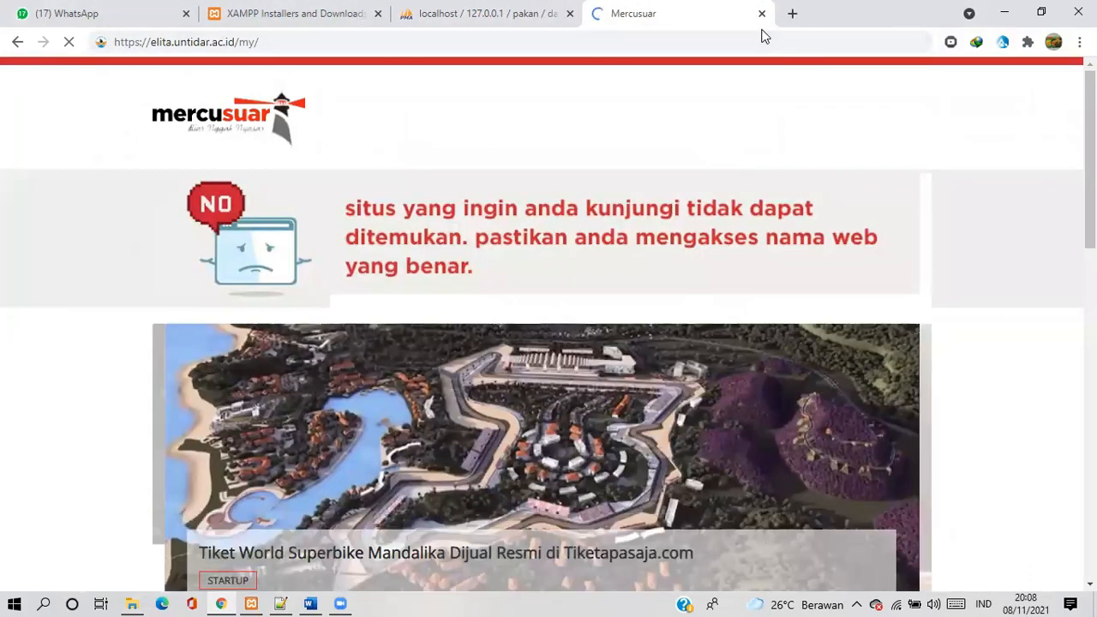
click(761, 13)
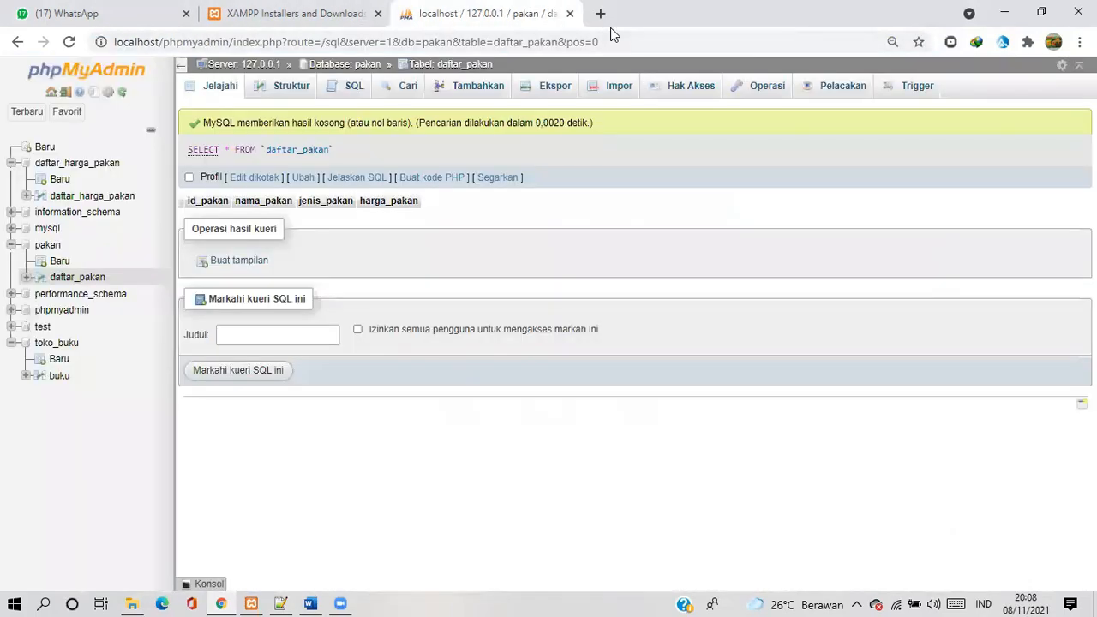
click(655, 52)
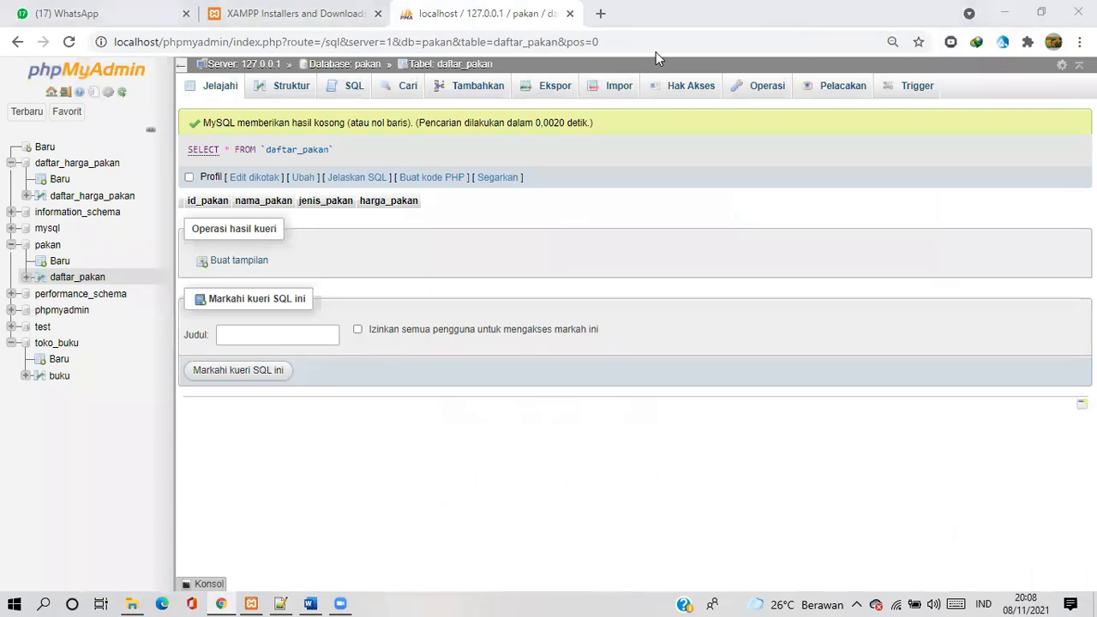
Load the pakan web application at localhost/pakan/ in a new browser tab
click(599, 13)
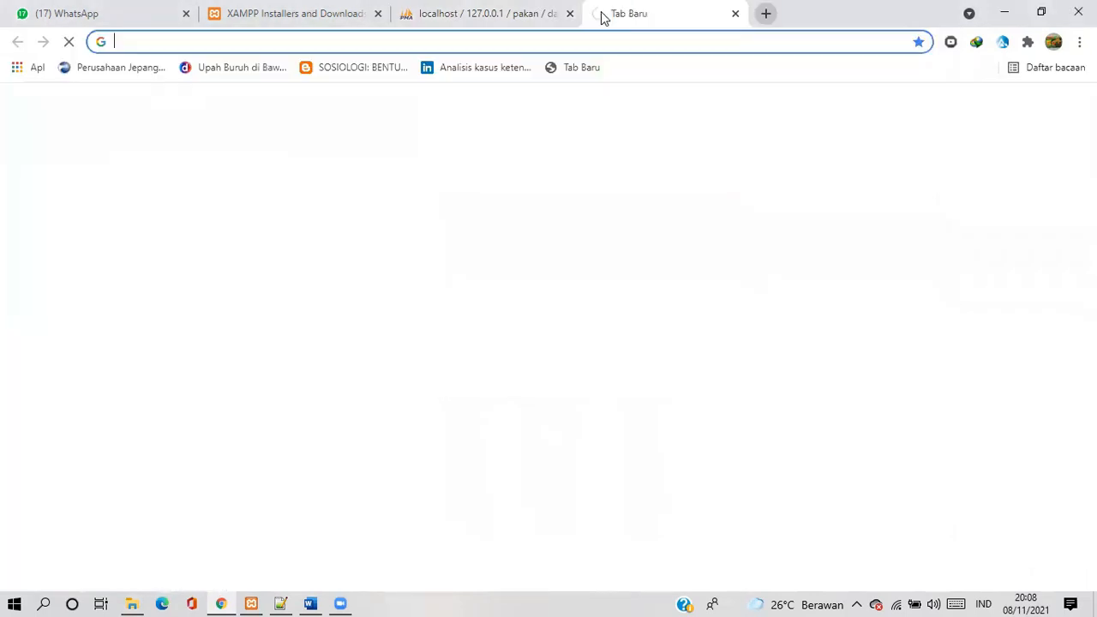
text(l)
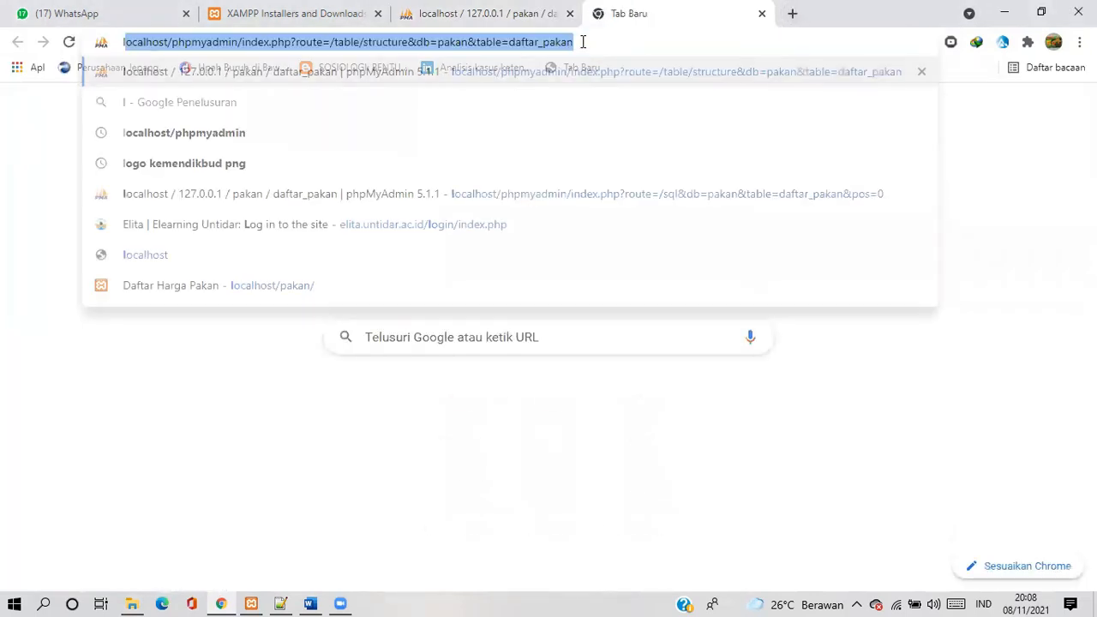
text(ocal)
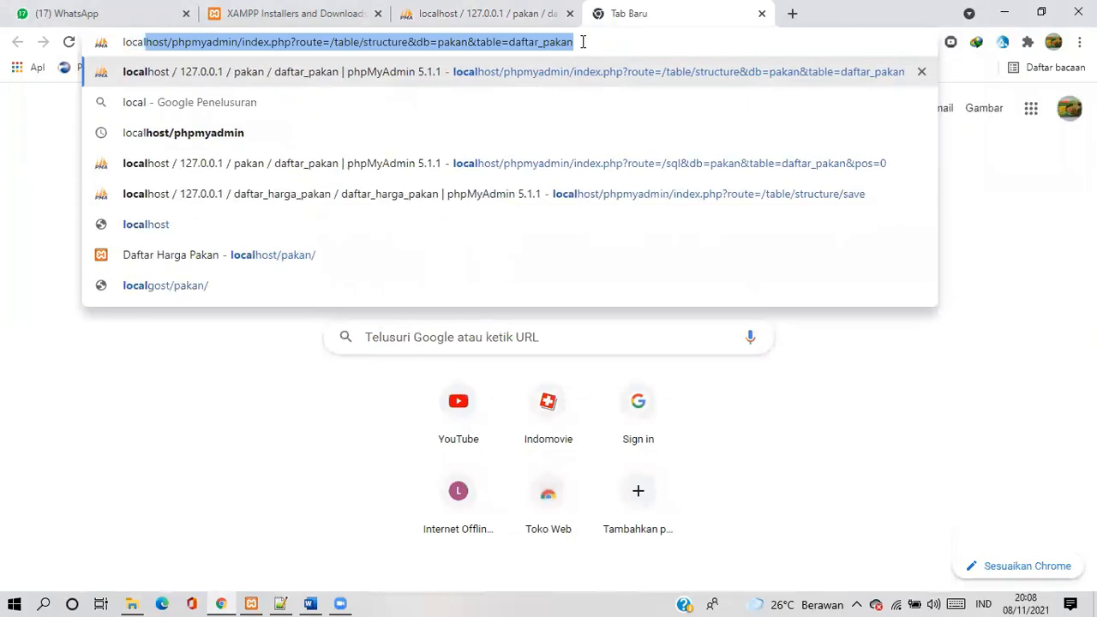
text(host/)
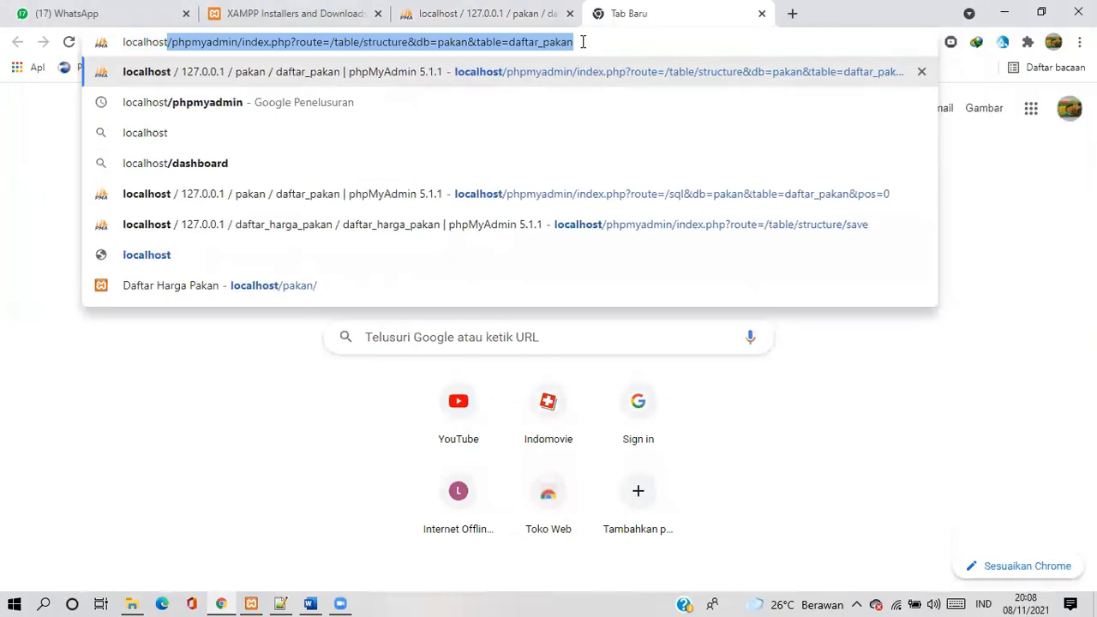
text(/pakan)
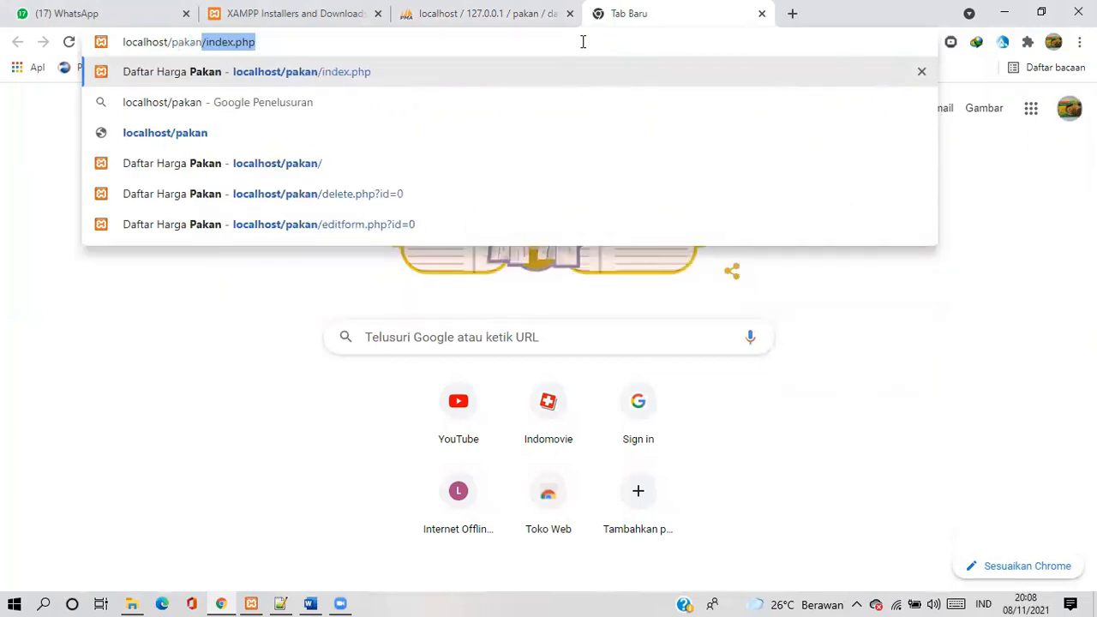
text(/)
key(Return)
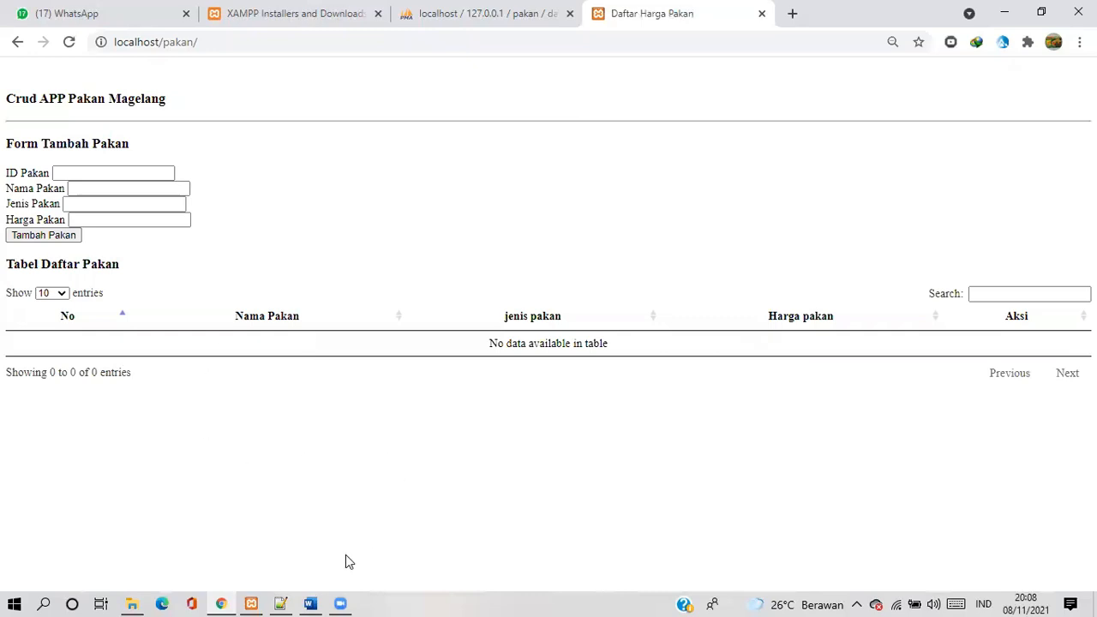
Switch to Notepad++ to review the pakan.php connection code and the index.php page code, and return to the browser
mouse_move(280, 599)
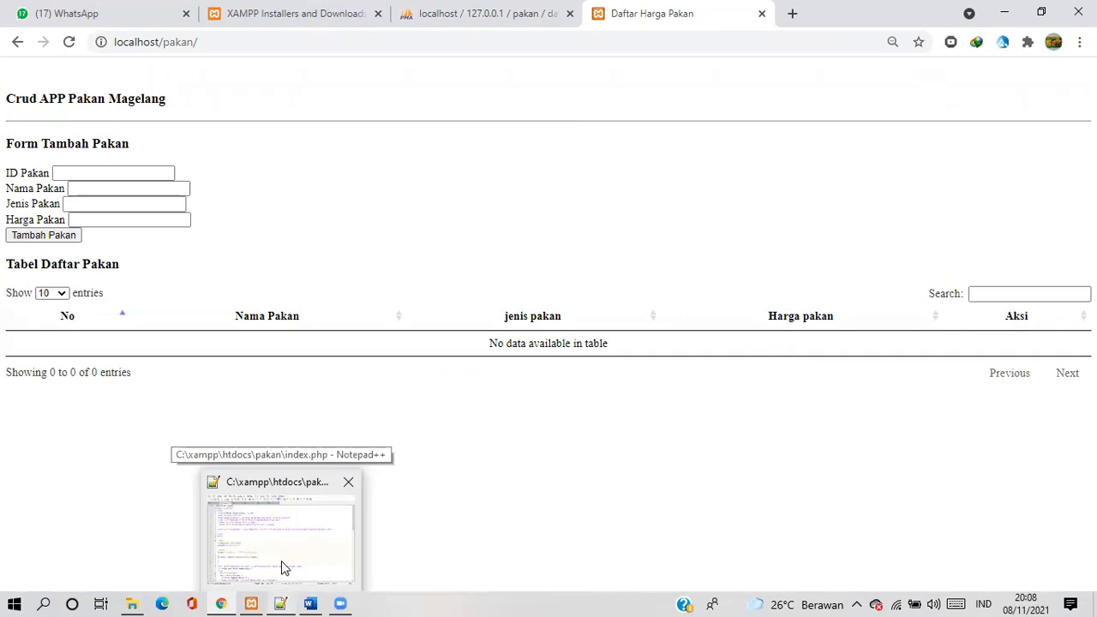
click(284, 567)
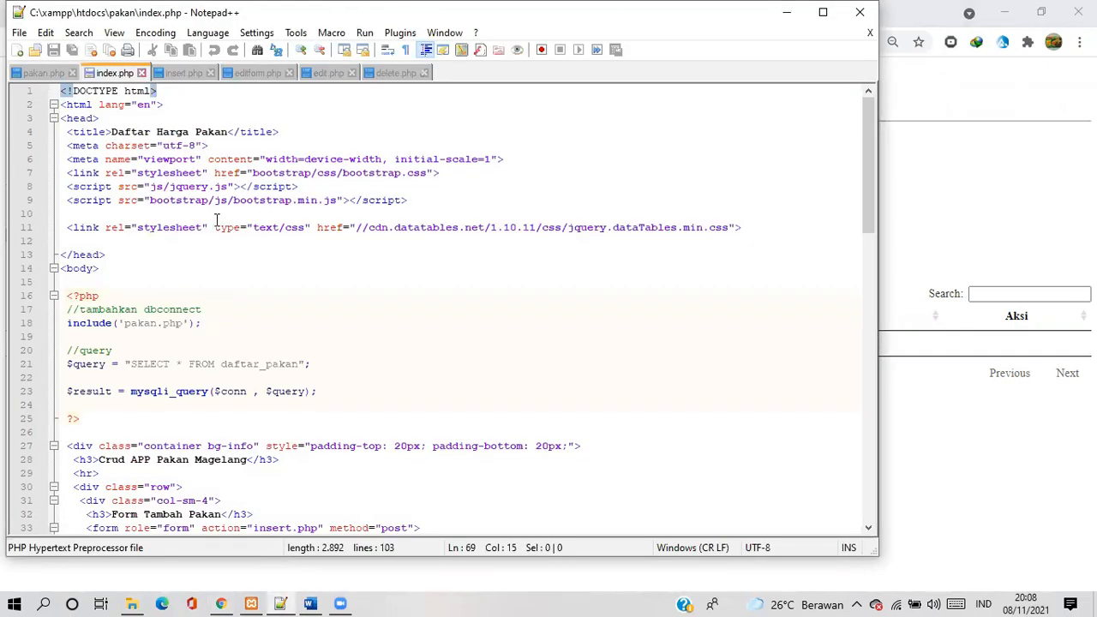
click(44, 75)
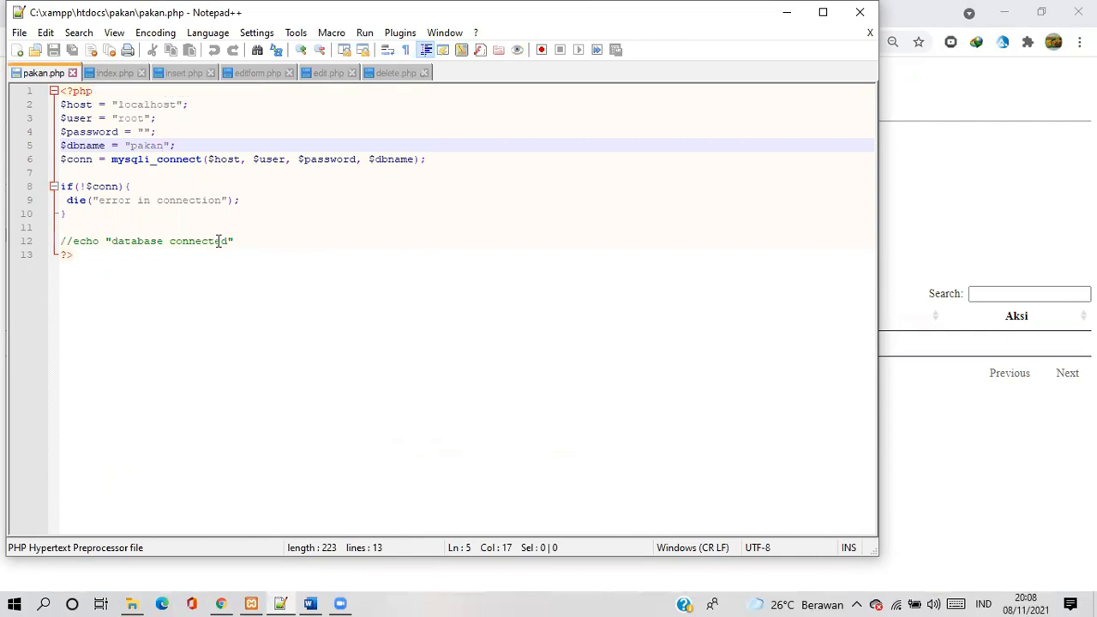
click(112, 74)
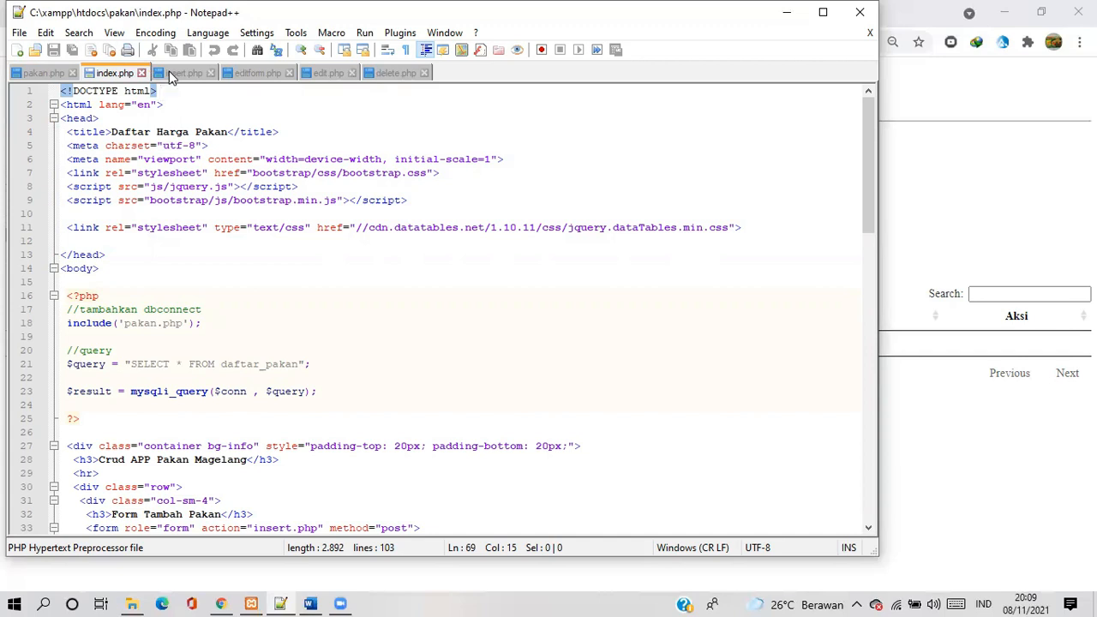
click(785, 14)
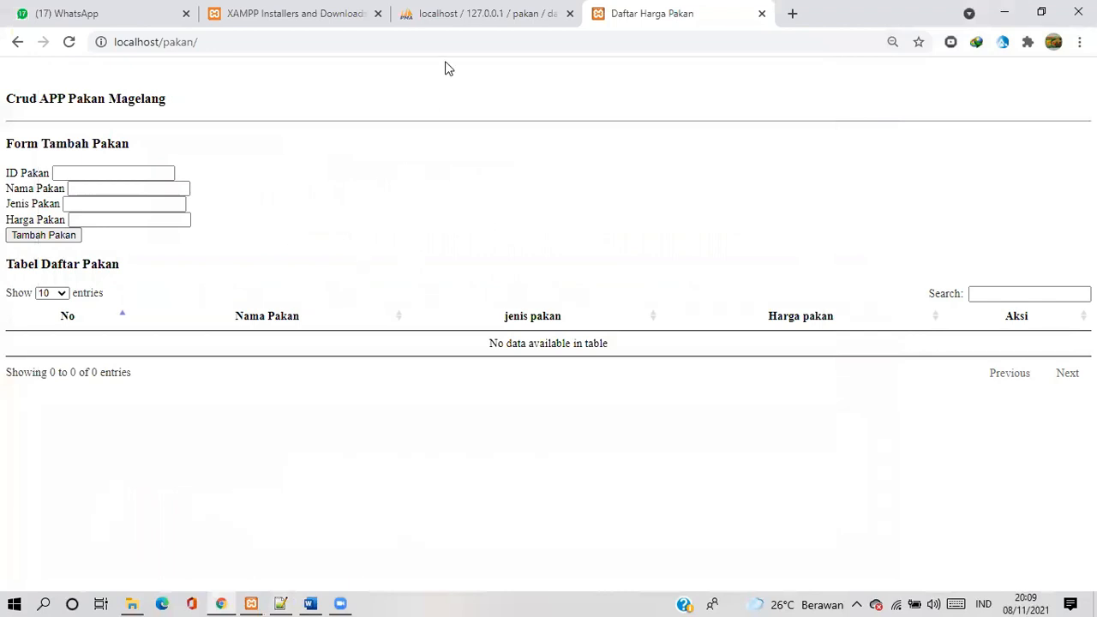
Enter 001 as the ID Pakan in the Form Tambah Pakan
click(162, 174)
click(130, 172)
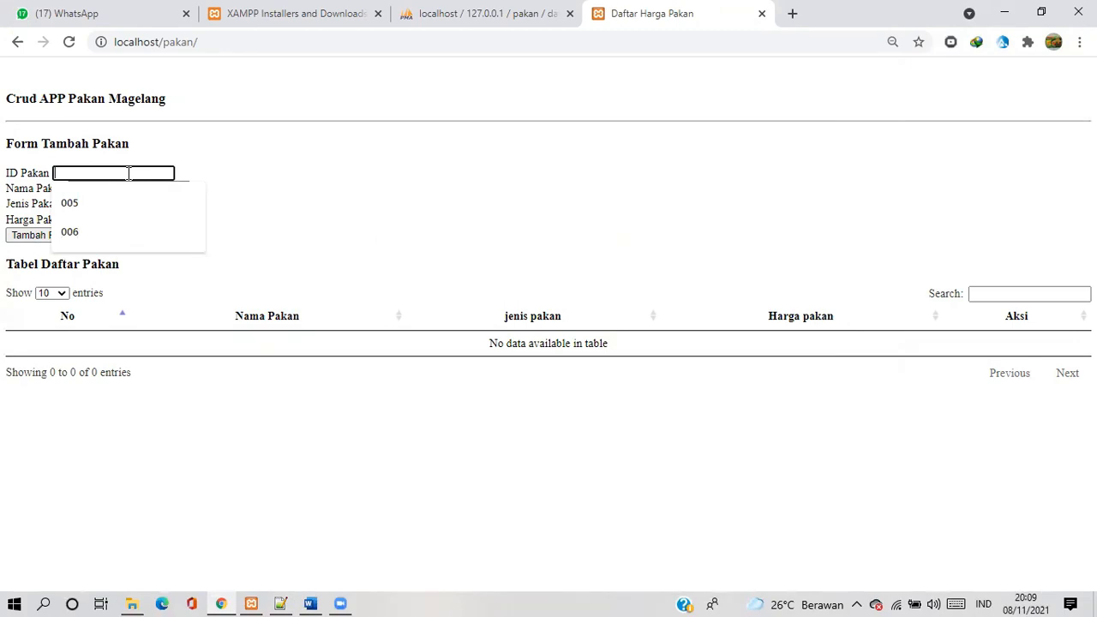
text(001)
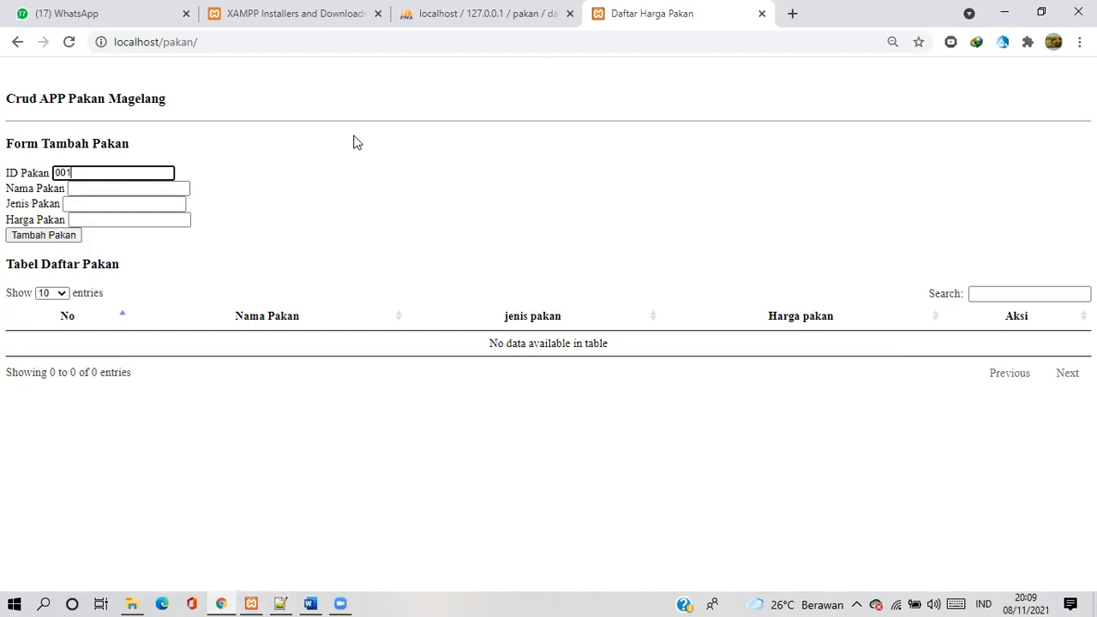
Check the column structure of the daftar_pakan table in phpMyAdmin and return to the Nama Pakan field of the feed form
click(494, 13)
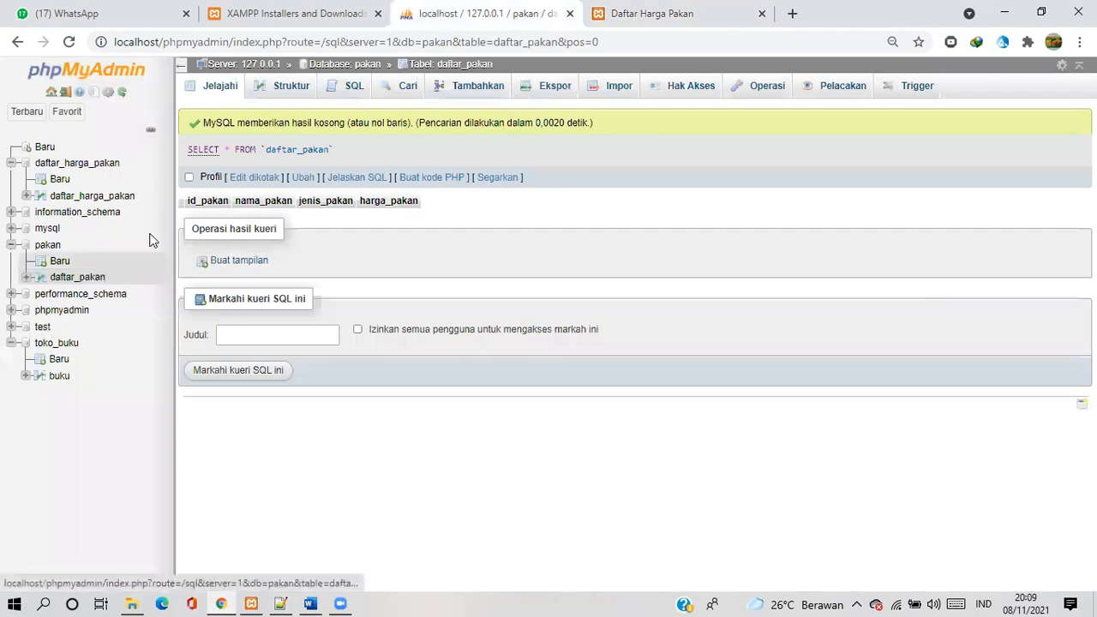
click(285, 93)
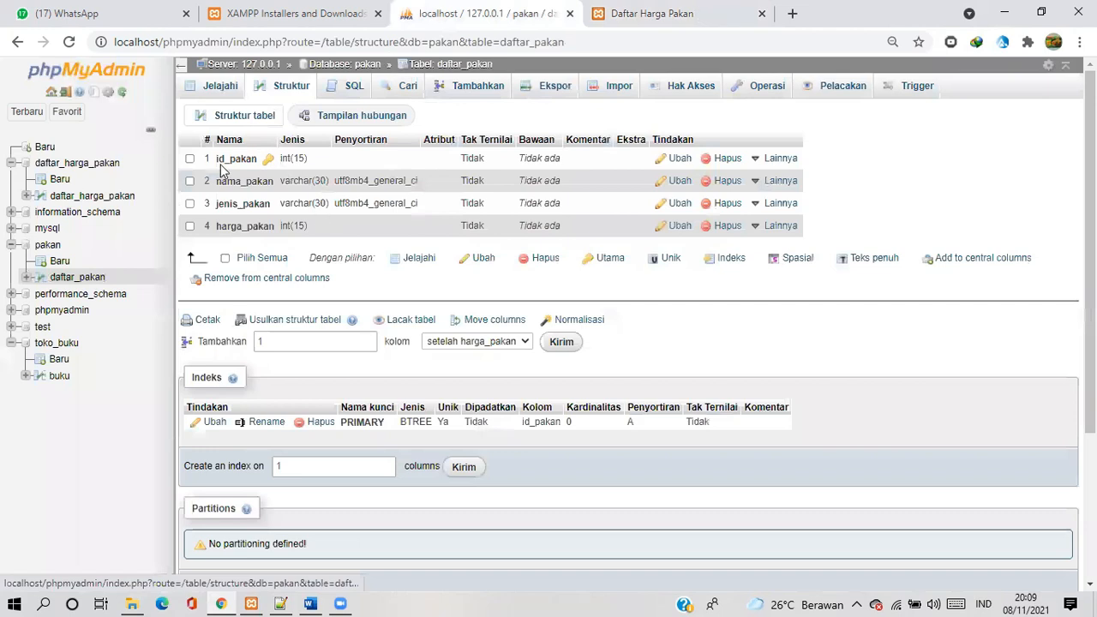
key(ctrl+Tab)
click(117, 187)
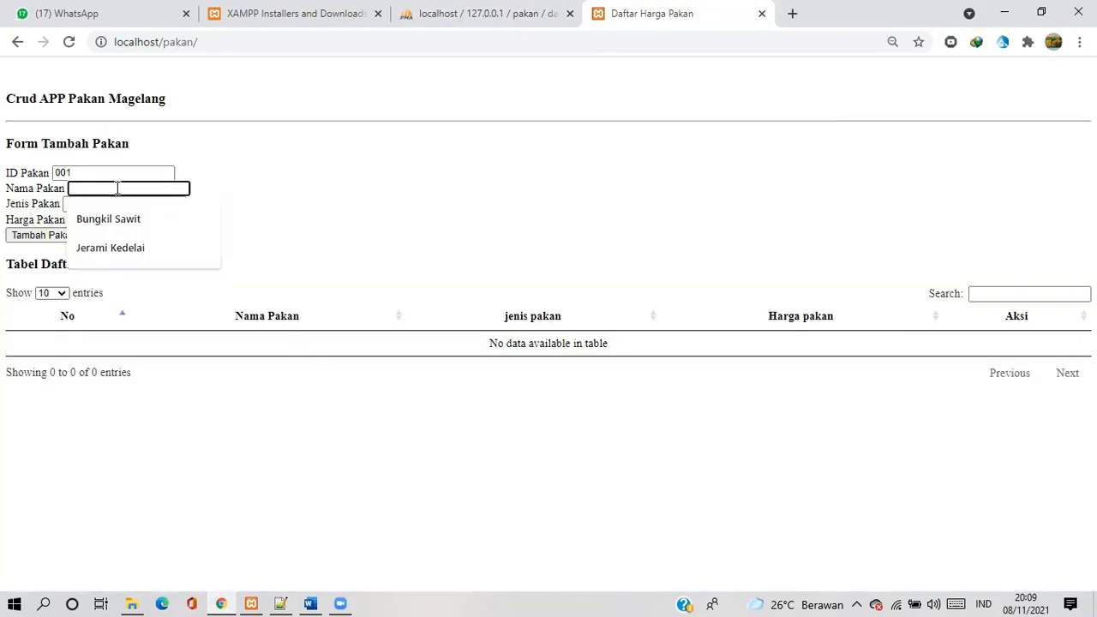
Complete the feed form with Nama Pakan Rumput Gajah, Jenis Pakan Hijauan and Harga Pakan 1400, add the record, and reload the page
text(R)
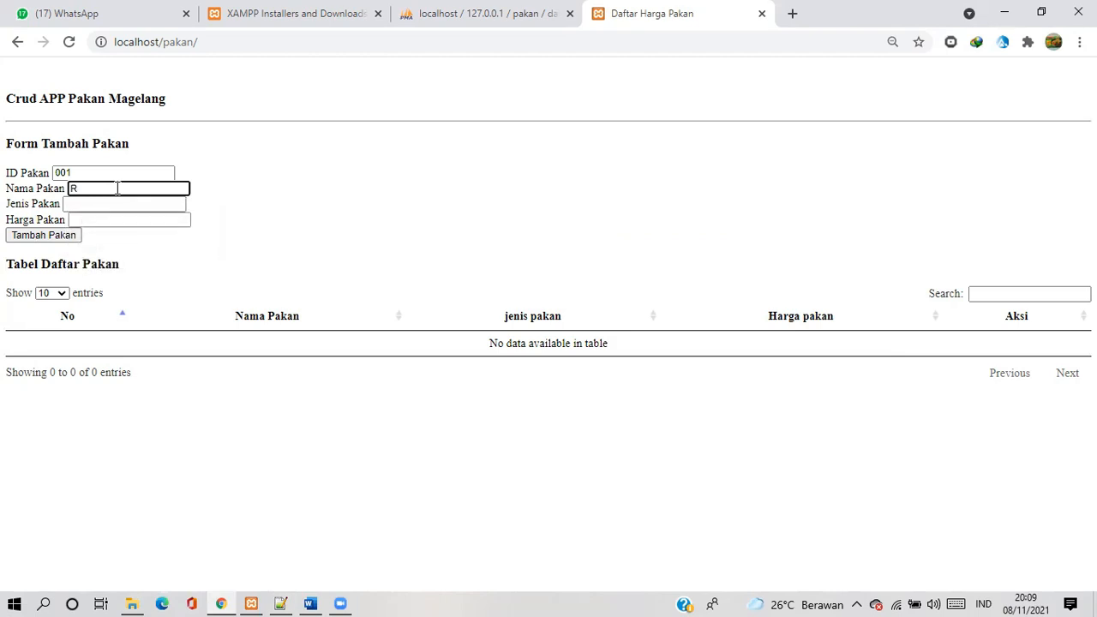
text(umput Gajah)
click(109, 203)
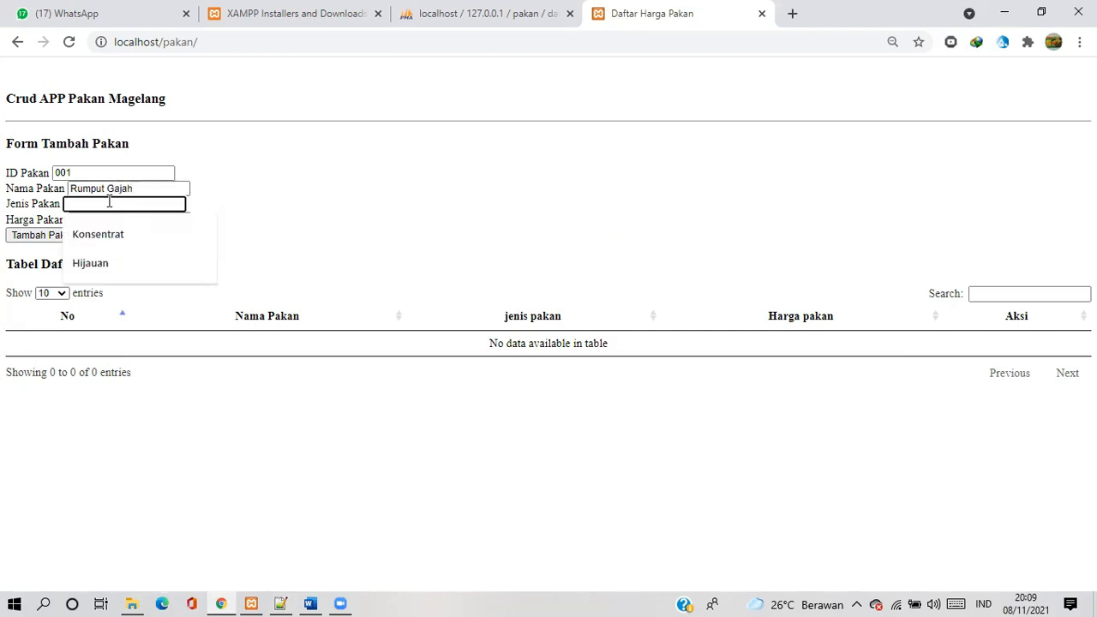
text(Hijauan)
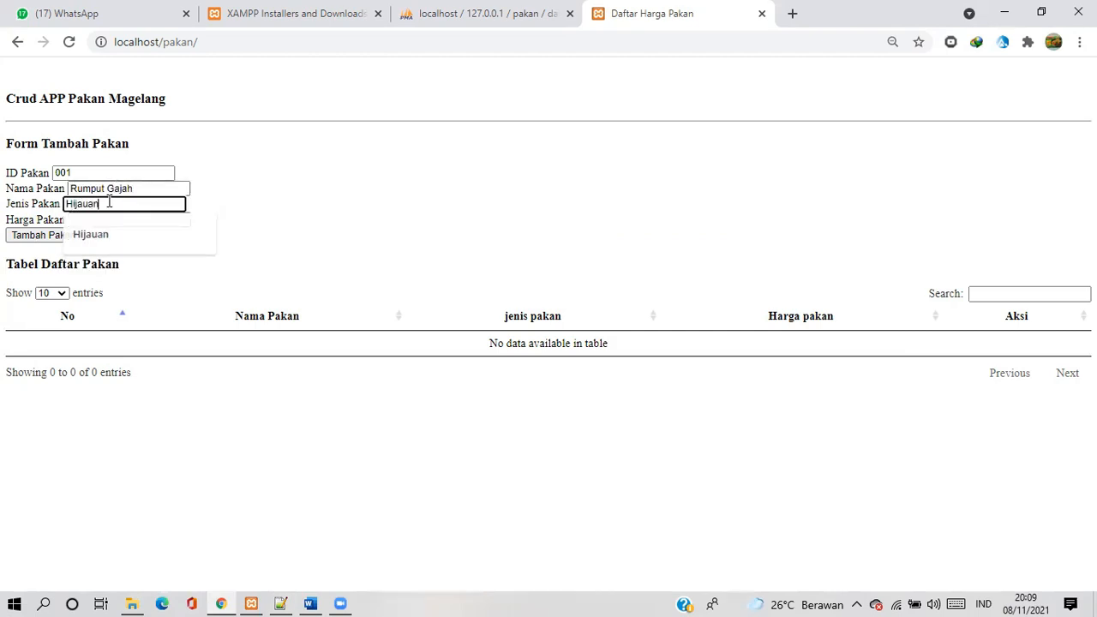
key(Escape)
click(101, 220)
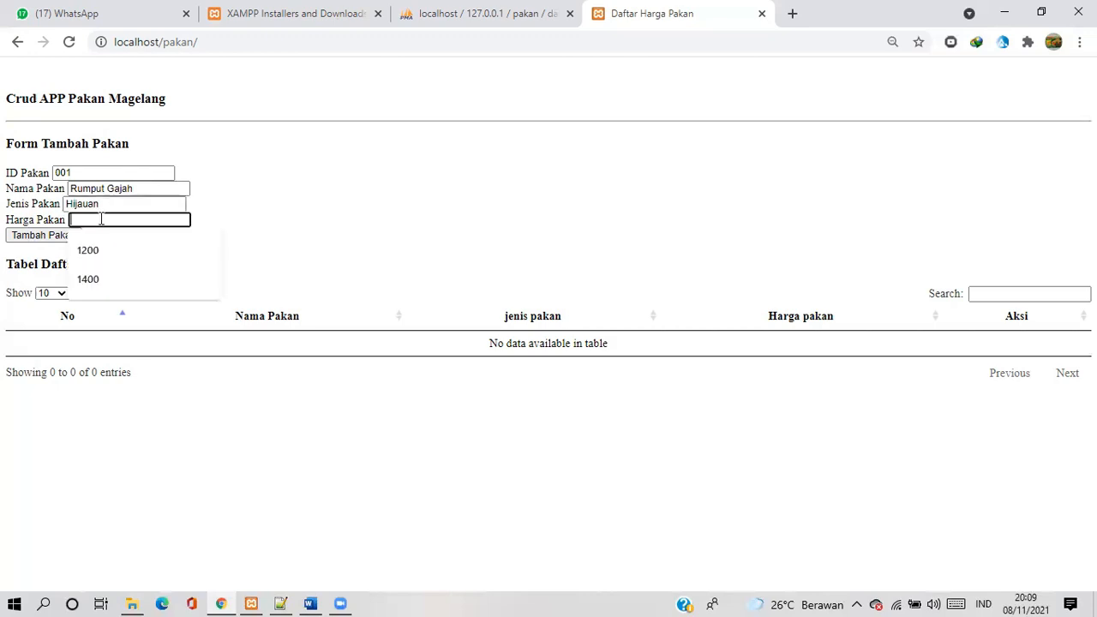
click(99, 280)
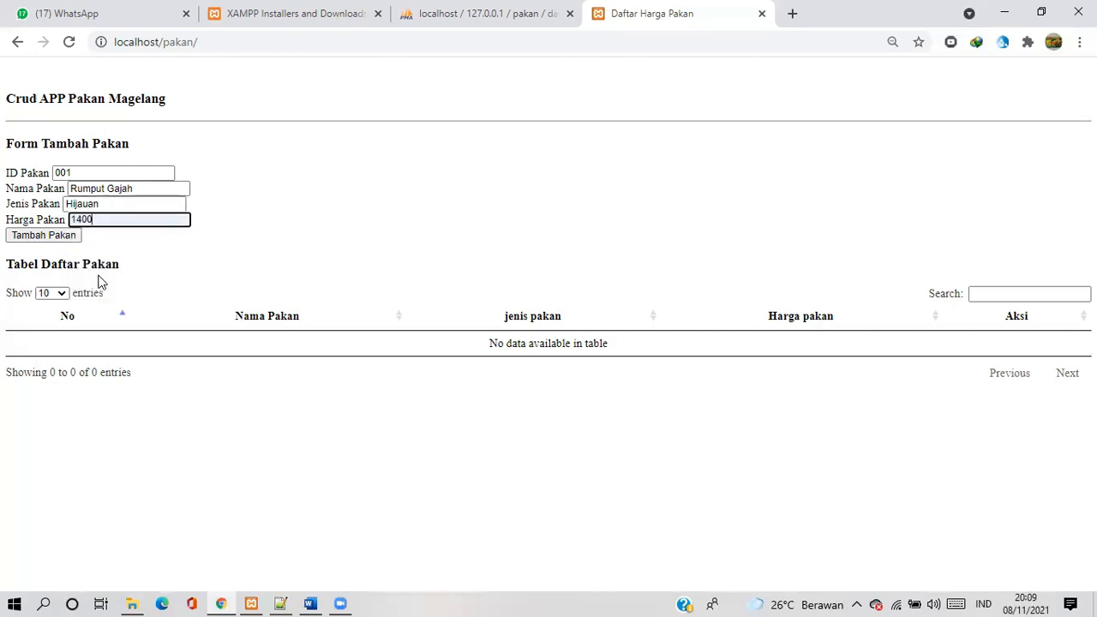
click(43, 235)
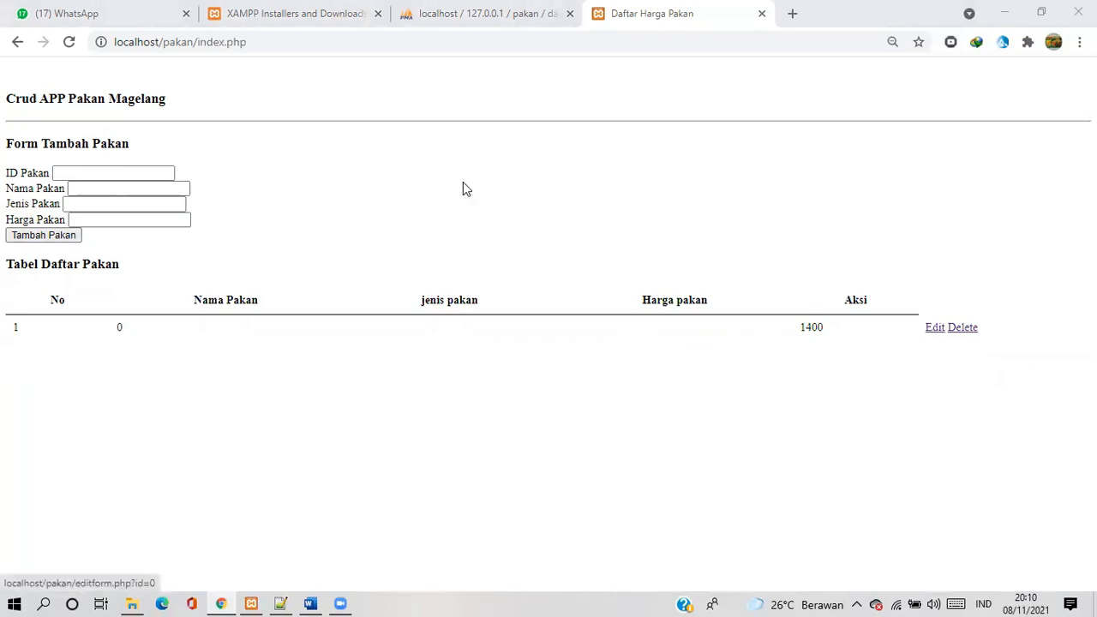
click(69, 42)
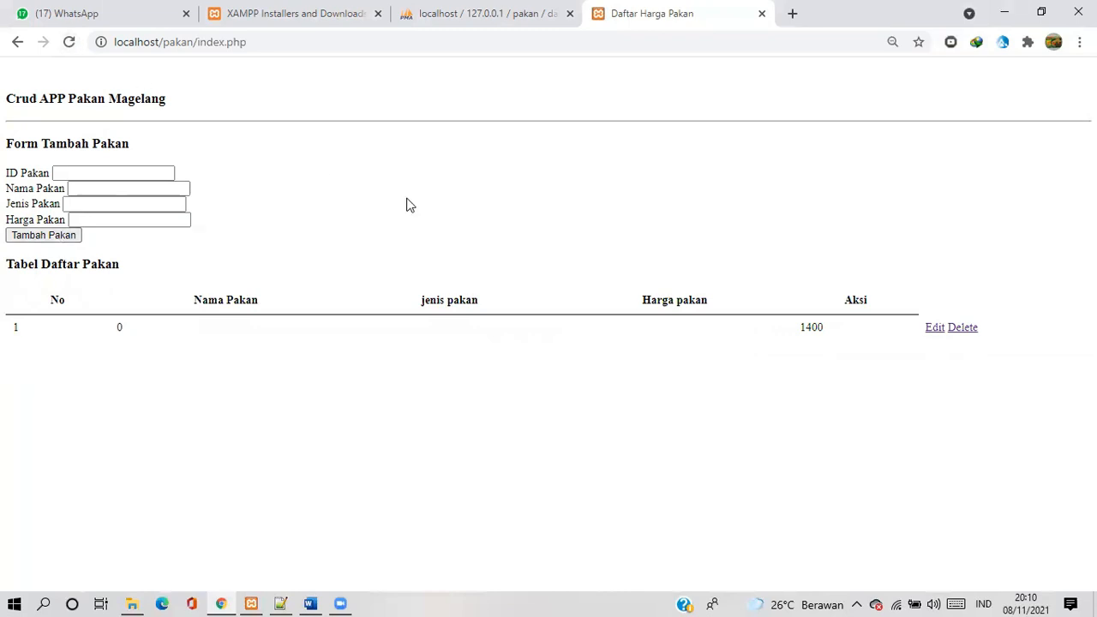
Edit the first feed record, setting Nama Pakan to Rumput Gajah and Jenis Pakan to Hijauan, and save the update
click(932, 333)
click(129, 134)
click(130, 128)
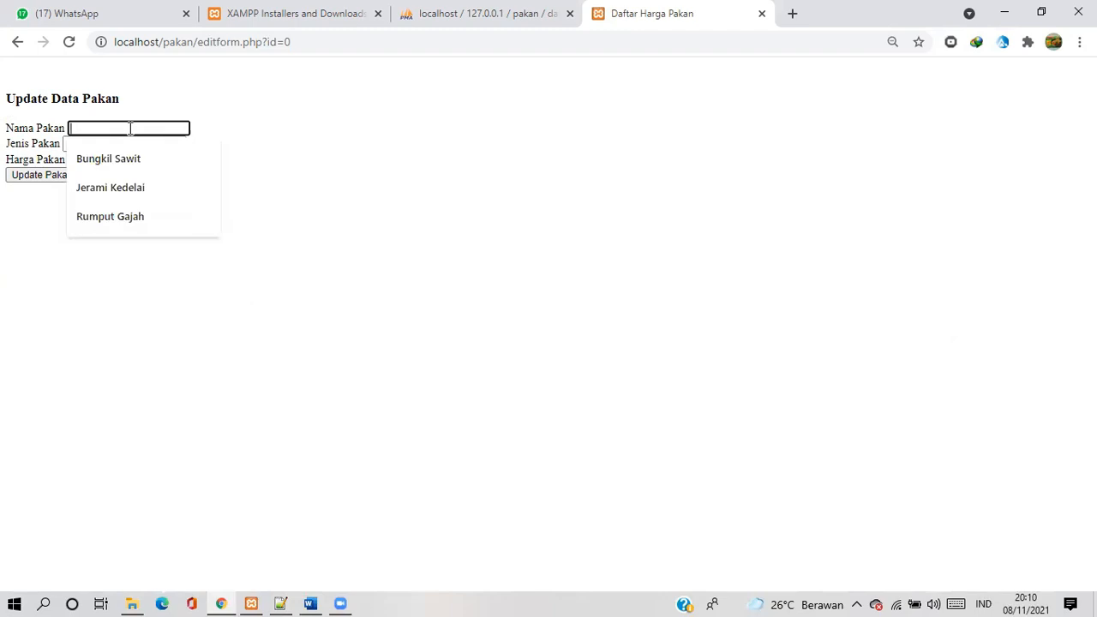
click(128, 214)
click(99, 144)
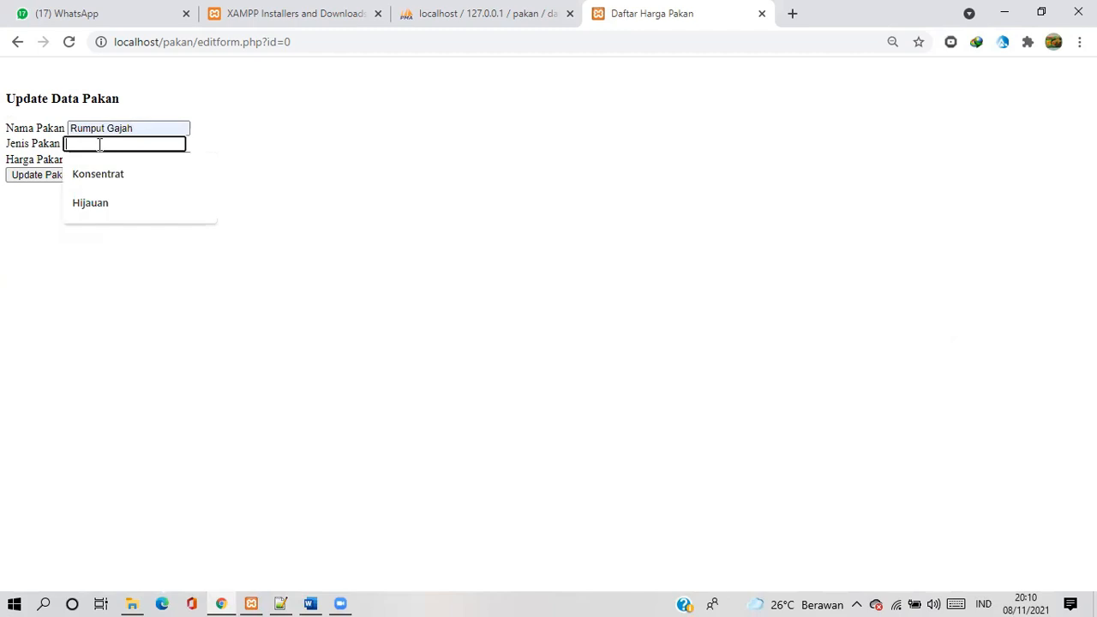
click(100, 202)
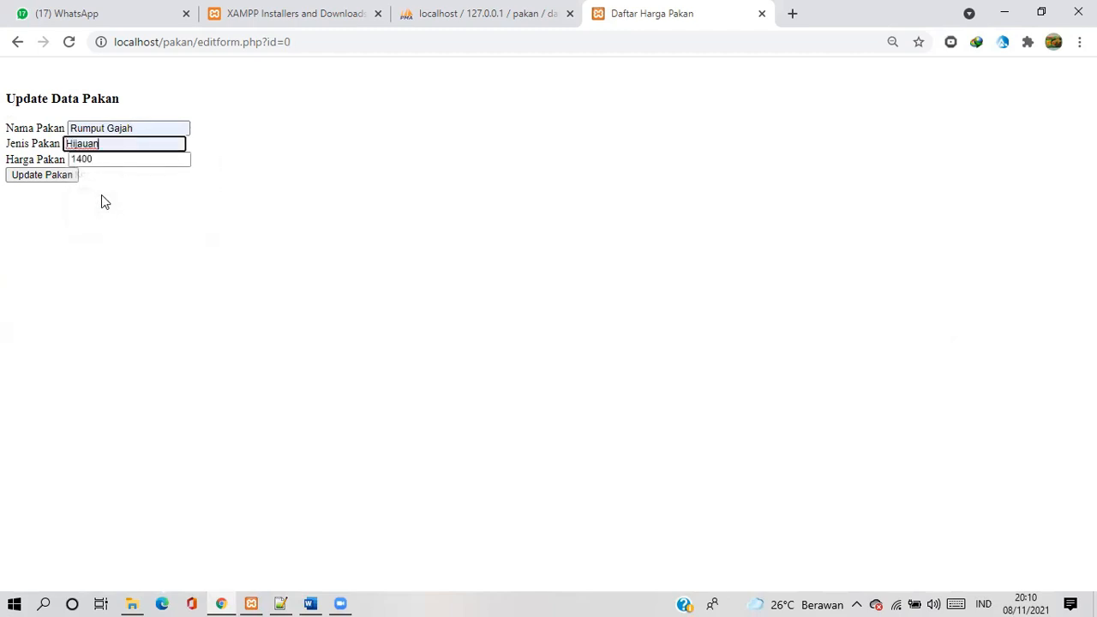
click(57, 177)
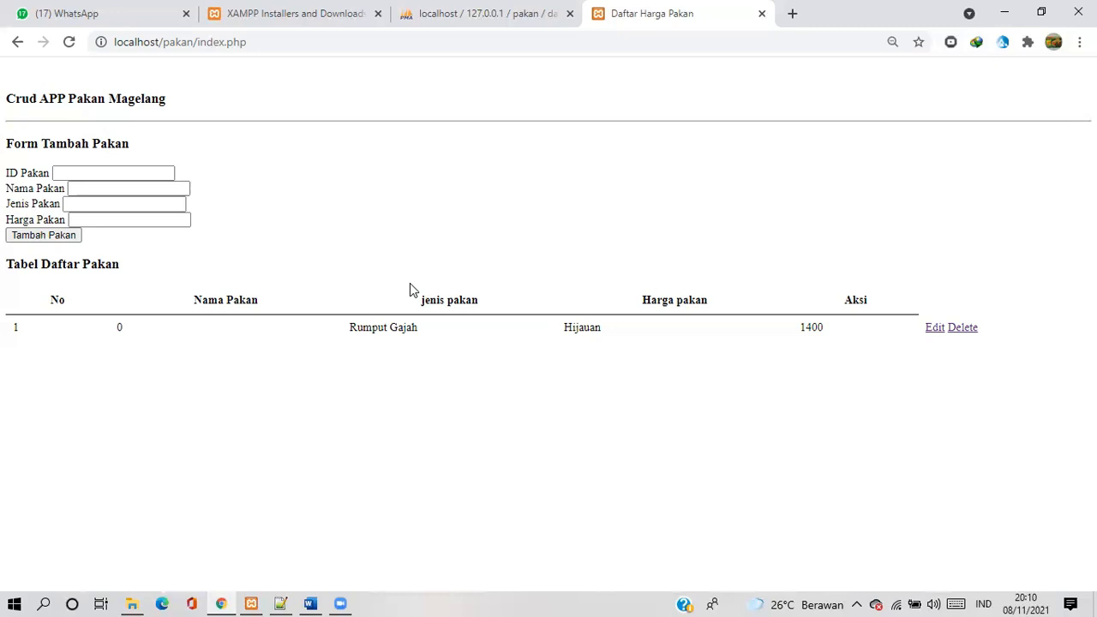
Check the stored rows and column structure of the daftar_pakan table in phpMyAdmin
click(464, 16)
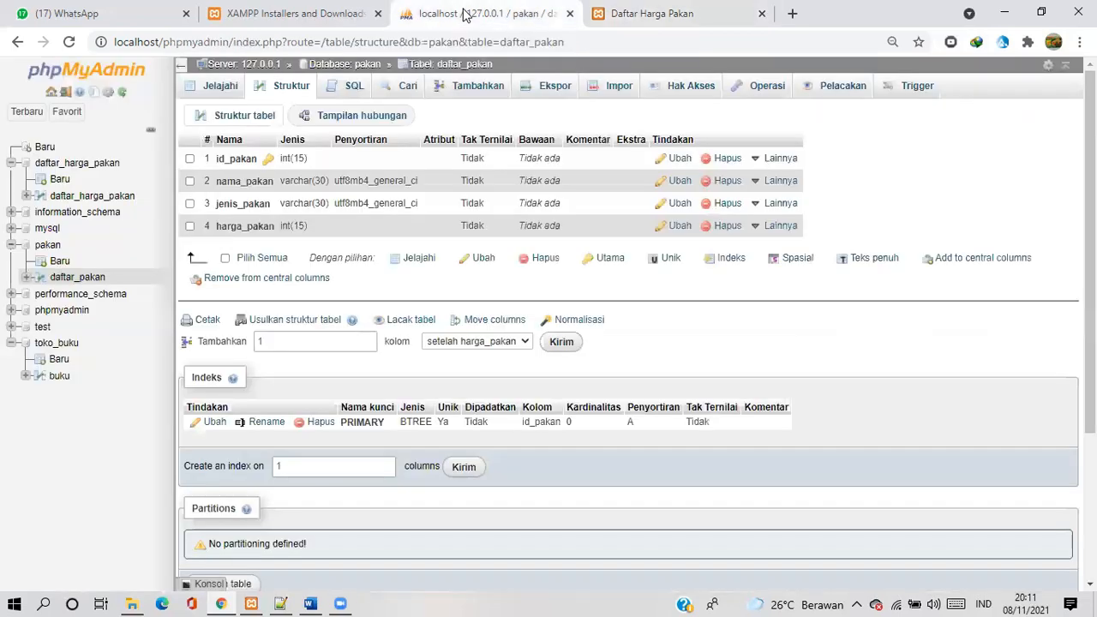
click(200, 93)
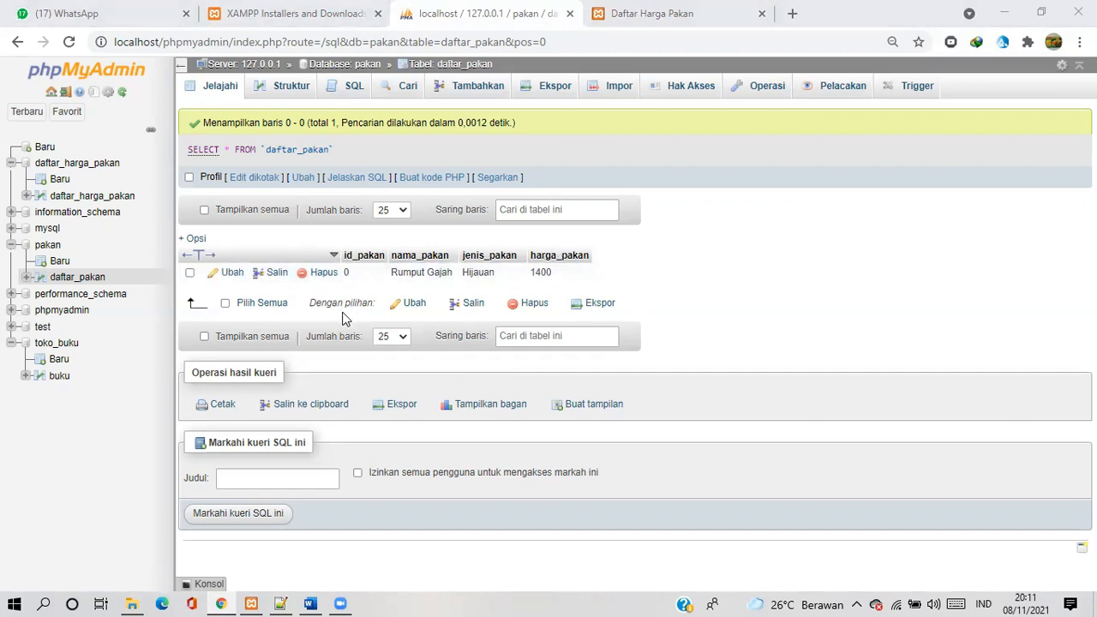
click(401, 308)
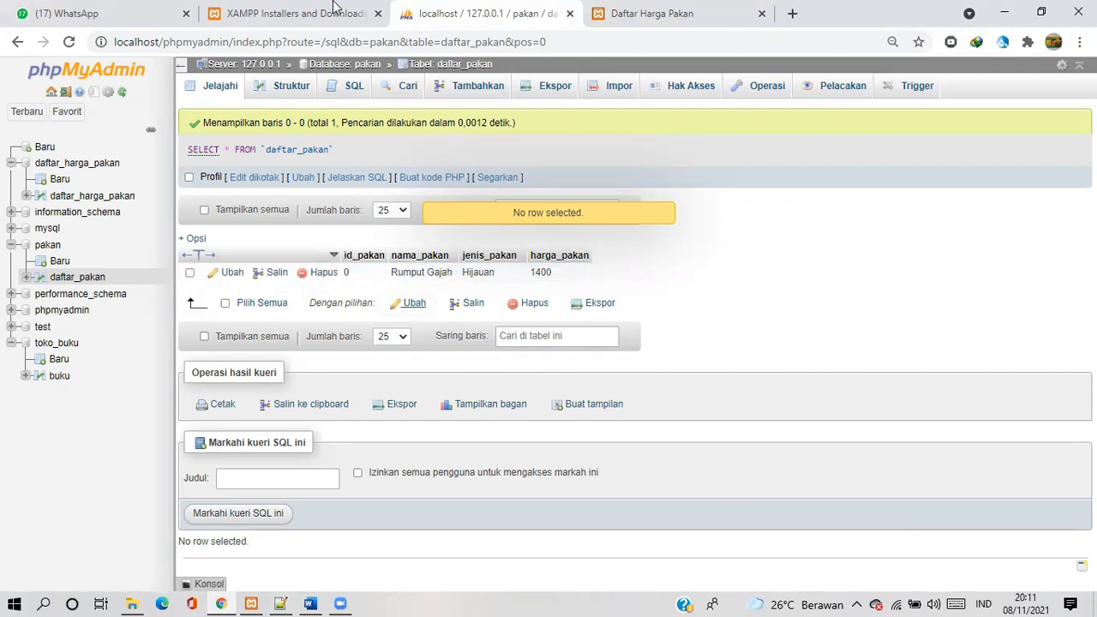
click(293, 86)
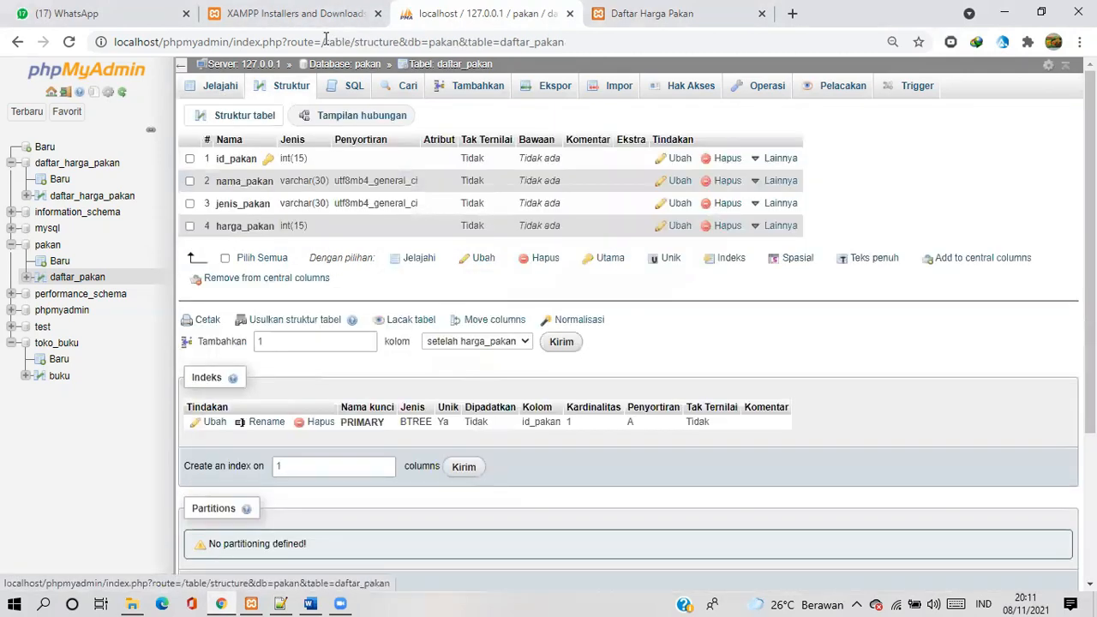
click(219, 86)
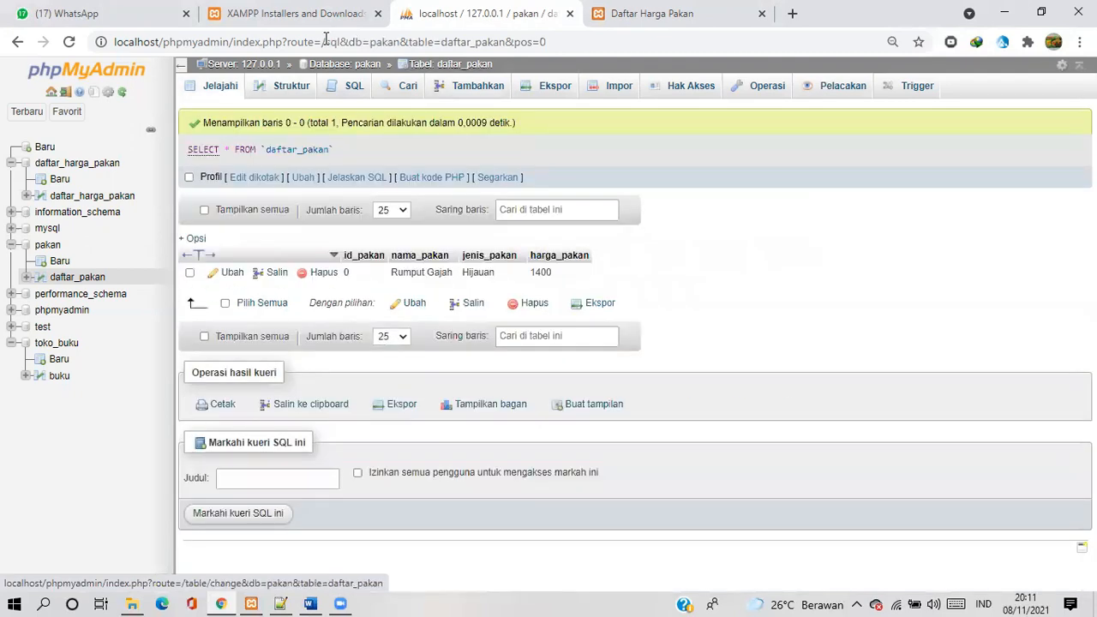
Start a new daftar_pakan row in phpMyAdmin with id_pakan 002 and nama_pakan Rumput Odot
click(477, 85)
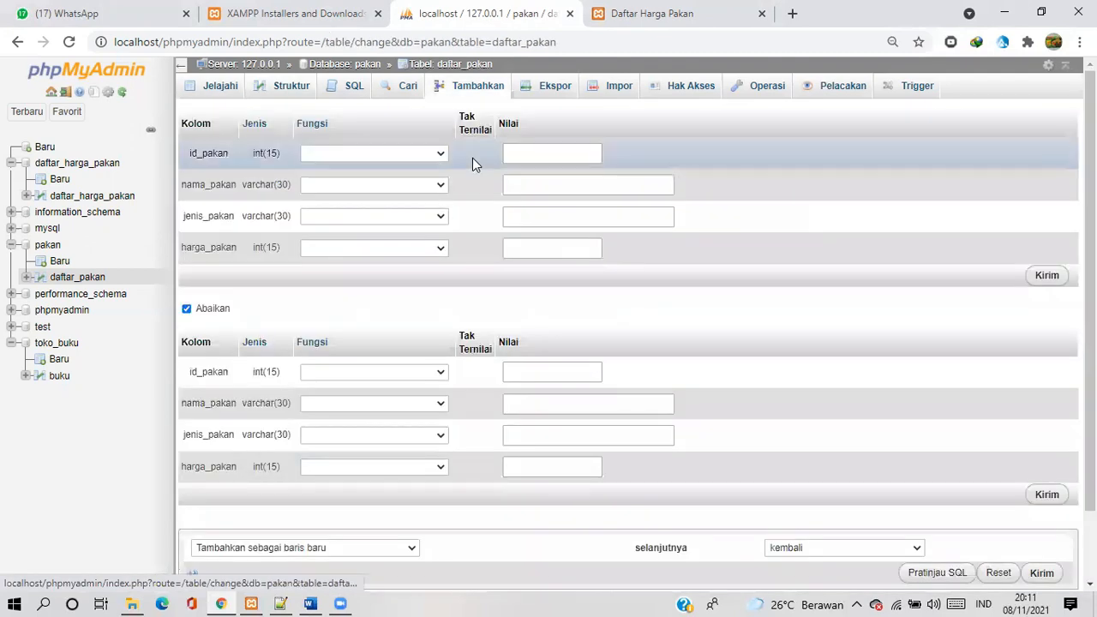
click(534, 156)
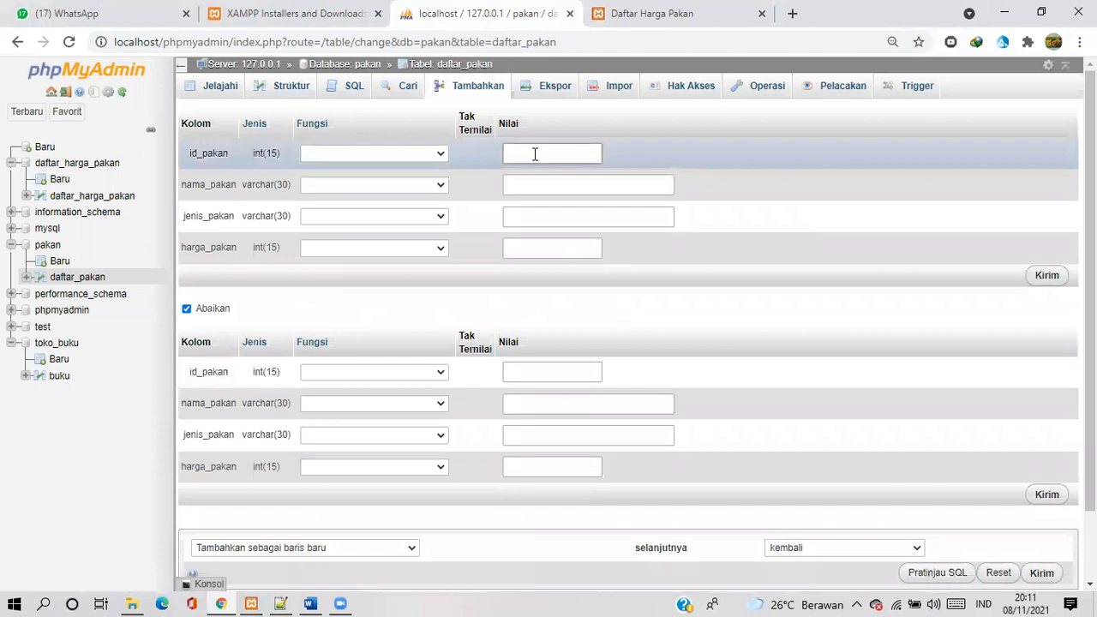
click(534, 154)
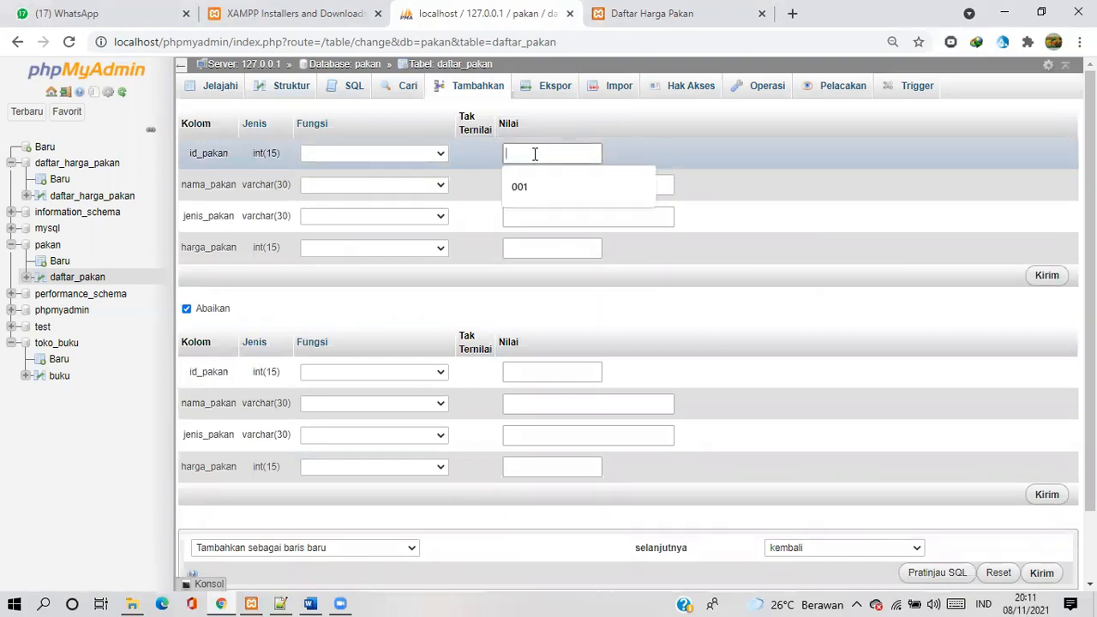
text(002)
click(528, 179)
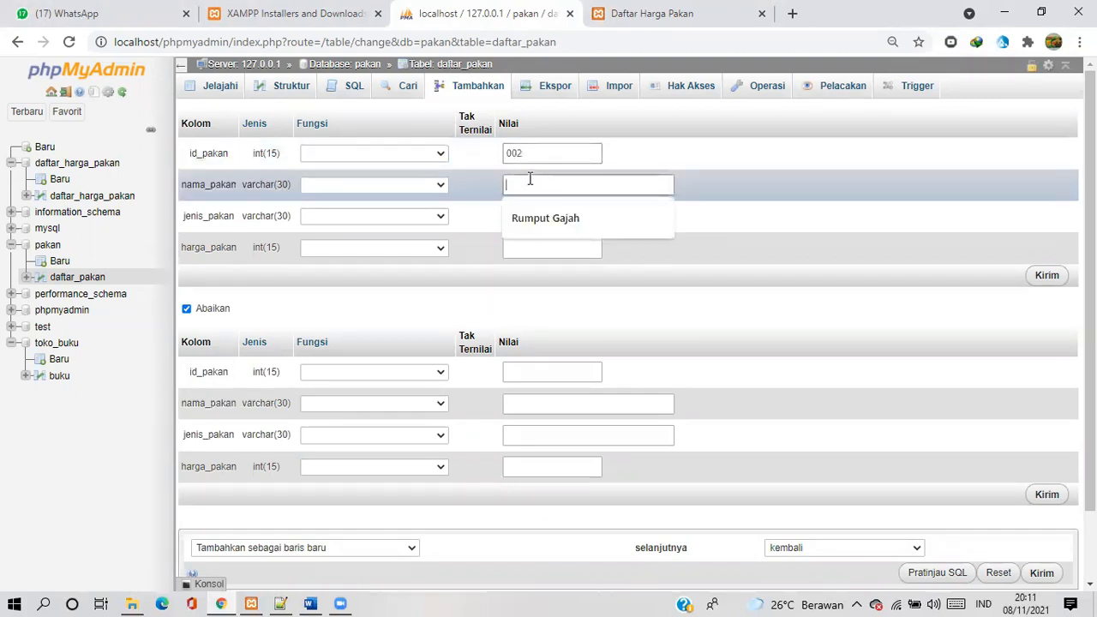
text(Rumput Odot)
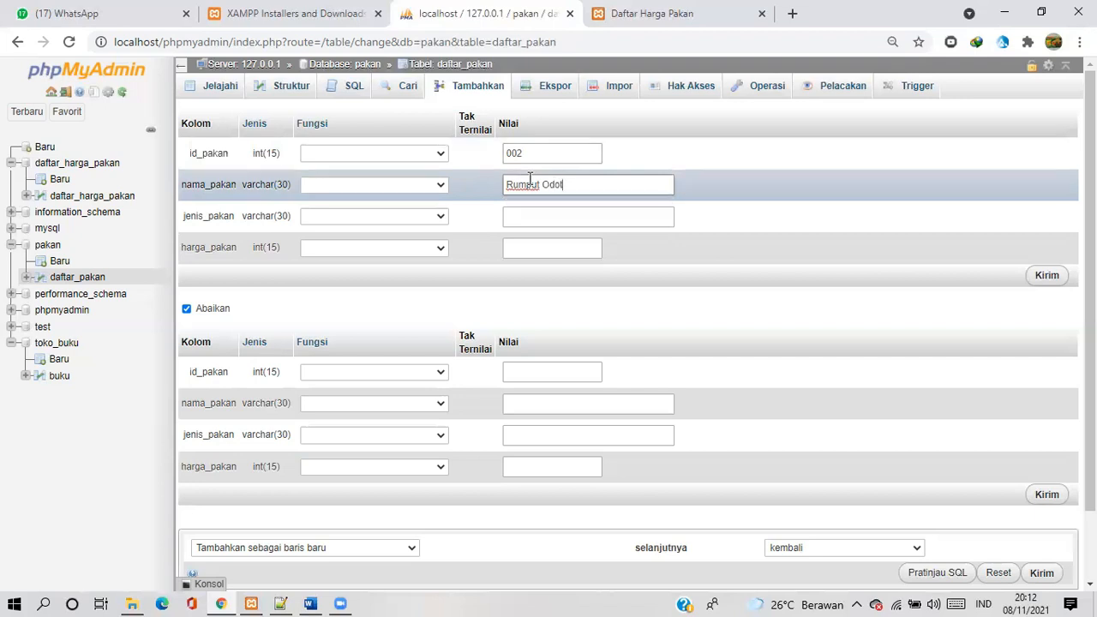
Set the new row's jenis_pakan to Hijauan and harga_pakan to 1700, and insert it into the table
click(518, 217)
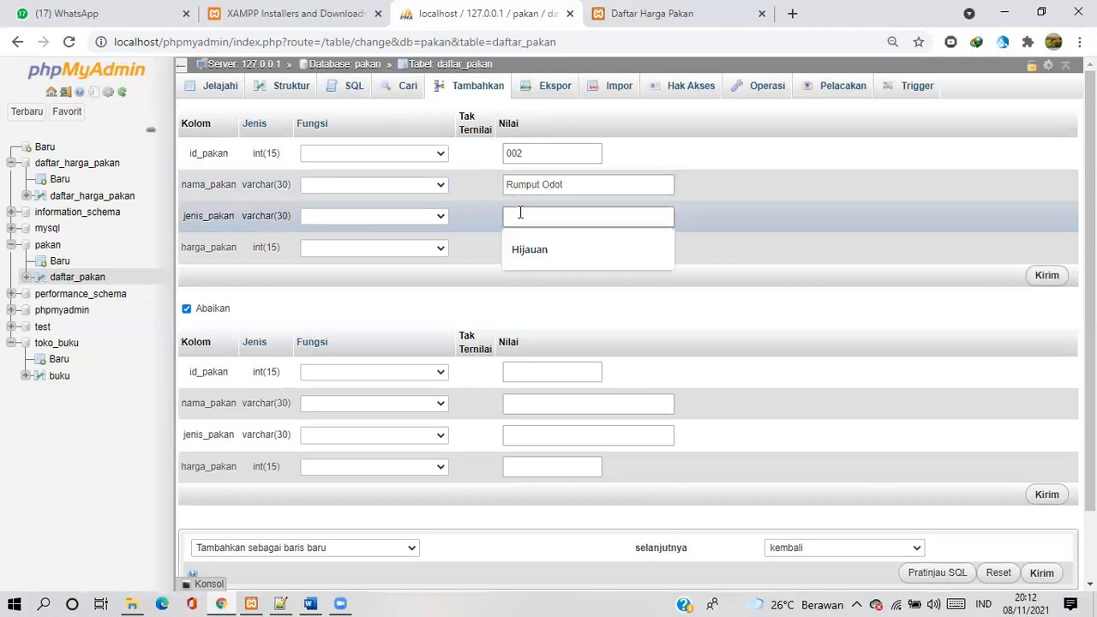
text(Hijauan)
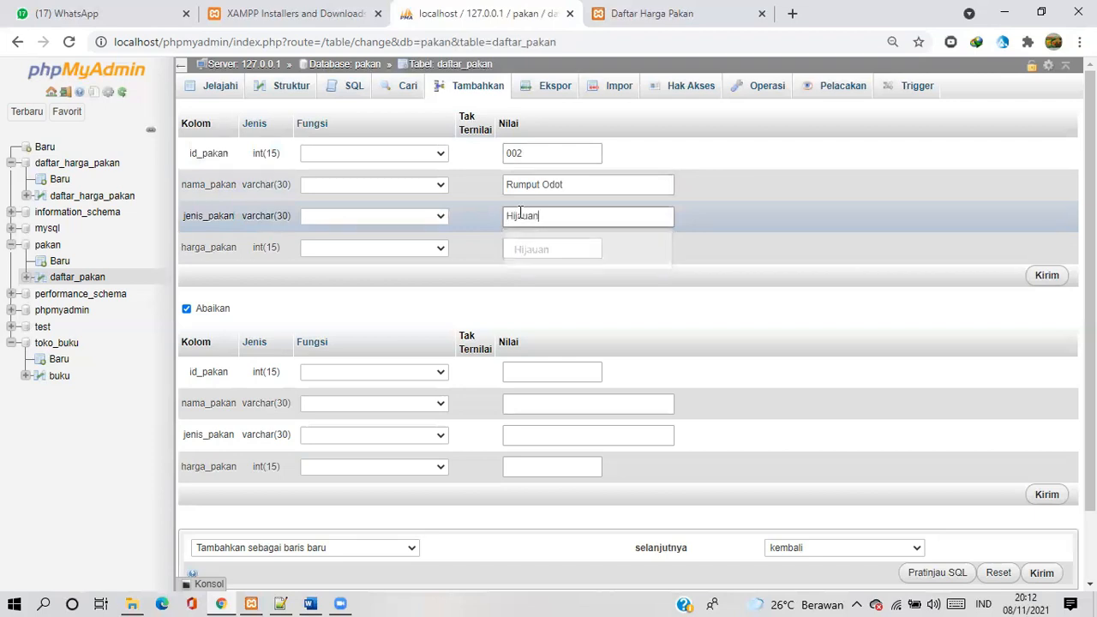
click(526, 249)
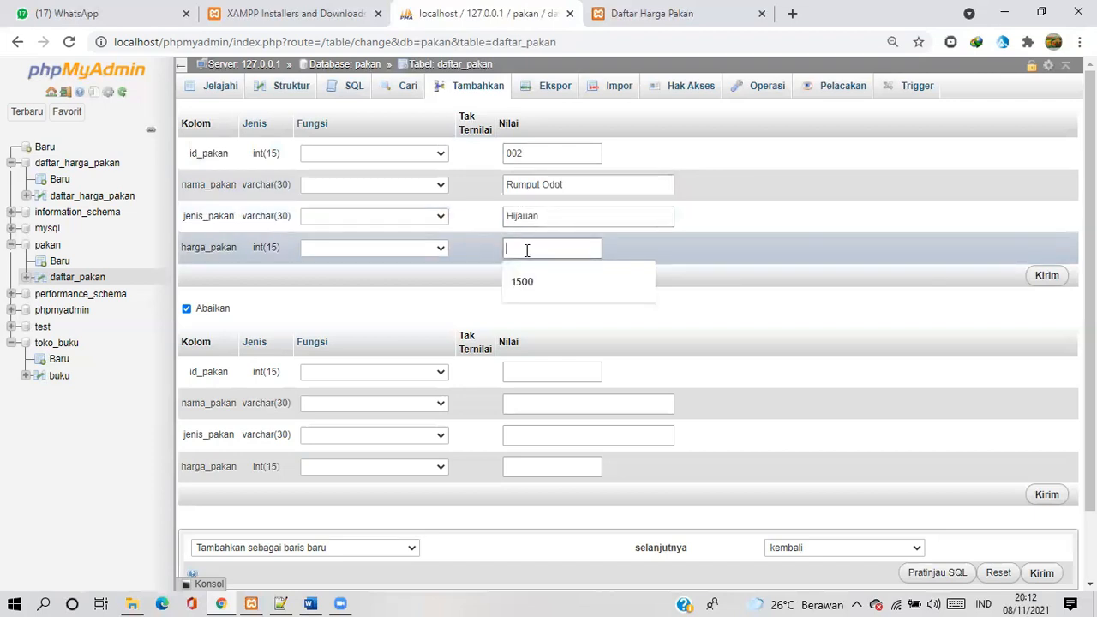
text(1700)
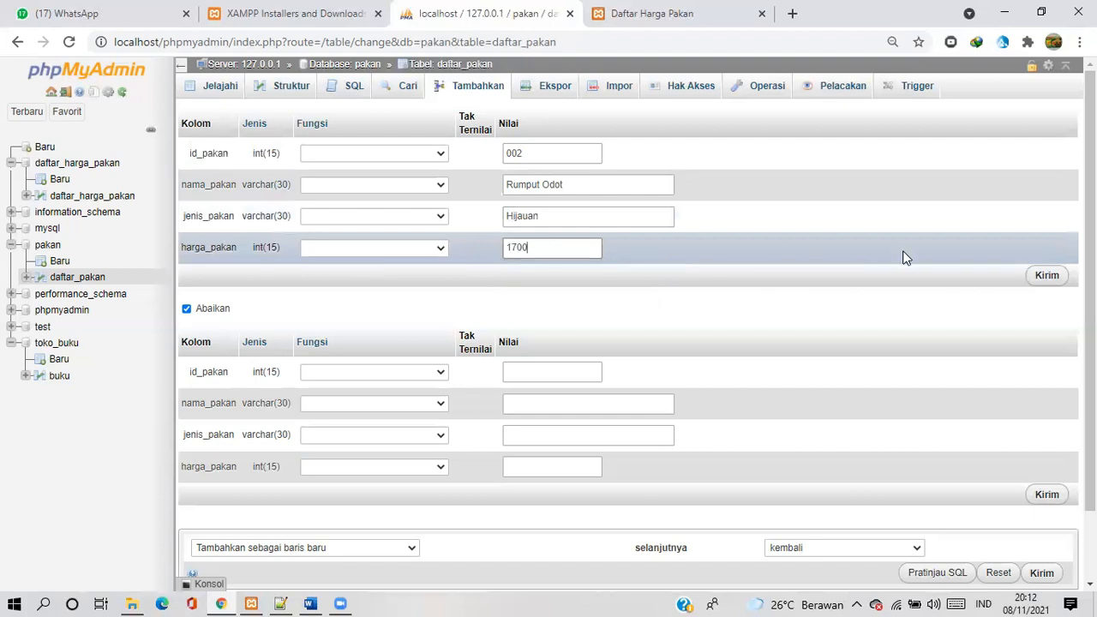
click(1045, 275)
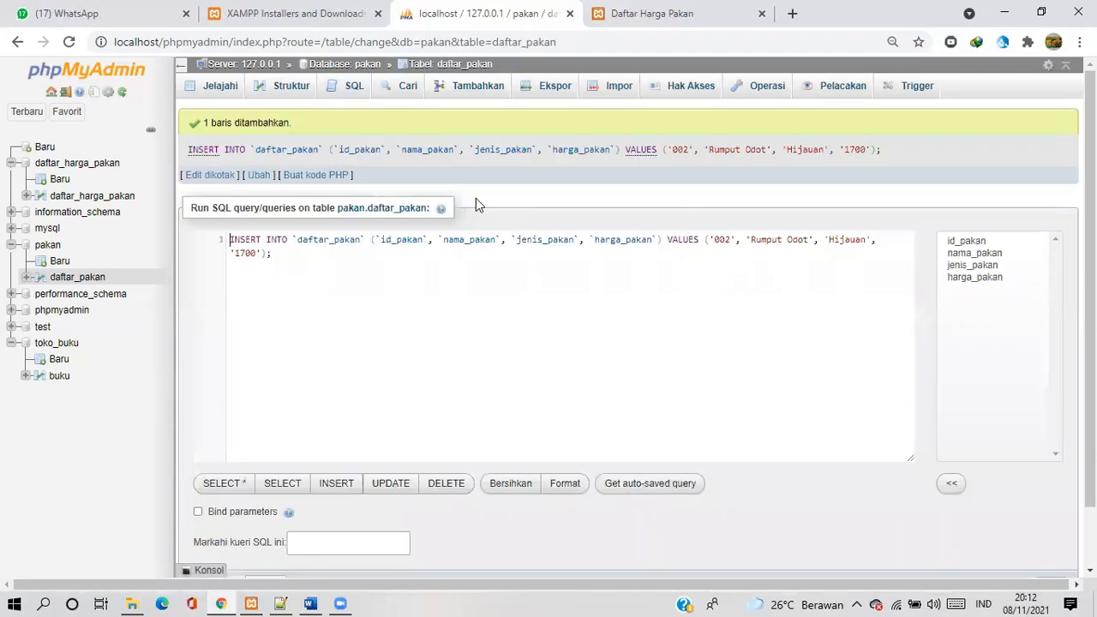
Browse the daftar_pakan rows in phpMyAdmin and compare them with the reloaded feed list in the pakan web application
click(220, 85)
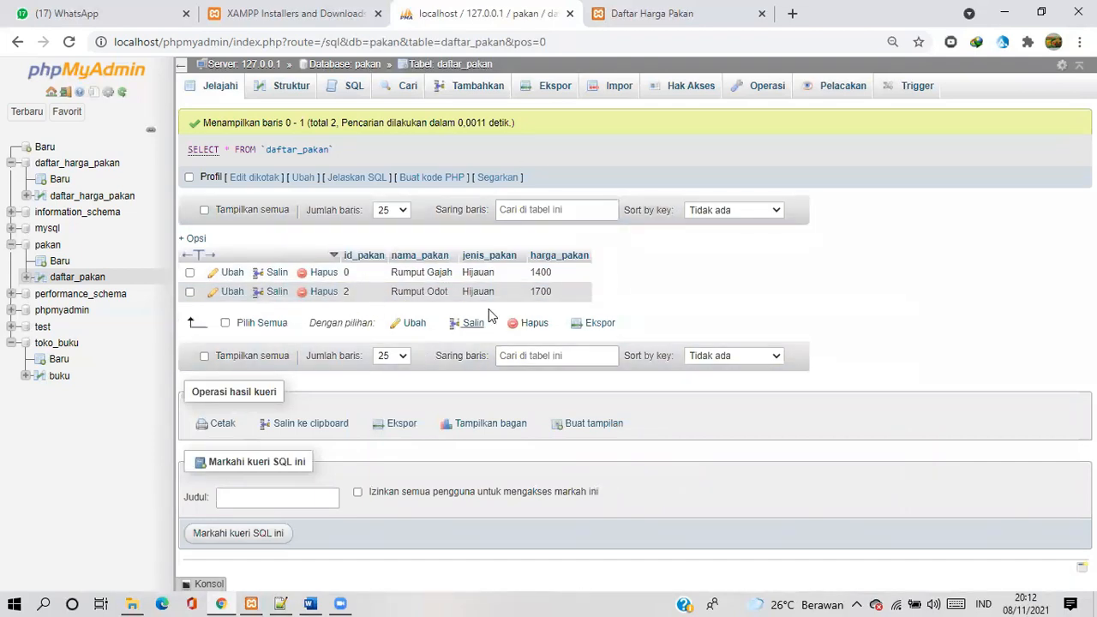
click(624, 15)
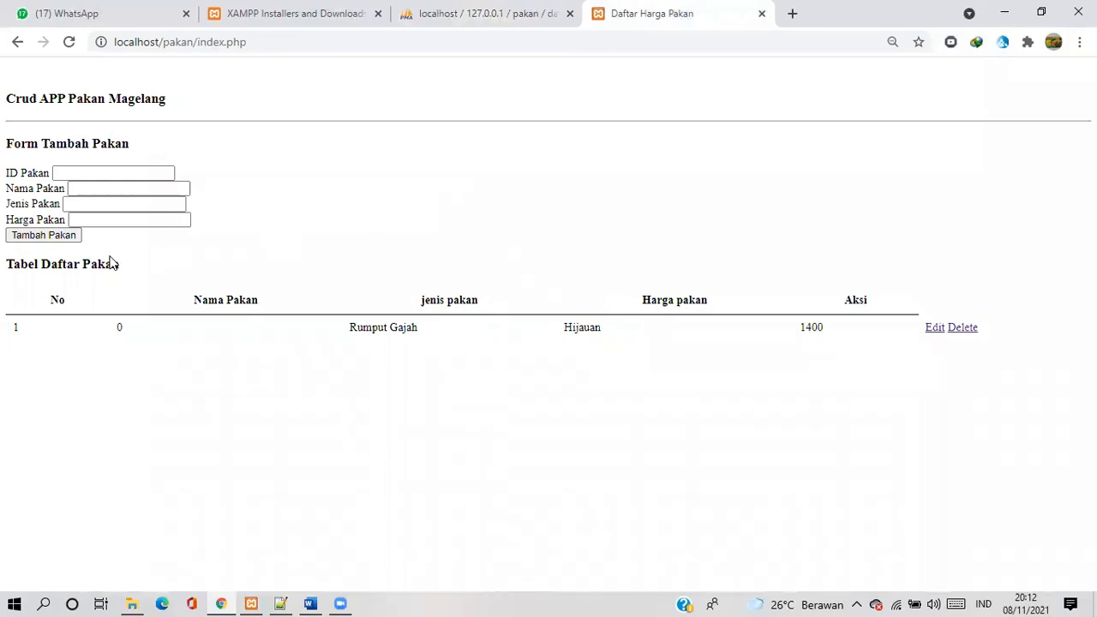
click(70, 46)
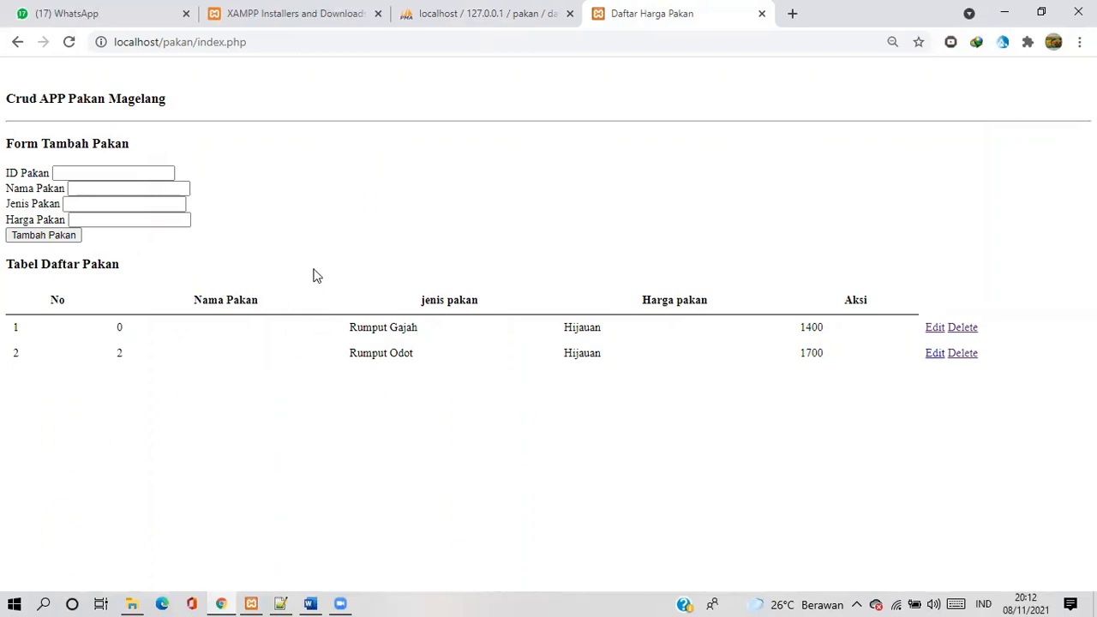
click(461, 13)
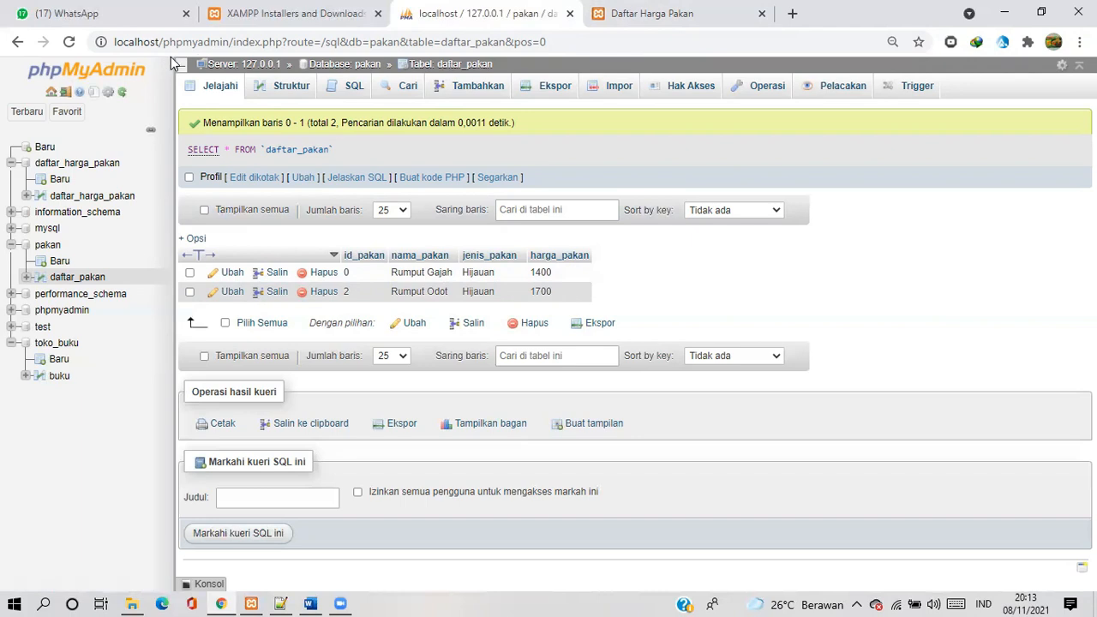
click(708, 17)
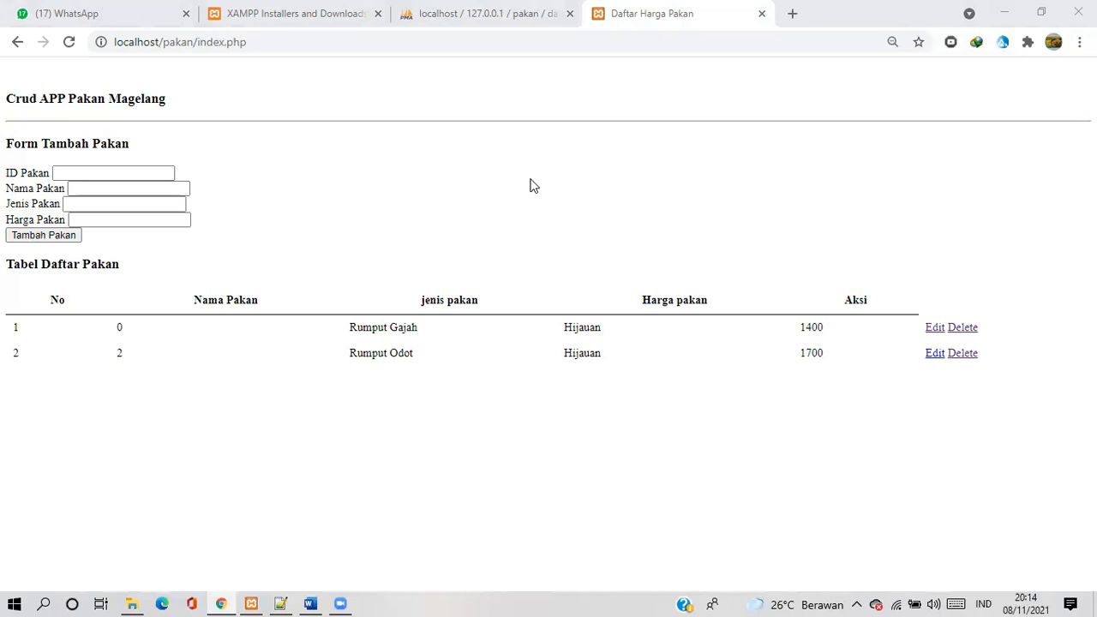
Return to phpMyAdmin and open the form for creating a new table in the daftar_harga_pakan database
click(443, 15)
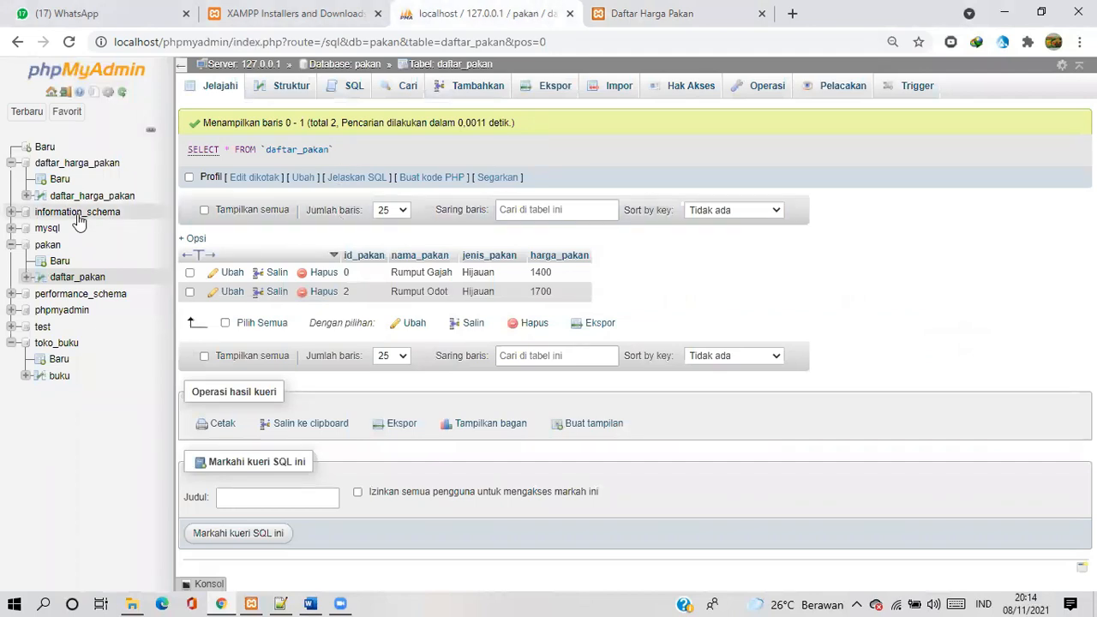
click(206, 150)
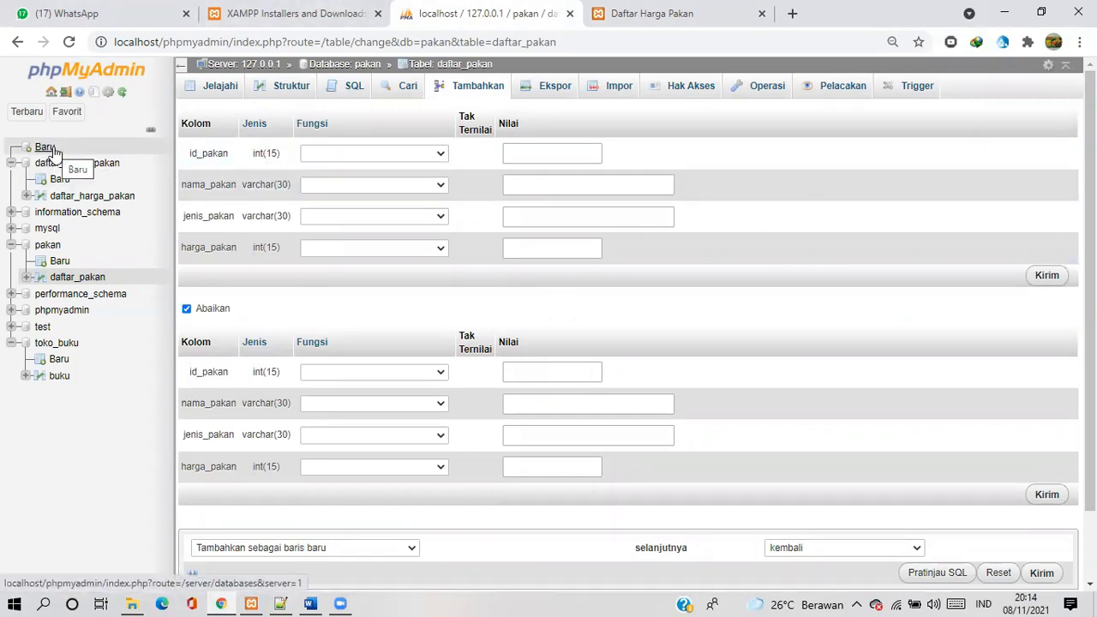
click(60, 180)
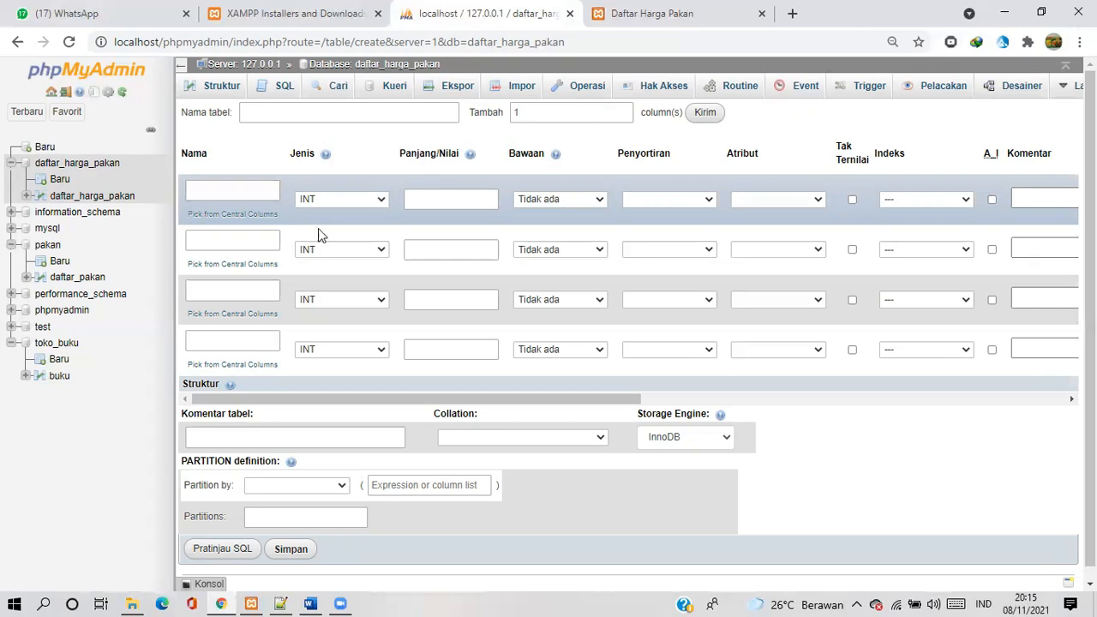
Examine the common and numeric data types offered for the first column of the new table
click(380, 205)
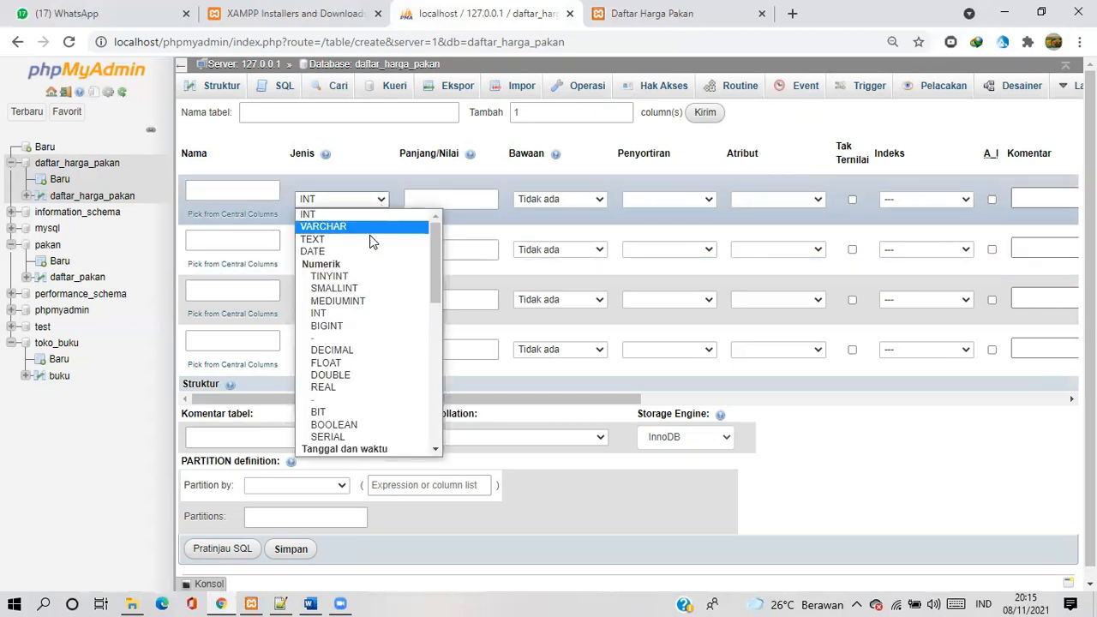
mouse_move(437, 262)
mouse_down()
mouse_move(443, 419)
mouse_move(421, 252)
mouse_up()
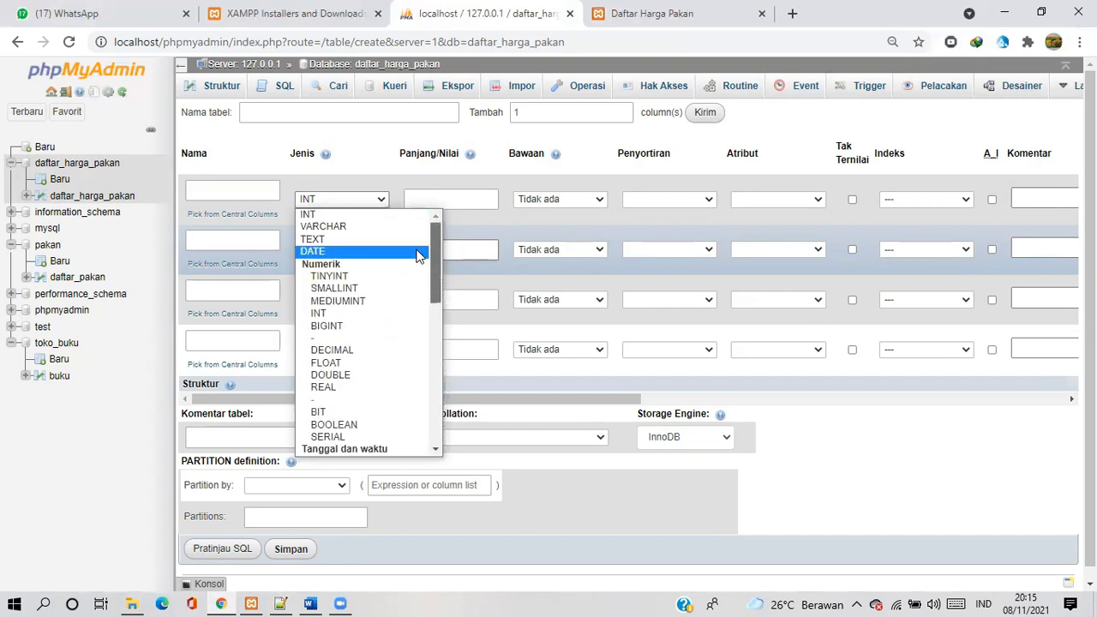
click(380, 202)
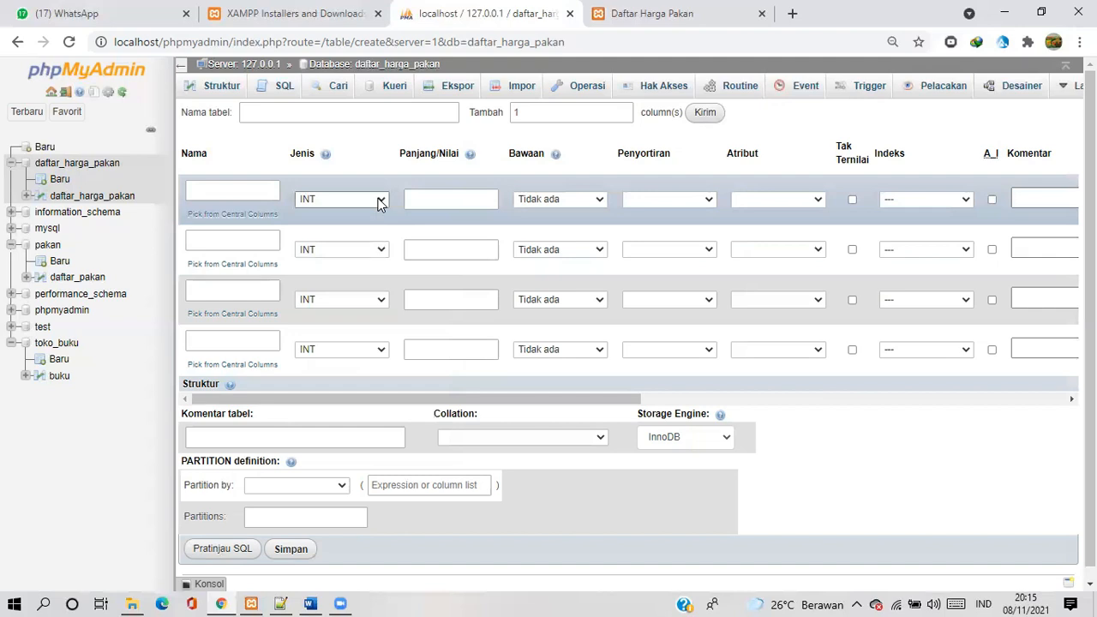
click(384, 199)
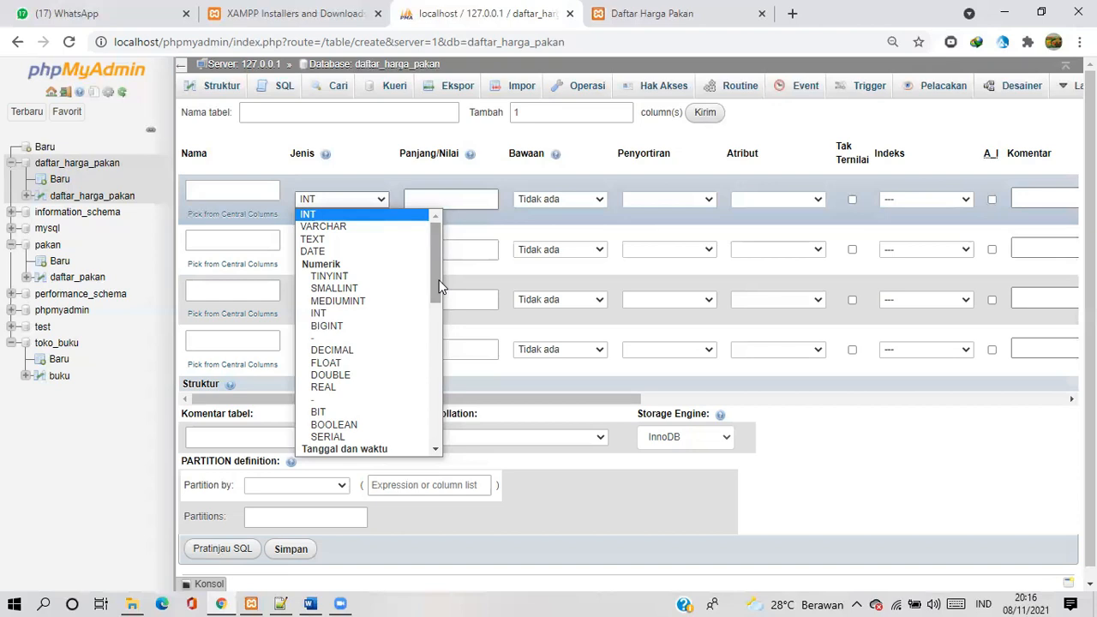
mouse_move(438, 275)
mouse_down()
mouse_move(437, 291)
mouse_move(439, 277)
mouse_up()
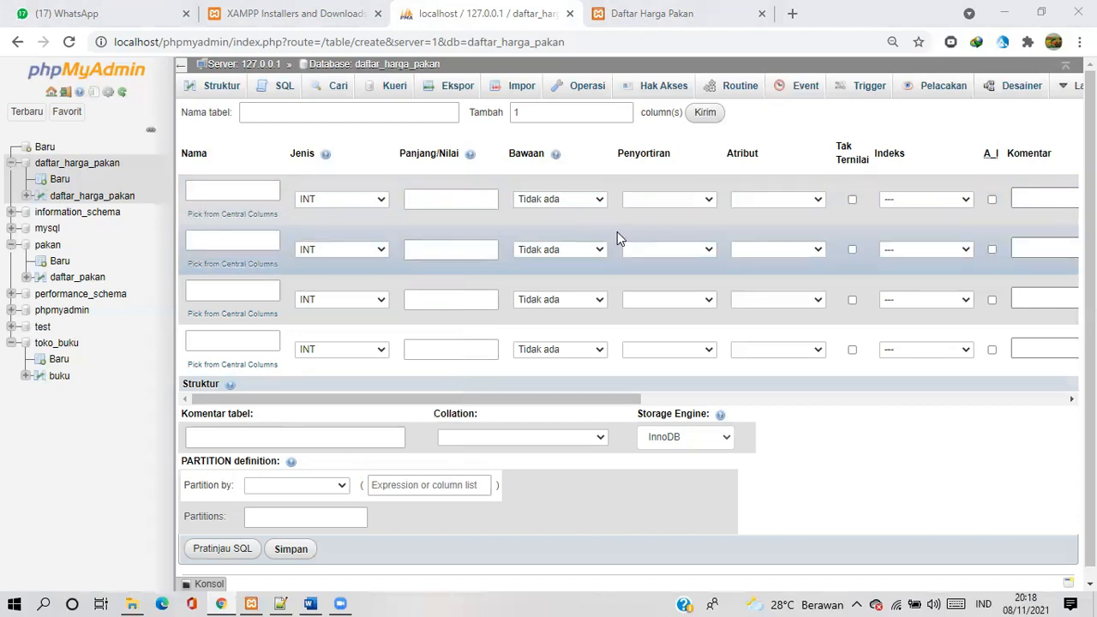
Examine the other column attributes in the new-table form, from default value and index through to the input transformation options
scroll(618, 238, right, 5)
scroll(619, 238, right, 7)
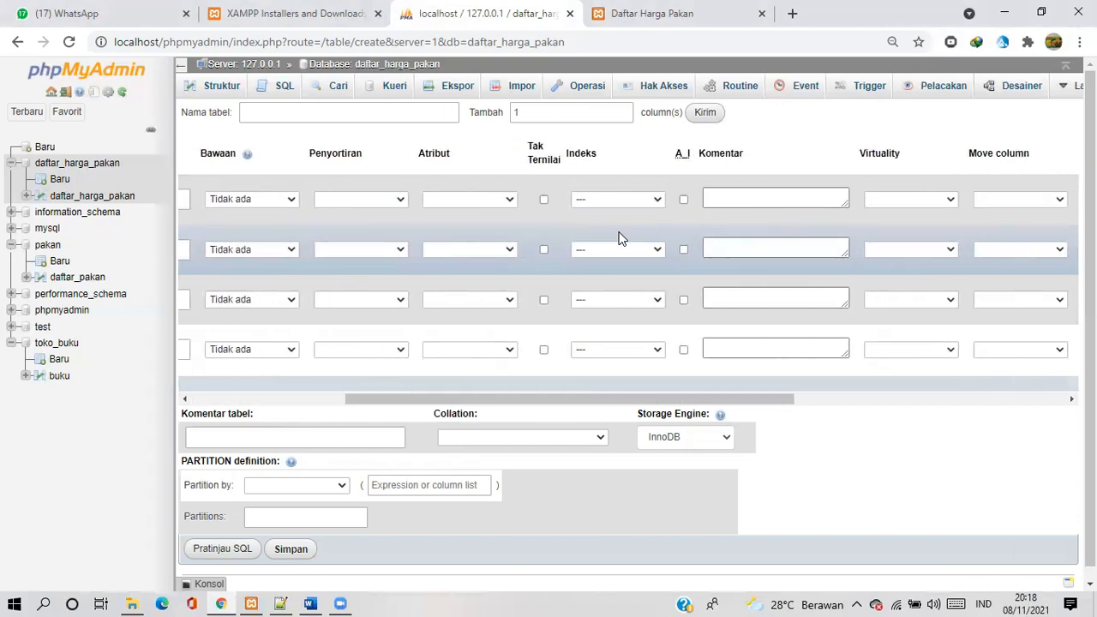
scroll(618, 238, right, 7)
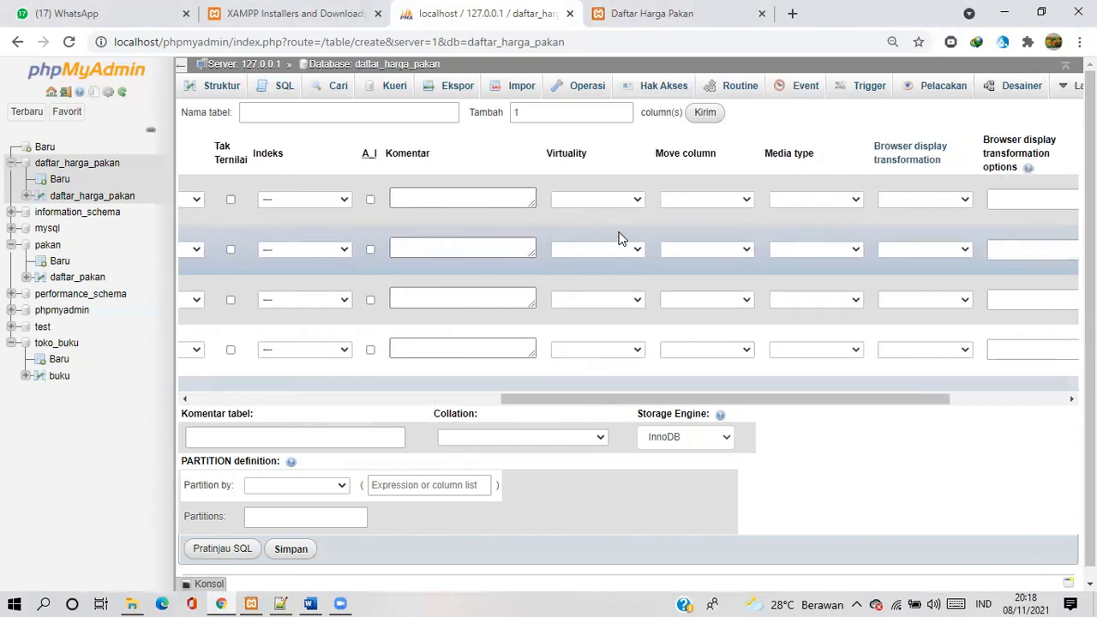
scroll(618, 238, right, 1)
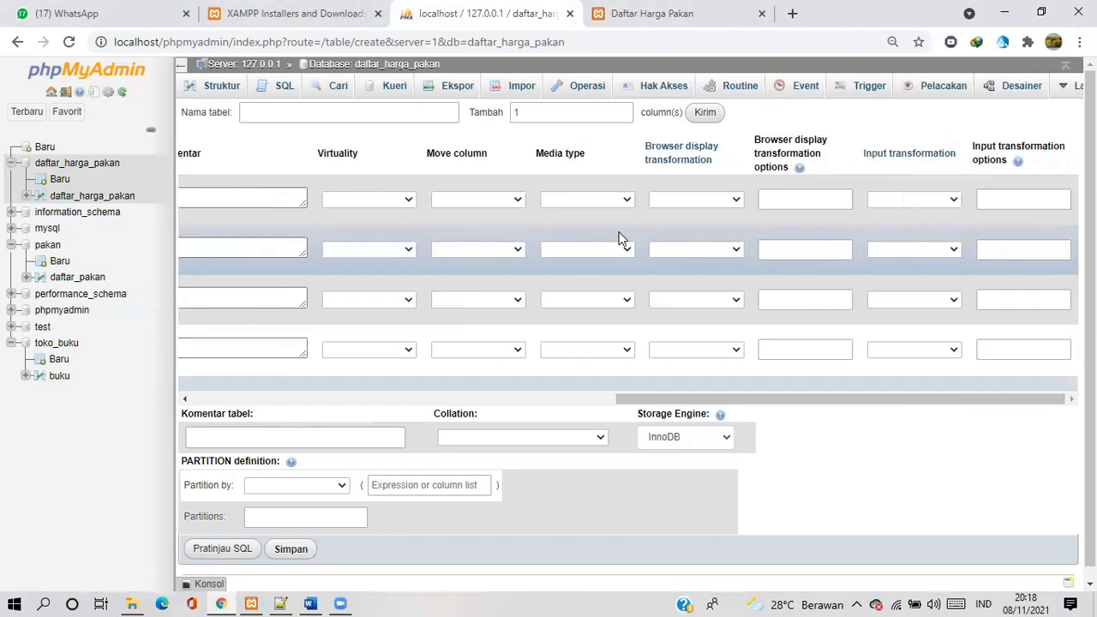
scroll(619, 238, left, 9)
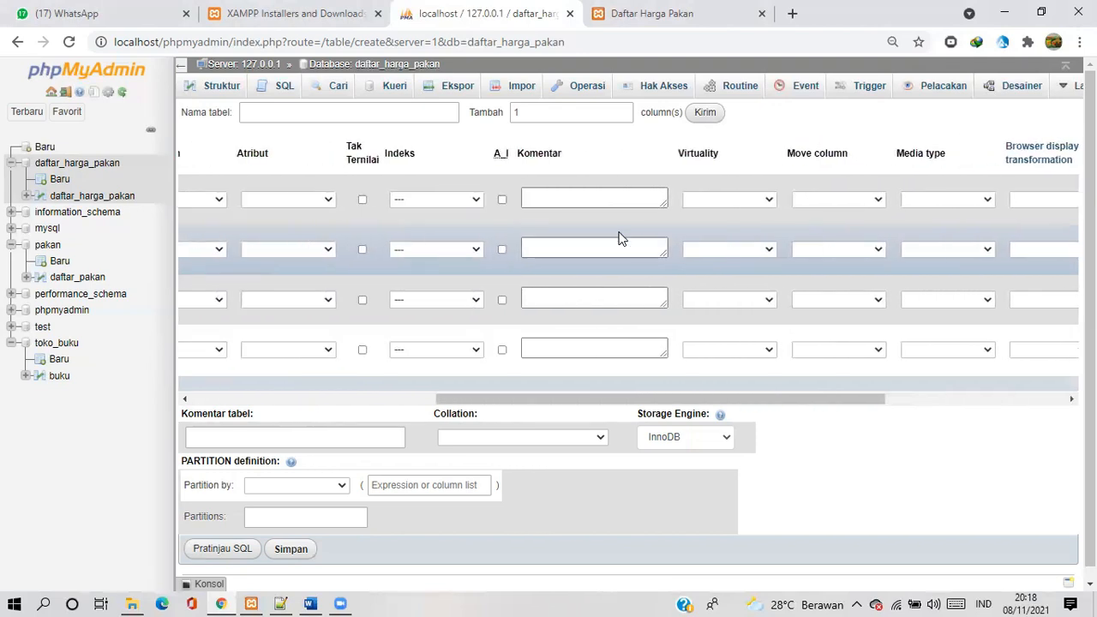
scroll(621, 238, left, 4)
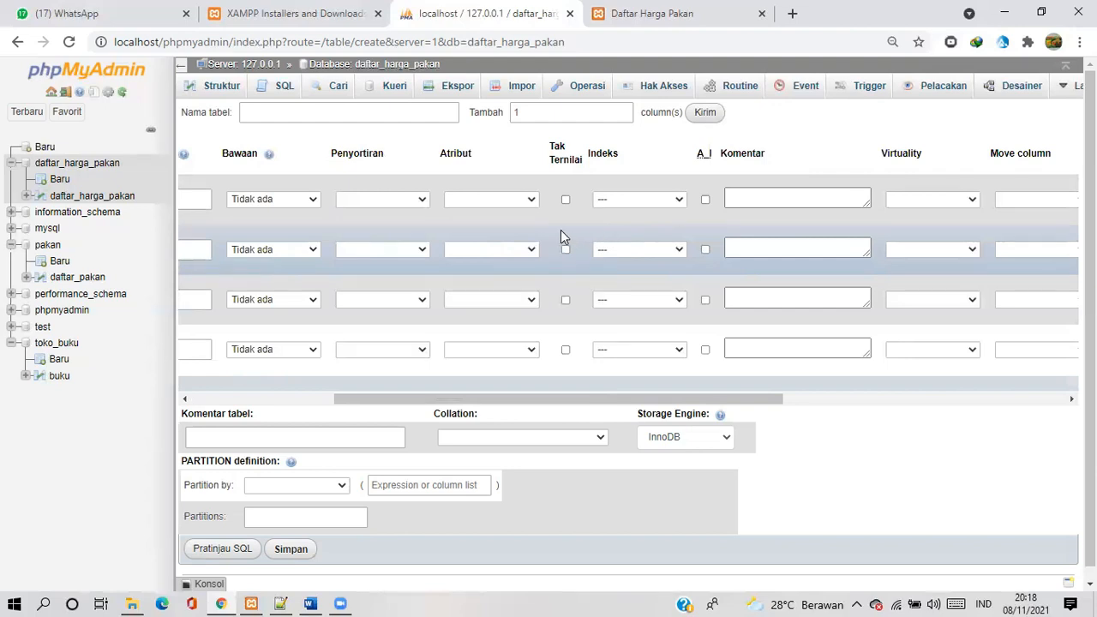
scroll(560, 229, left, 1)
scroll(560, 229, left, 5)
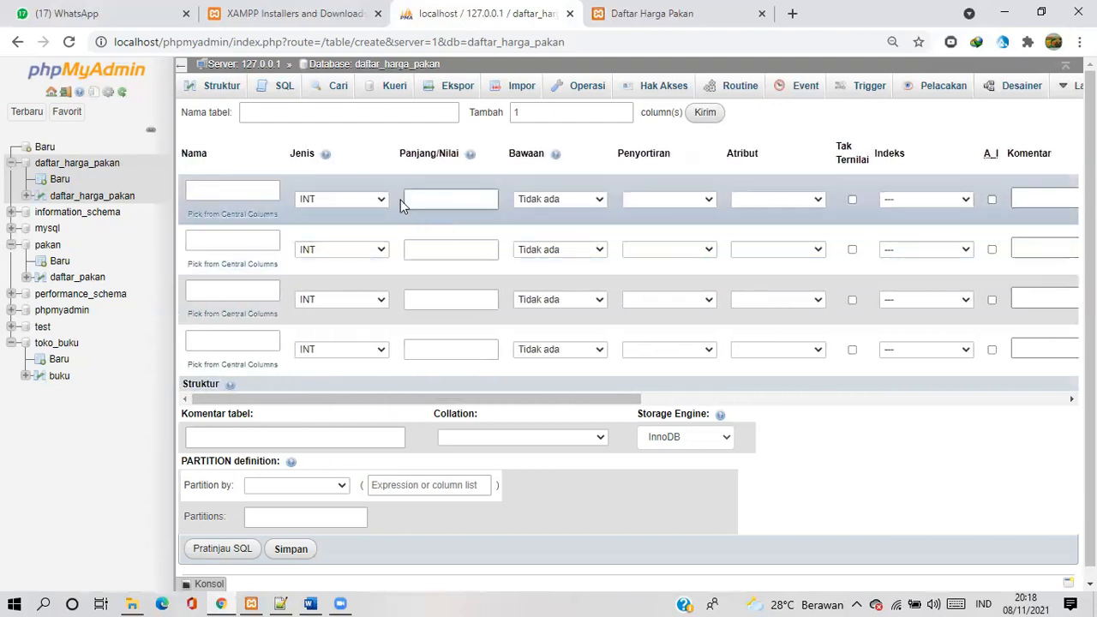
Review the first column's full data type choices, including the date and time and string groups, leaving the type unchanged
click(384, 197)
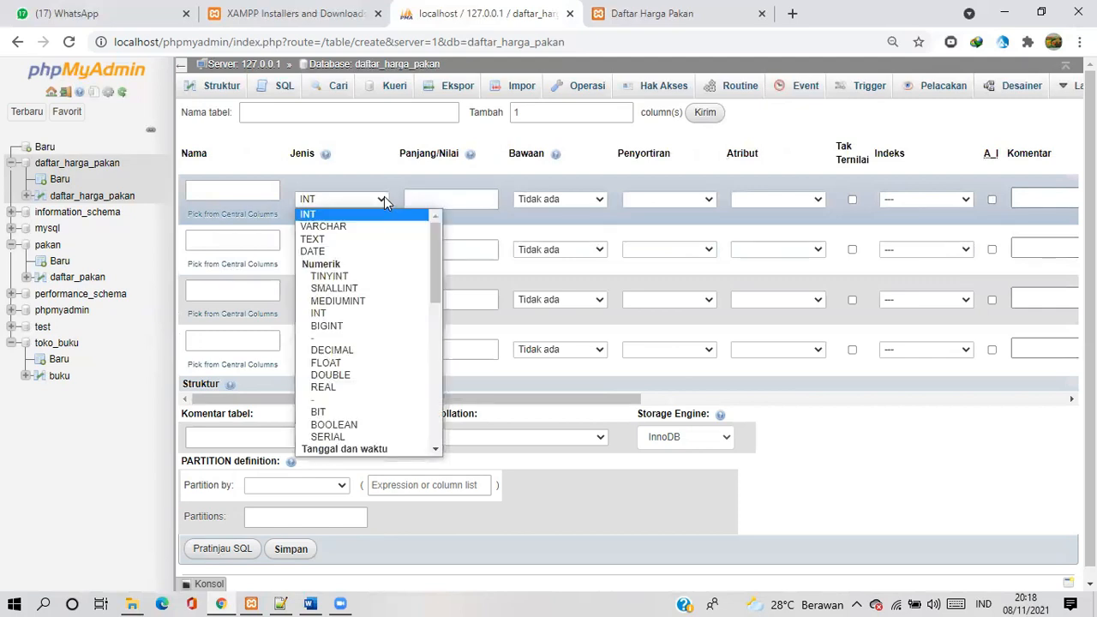
drag(434, 250, 441, 323)
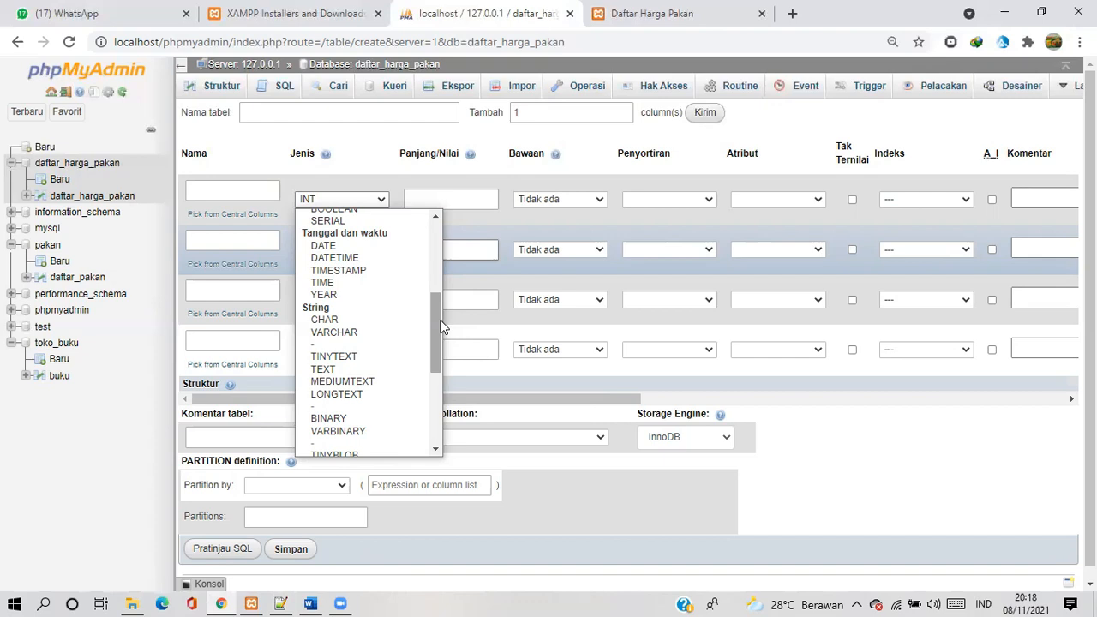
drag(435, 325, 424, 235)
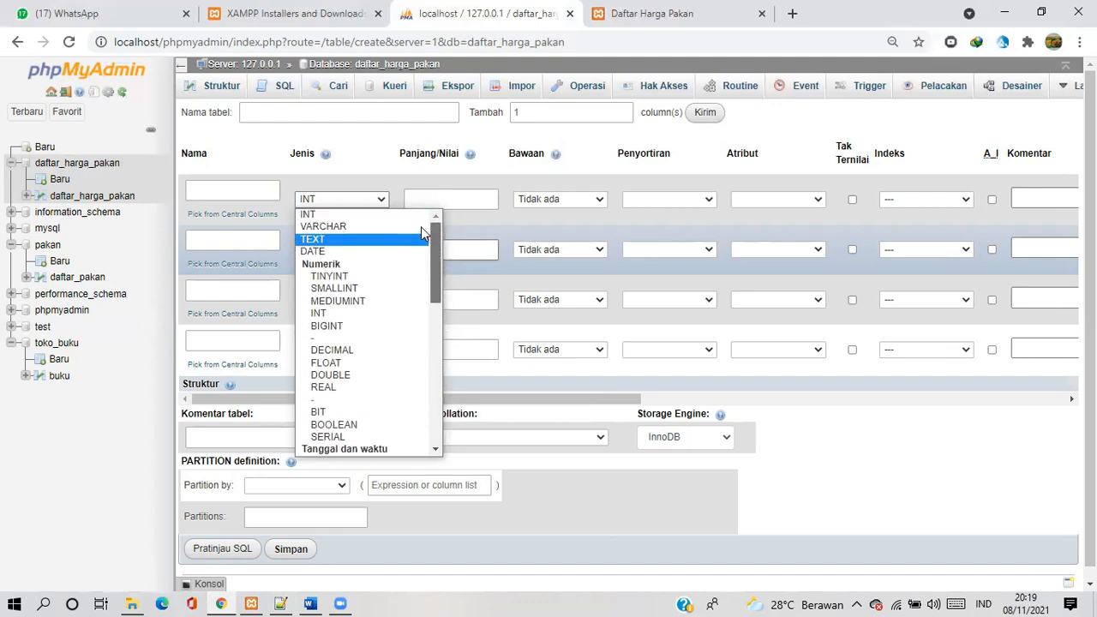
click(604, 141)
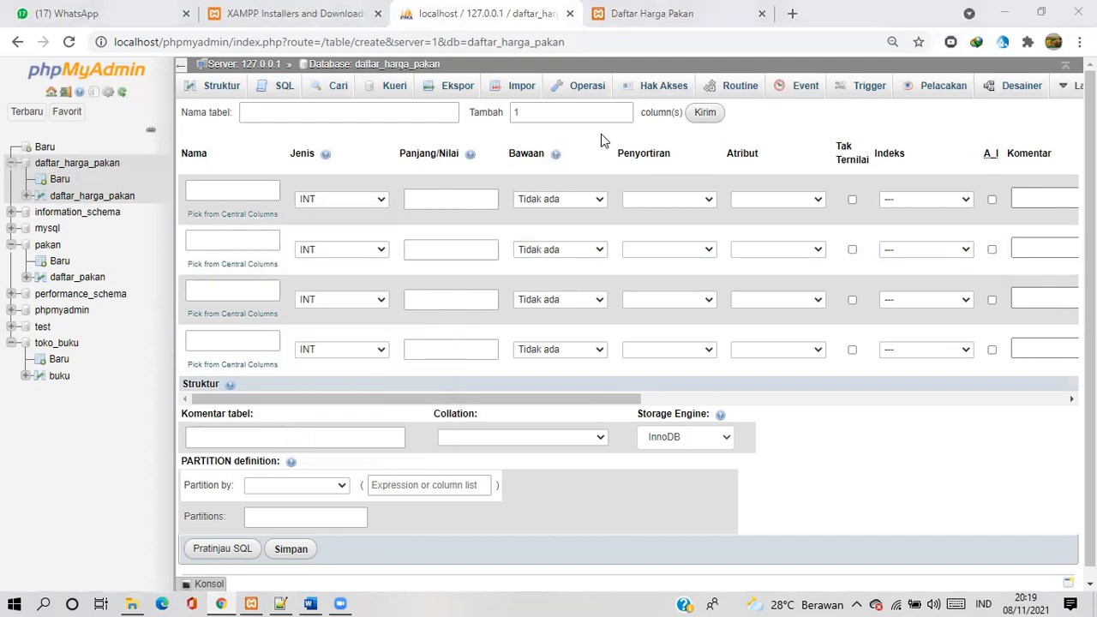